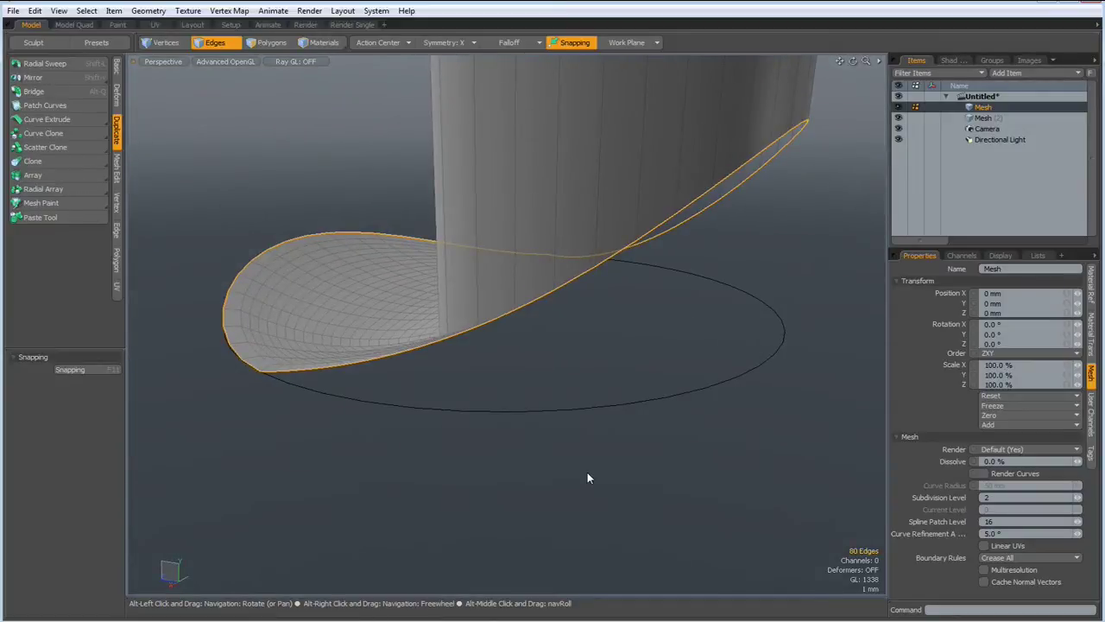
Extend the selected rim edges downward and flatten the extended edges by scaling Y to 0%
key("z")
left_click(590, 474)
scroll(583, 376, "down", 3)
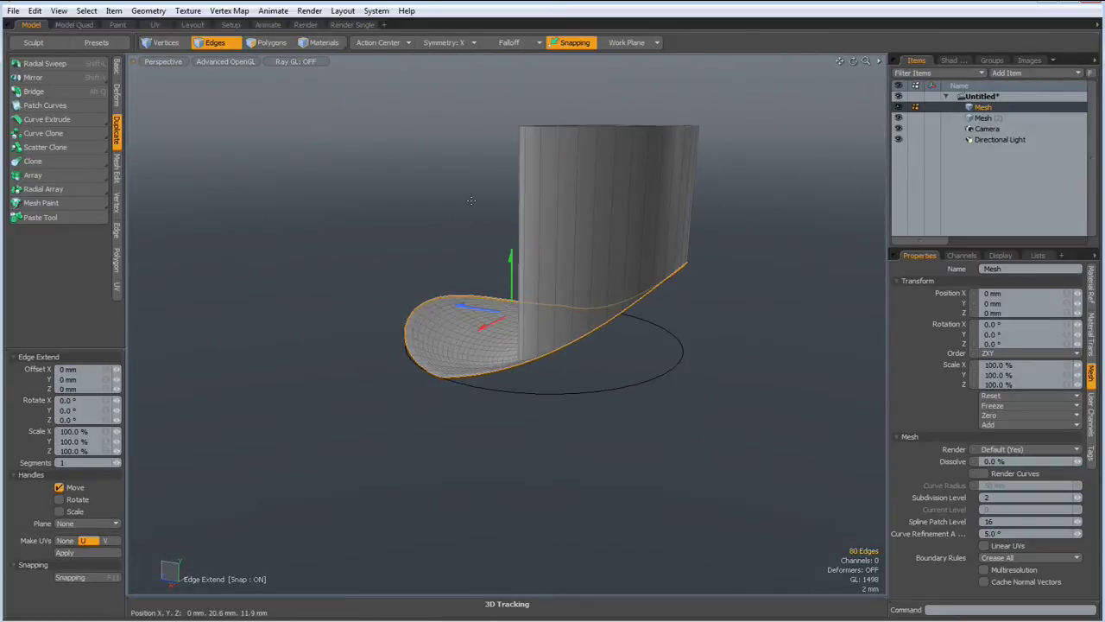
left_click_drag(507, 258, 512, 424)
key("r")
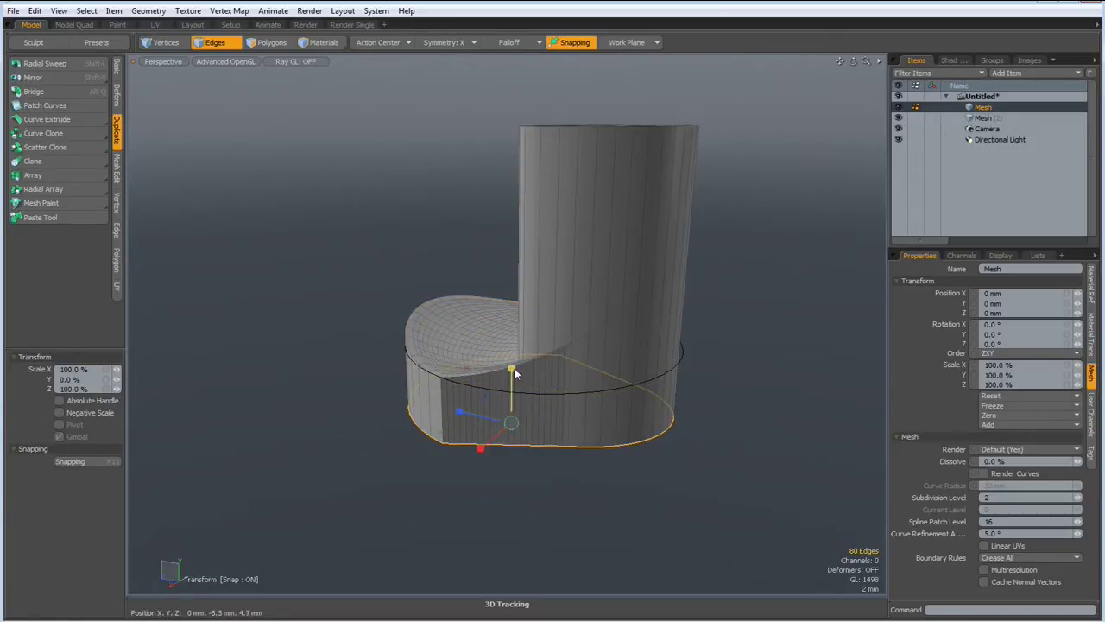
key("space")
Select the leftover curved edge line crossing the column's wall and remove it from the mesh
left_click_drag(708, 129, 538, 231, "alt")
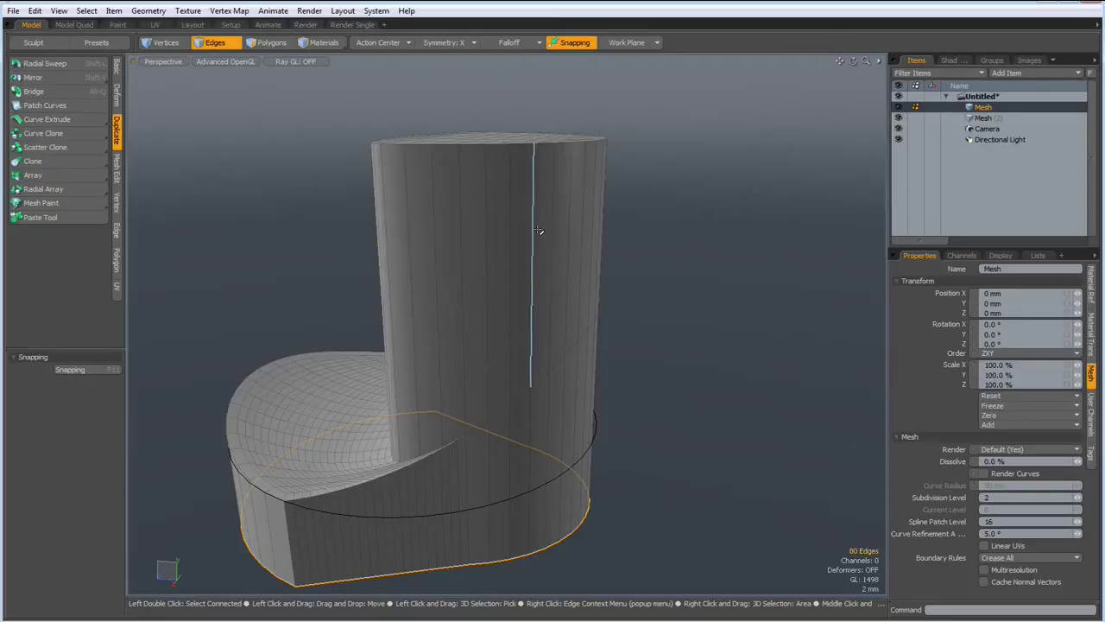
scroll(498, 385, "up", 2)
left_click_drag(498, 389, 475, 424, "alt")
left_click(486, 412)
scroll(494, 408, "down", 5)
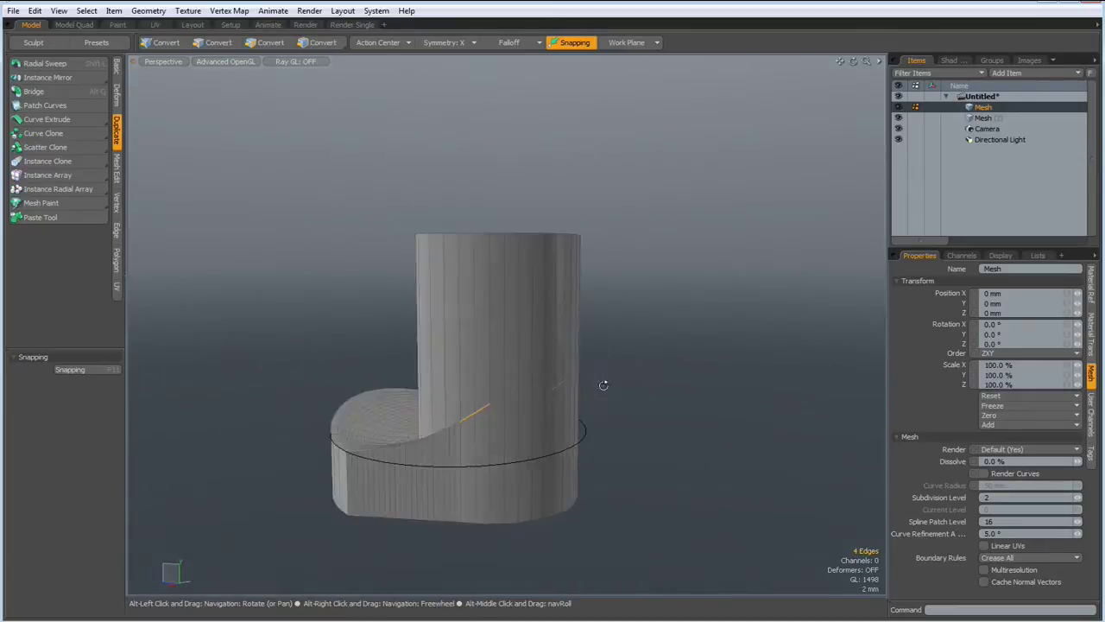
key("Up")
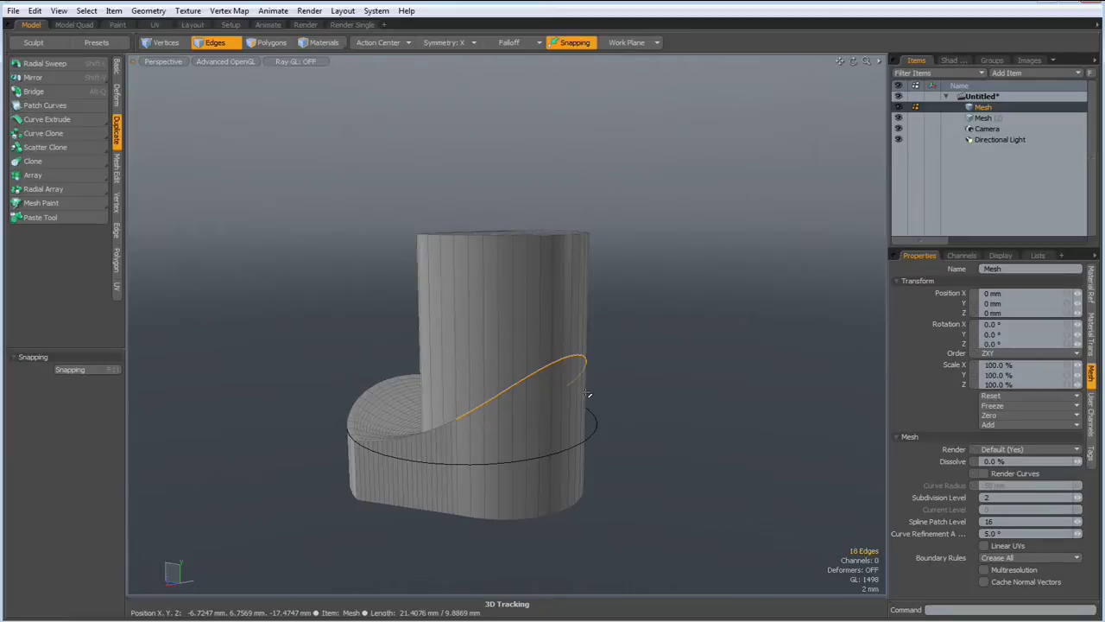
key("BackSpace")
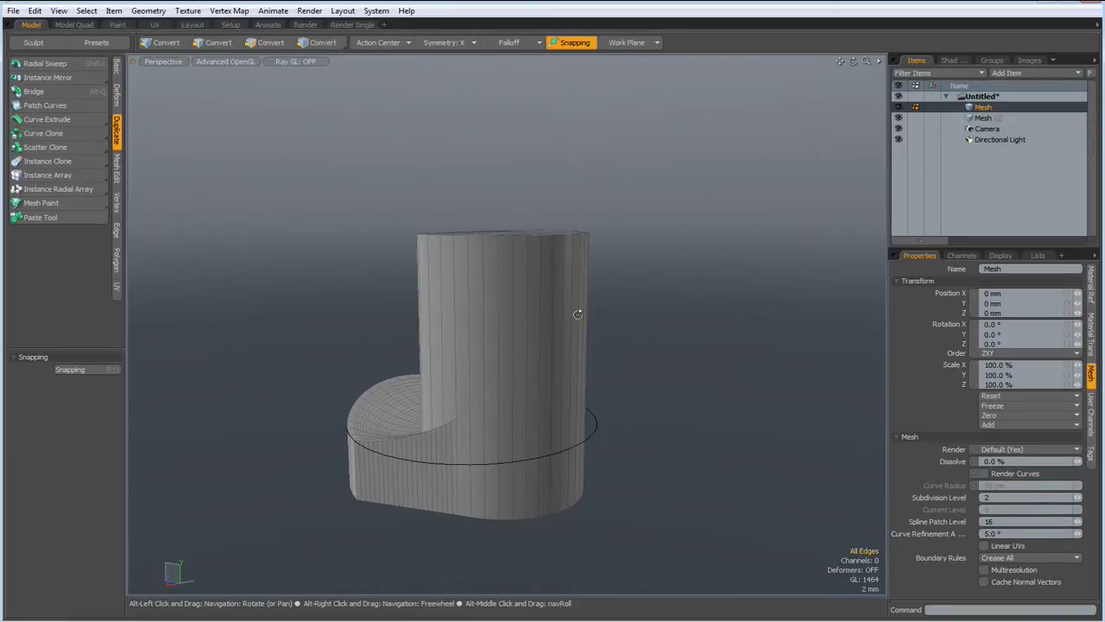
Select all polygons of the column's top cap in the Right view
left_click_drag(587, 394, 667, 291, "alt")
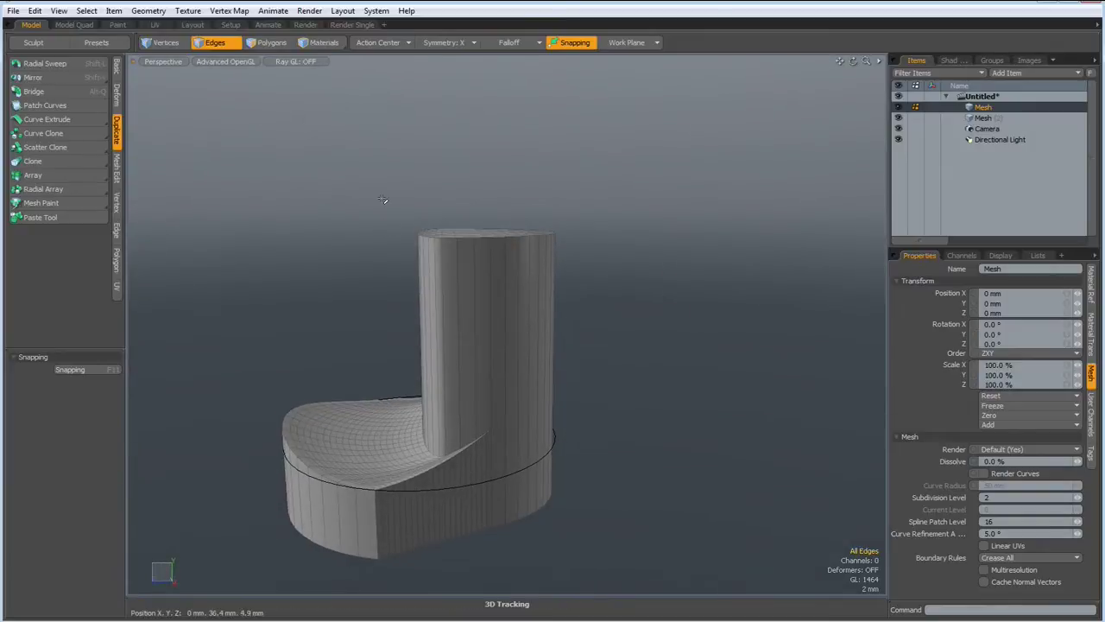
left_click_drag(361, 167, 658, 276)
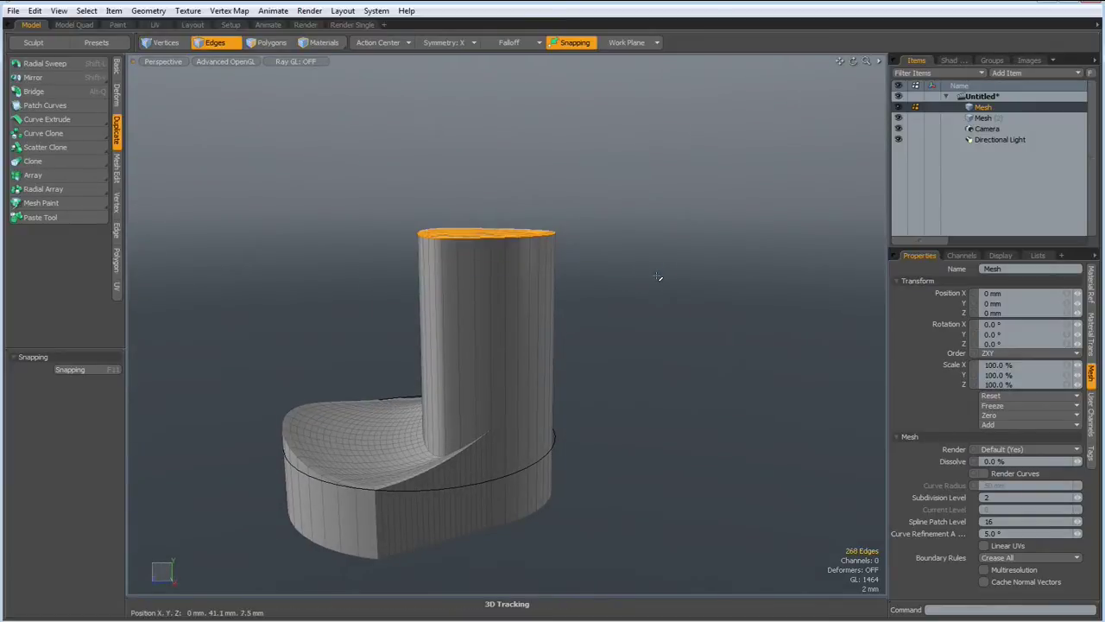
key("KP_3")
left_click_drag(599, 229, 613, 267, "alt+shift")
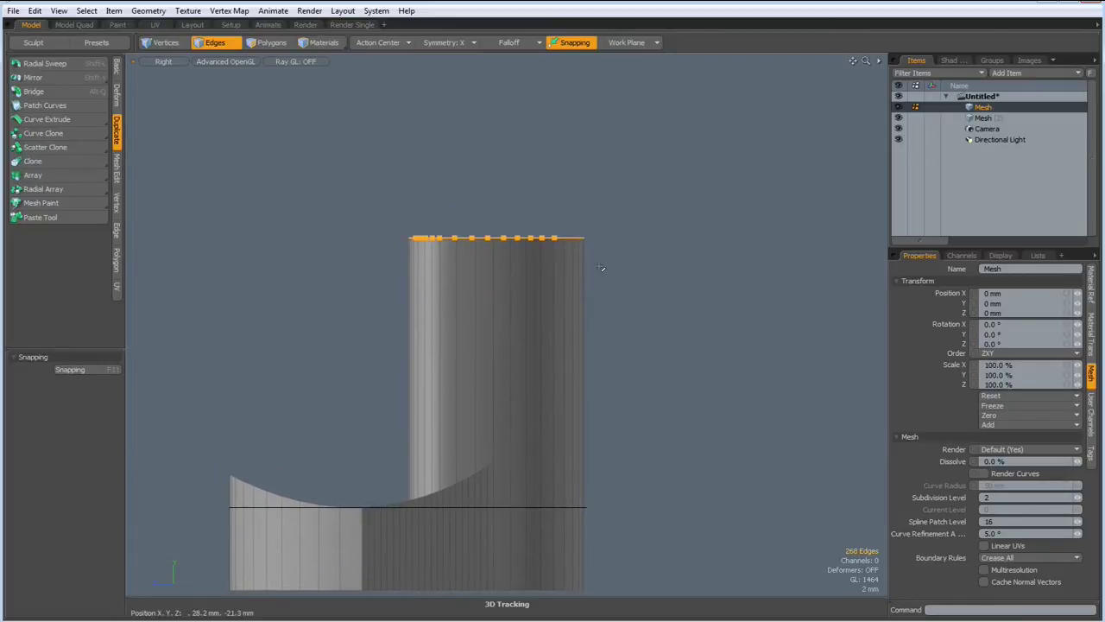
key("3")
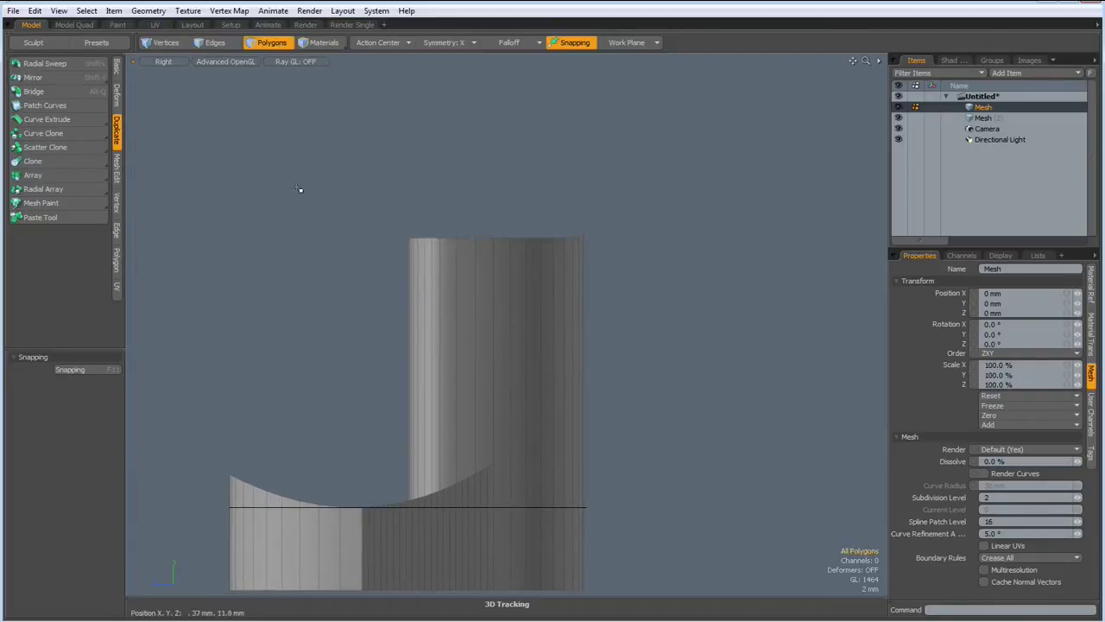
right_click_drag(282, 167, 653, 260)
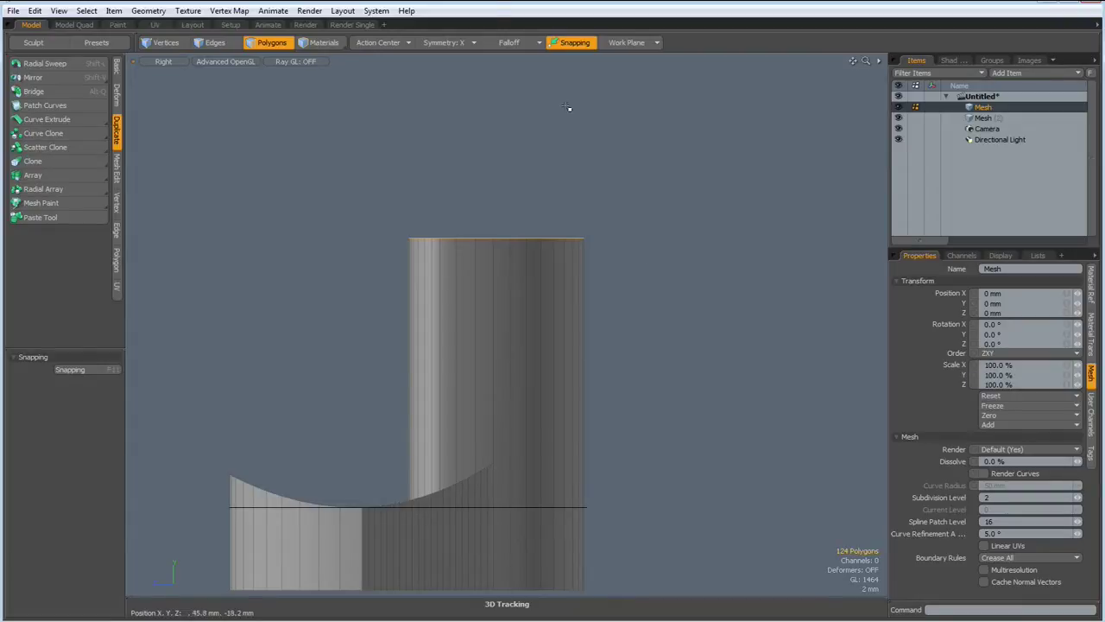
Stretch an Ease-Out linear falloff about 20 mm along Z across the cap and move the polygons down into a curved slope
left_click(508, 42)
left_click(508, 53)
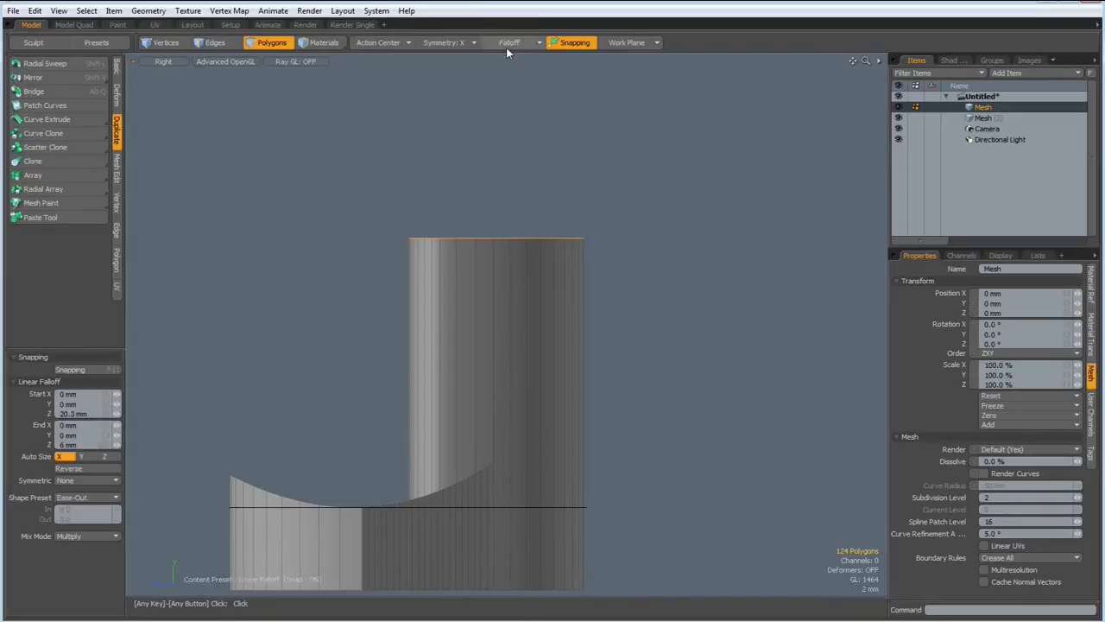
left_click_drag(408, 237, 586, 235)
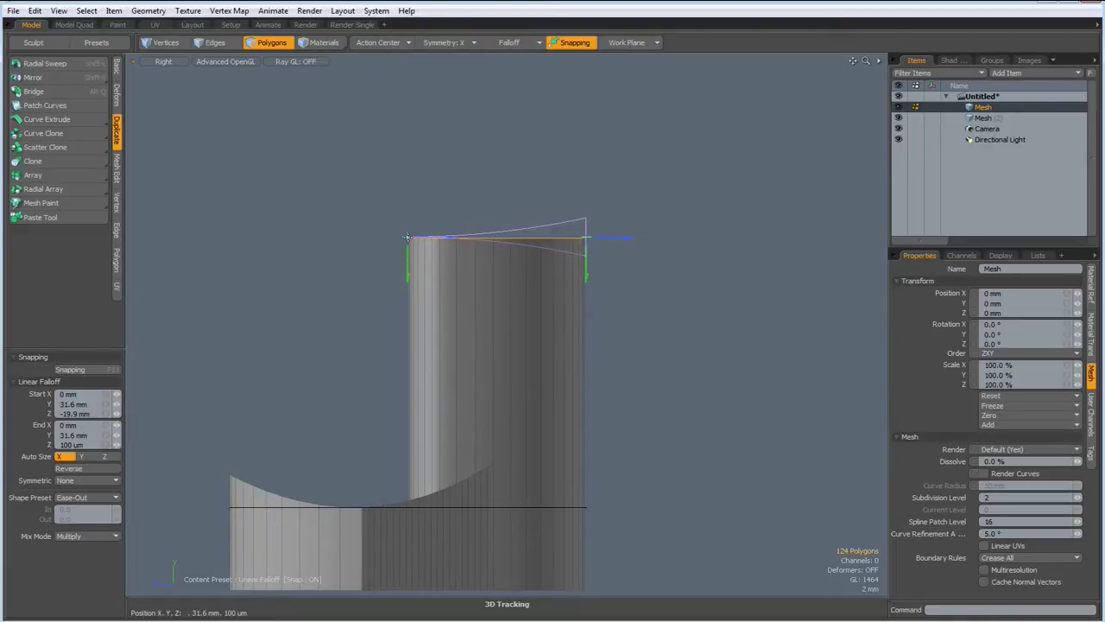
key("w")
left_click_drag(496, 176, 496, 269)
key("w")
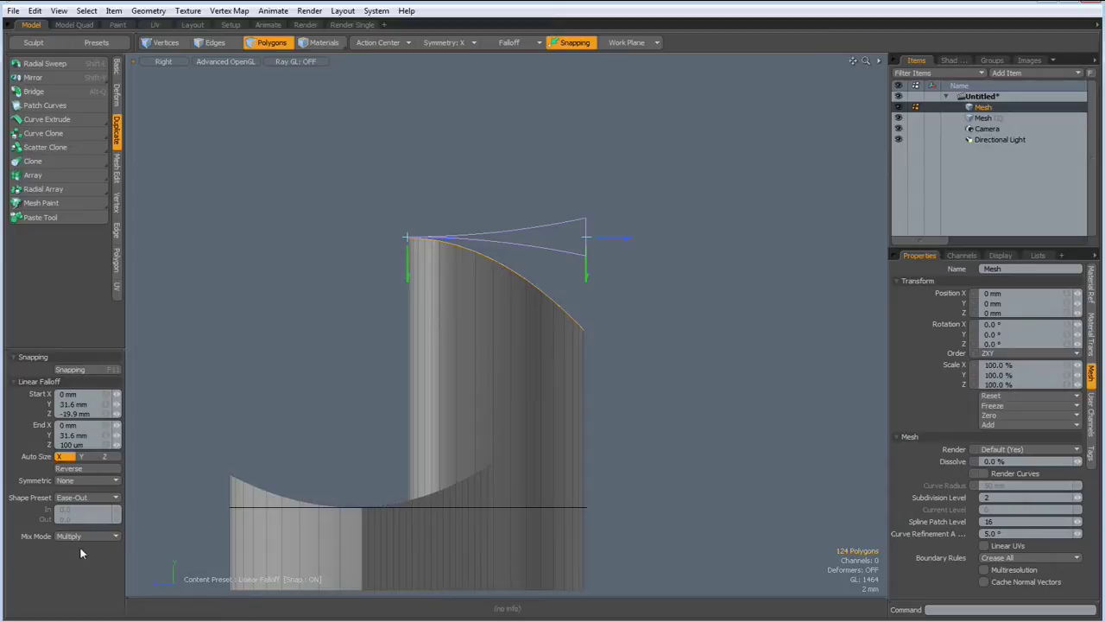
Set the falloff shape to Linear, move the cap polygons 4.7 mm along Z, and deselect them
left_click(86, 505)
left_click(86, 486)
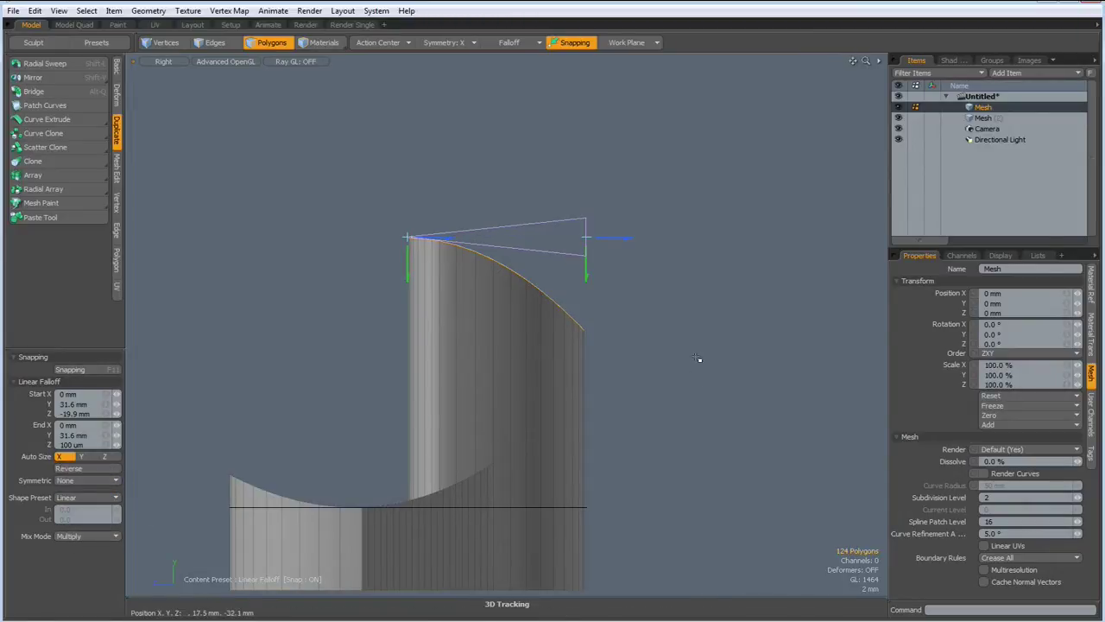
key("w")
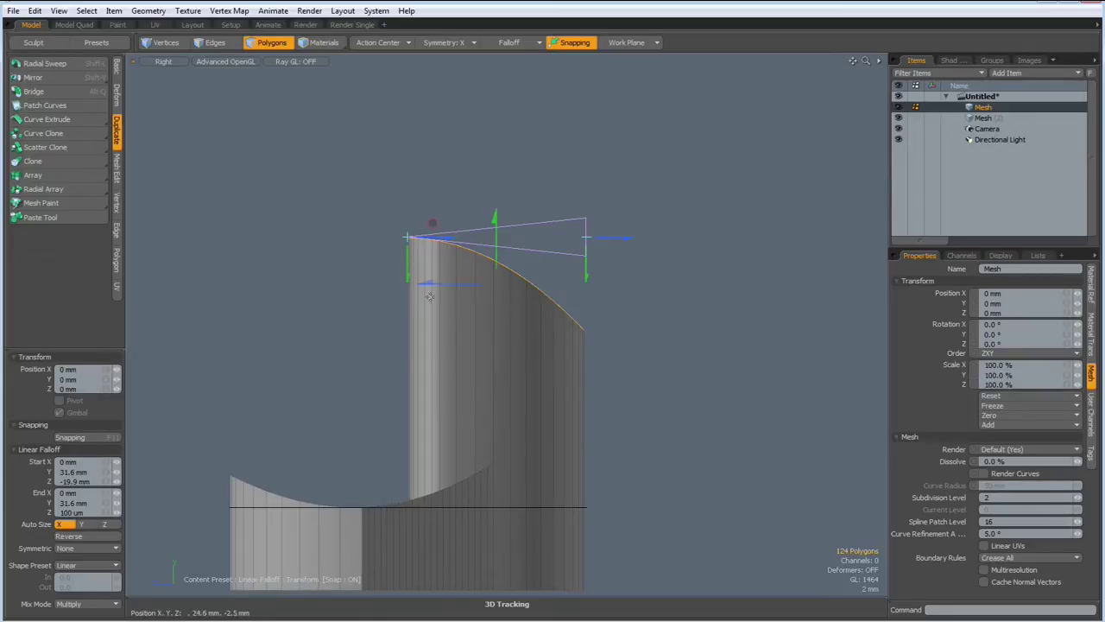
left_click_drag(424, 290, 382, 289)
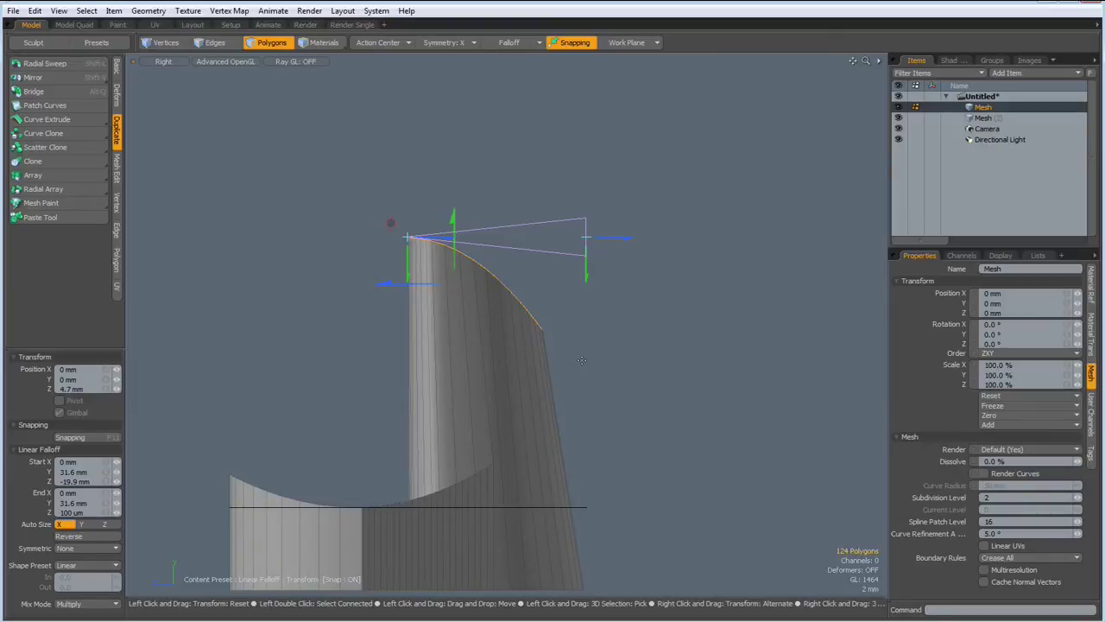
key("space")
left_click(608, 366)
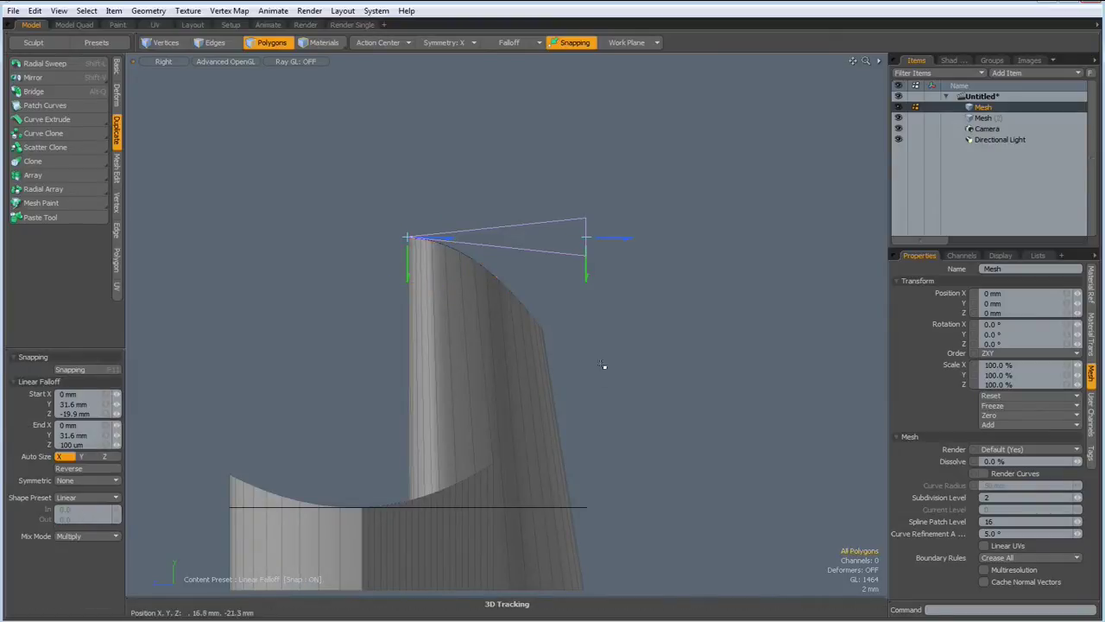
Return to the perspective view and turn off the linear falloff
key("ctrl+space")
left_click(635, 371)
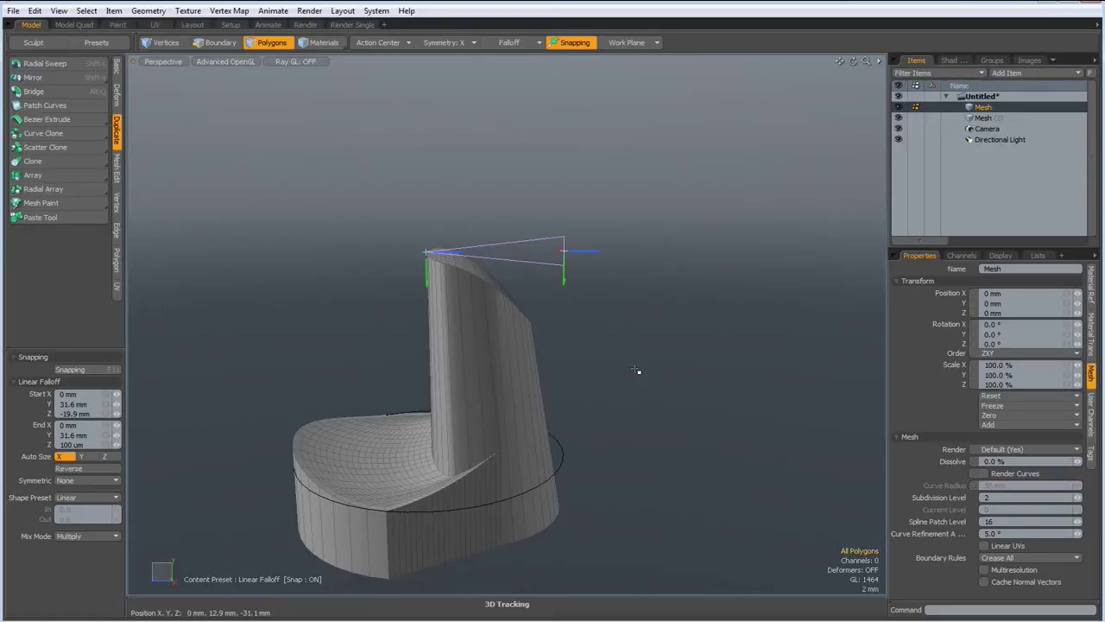
mouse_move(593, 370)
left_mouse_down("alt")
mouse_move(629, 442)
mouse_move(602, 385)
left_mouse_up("alt")
key("3")
left_click(519, 42)
left_click(516, 52)
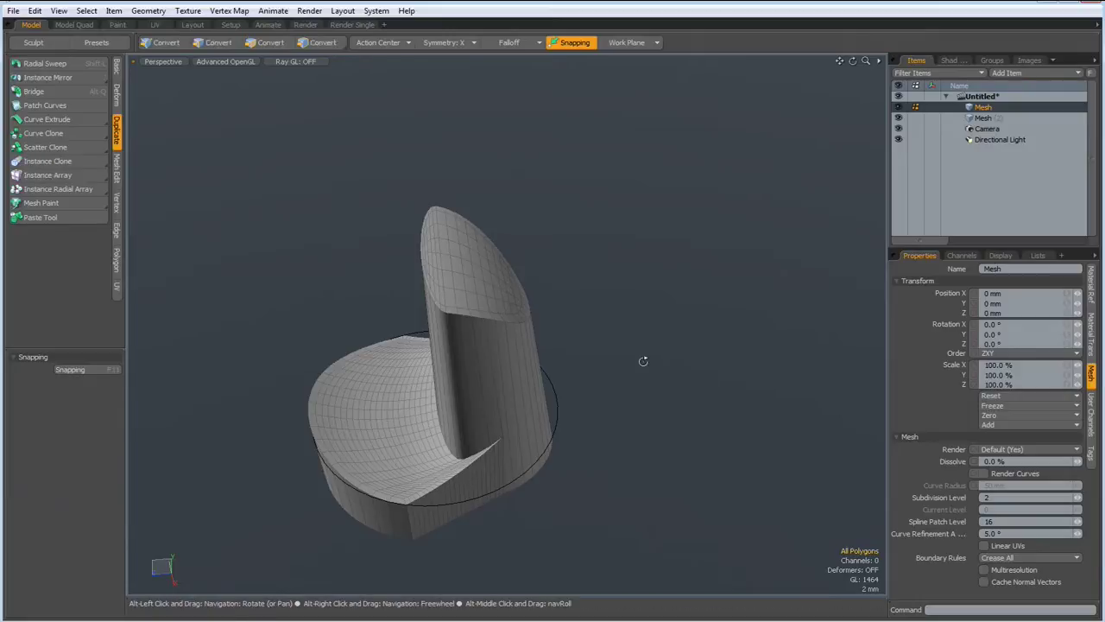
Loop-slice the outer polygon ring of the column's sloped cap in Uniform mode with a count of 2
left_click_drag(642, 362, 619, 279, "alt")
left_click_drag(522, 454, 563, 405, "alt")
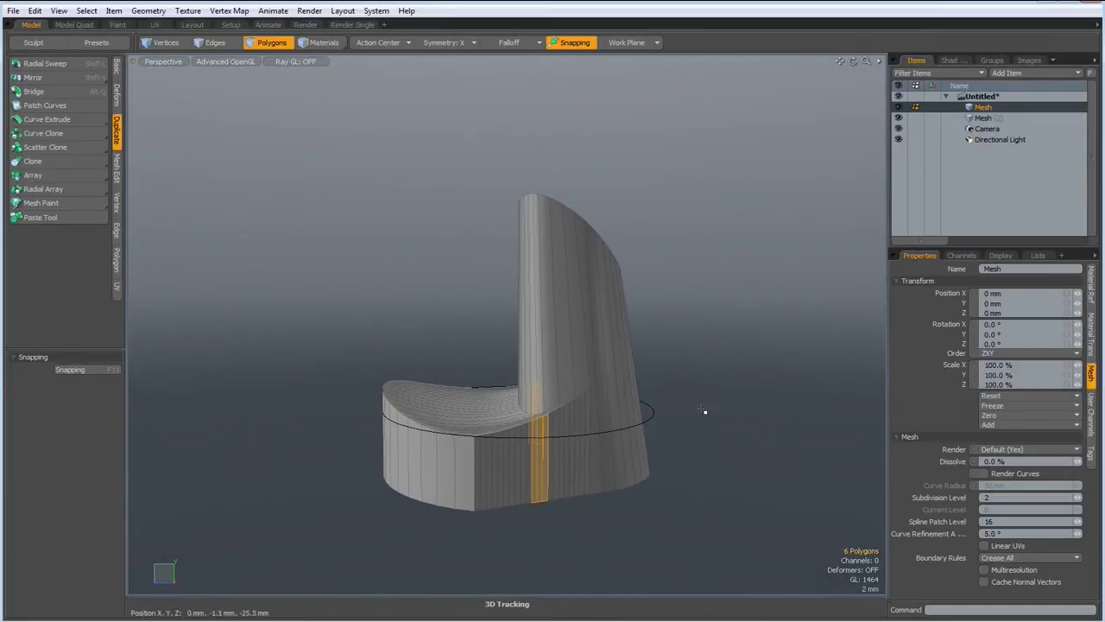
left_click_drag(714, 377, 692, 359, "alt")
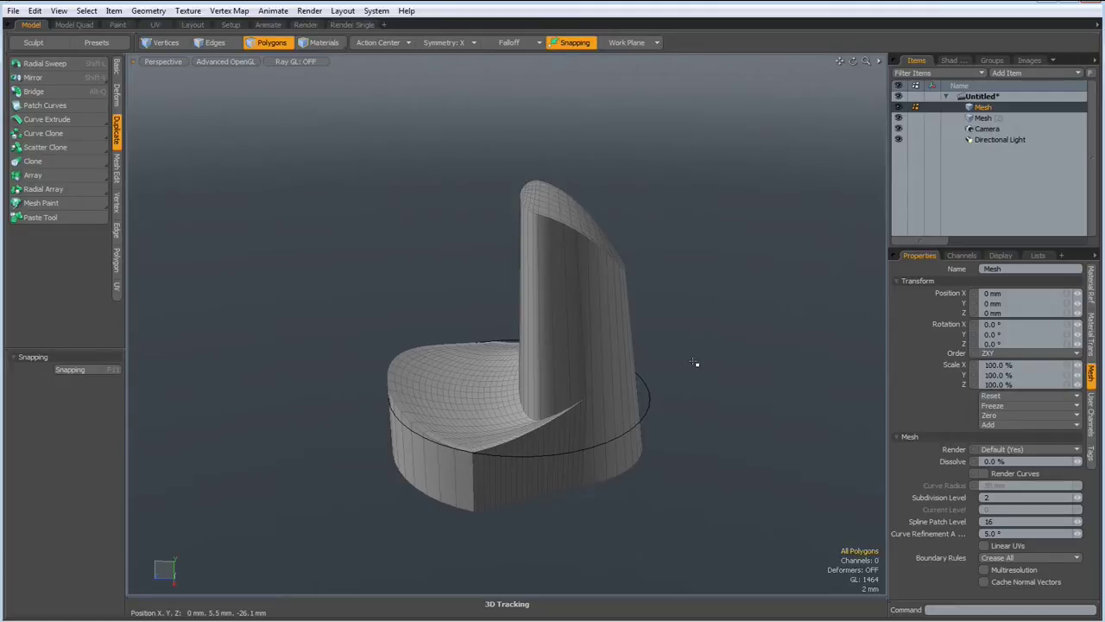
scroll(550, 301, "up", 3)
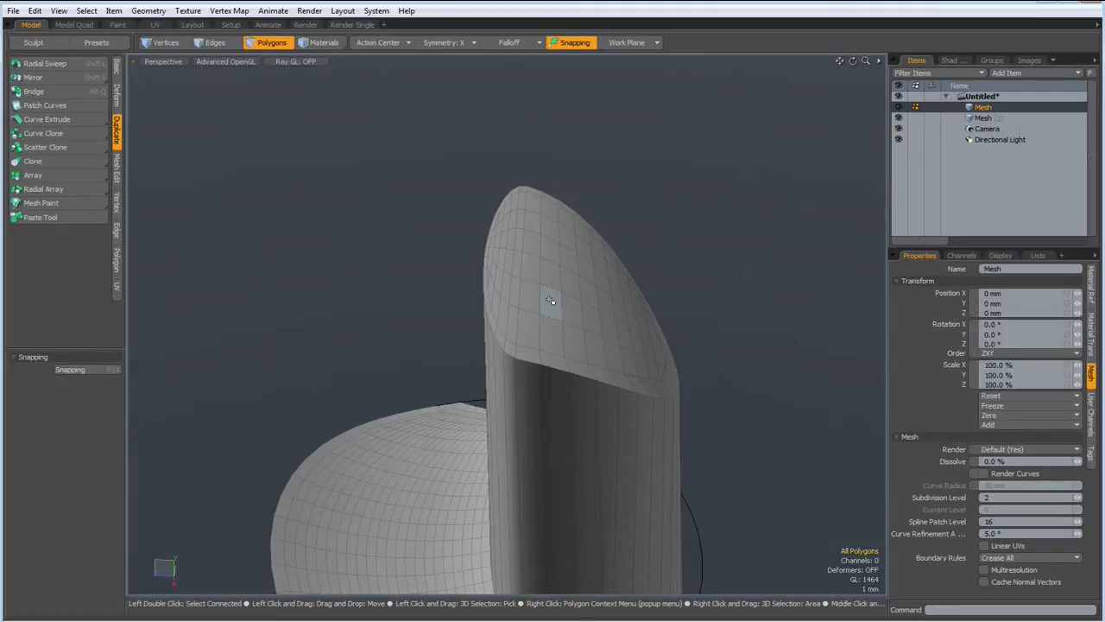
scroll(518, 302, "up", 3)
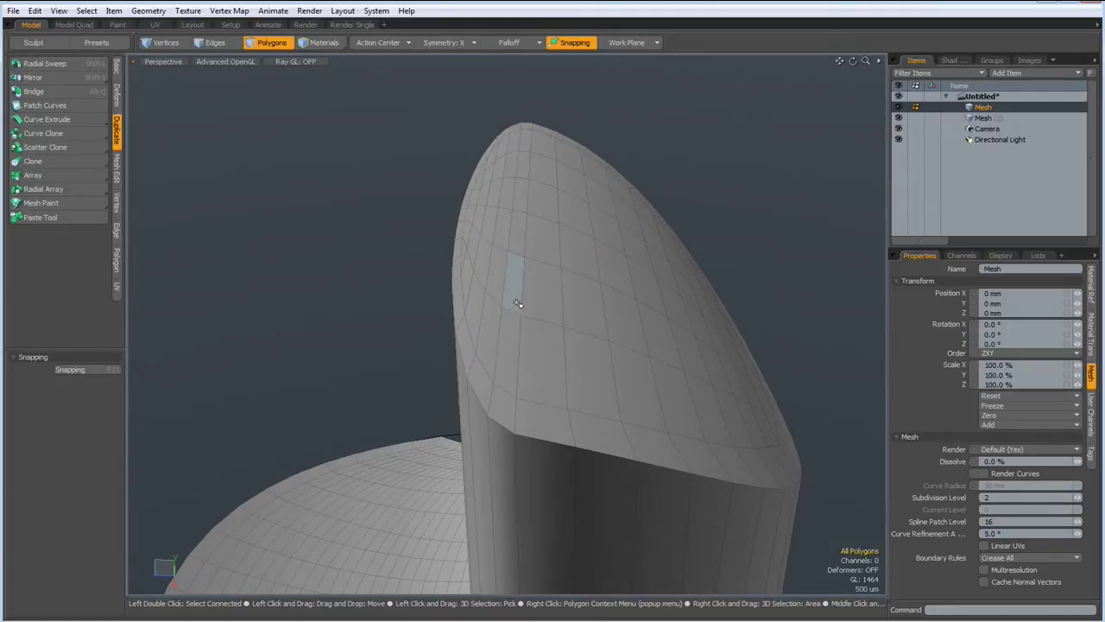
key("2")
double_click(517, 311)
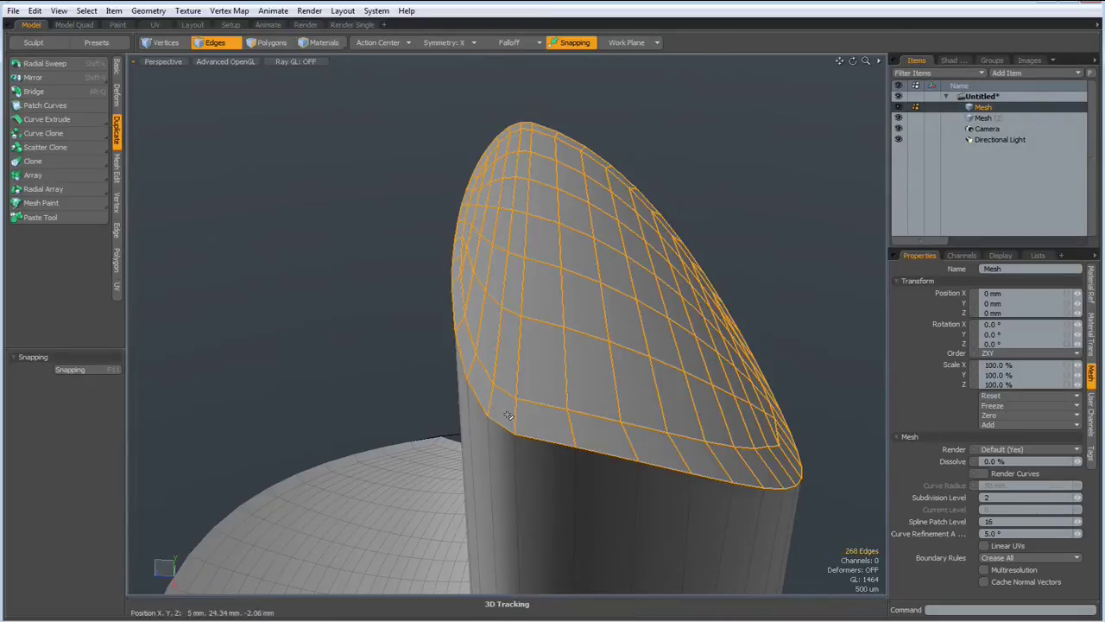
left_click(516, 418)
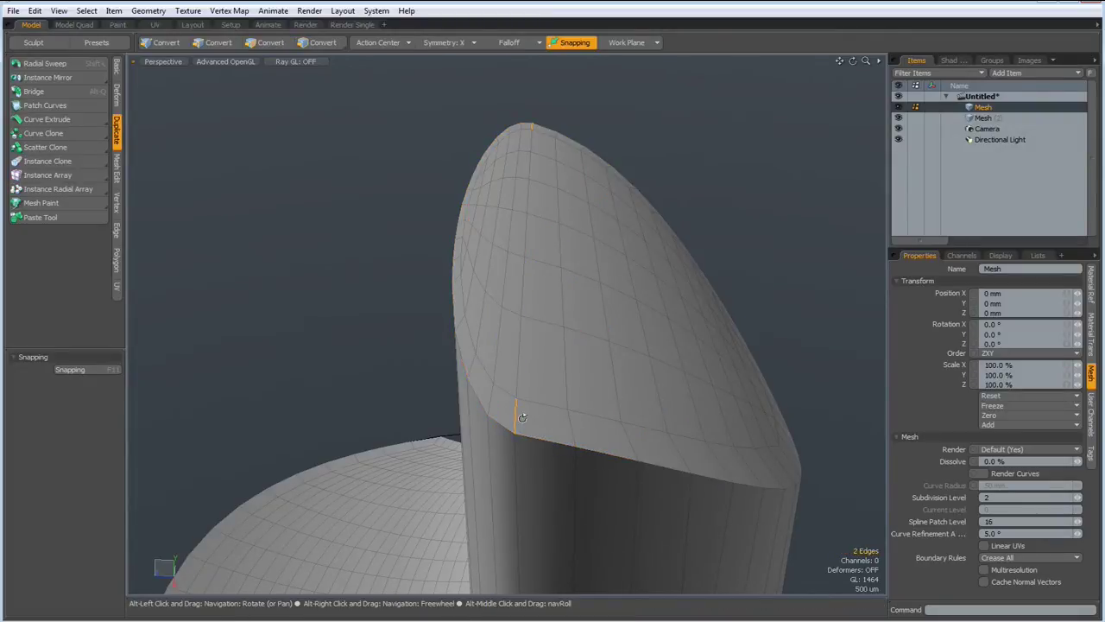
key("alt+c")
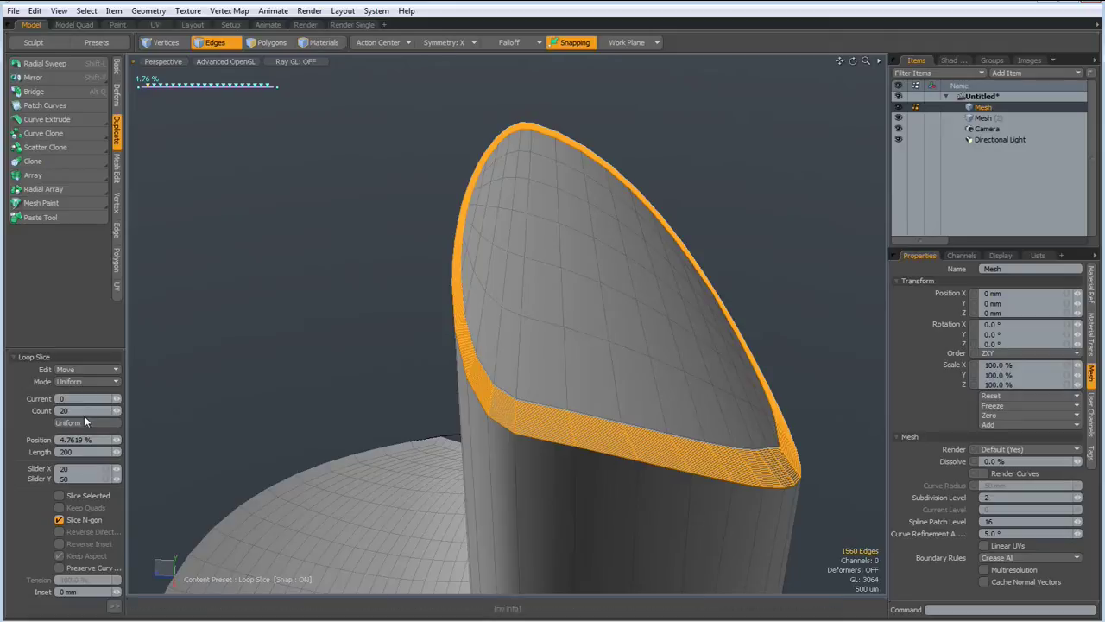
left_click(65, 411)
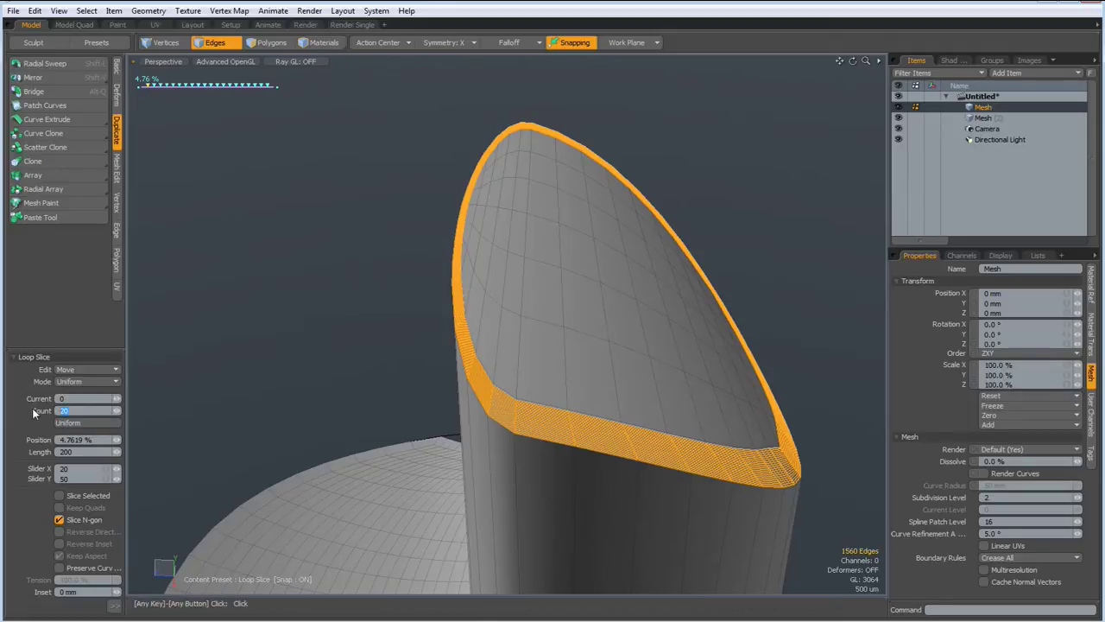
type("2")
key("Return")
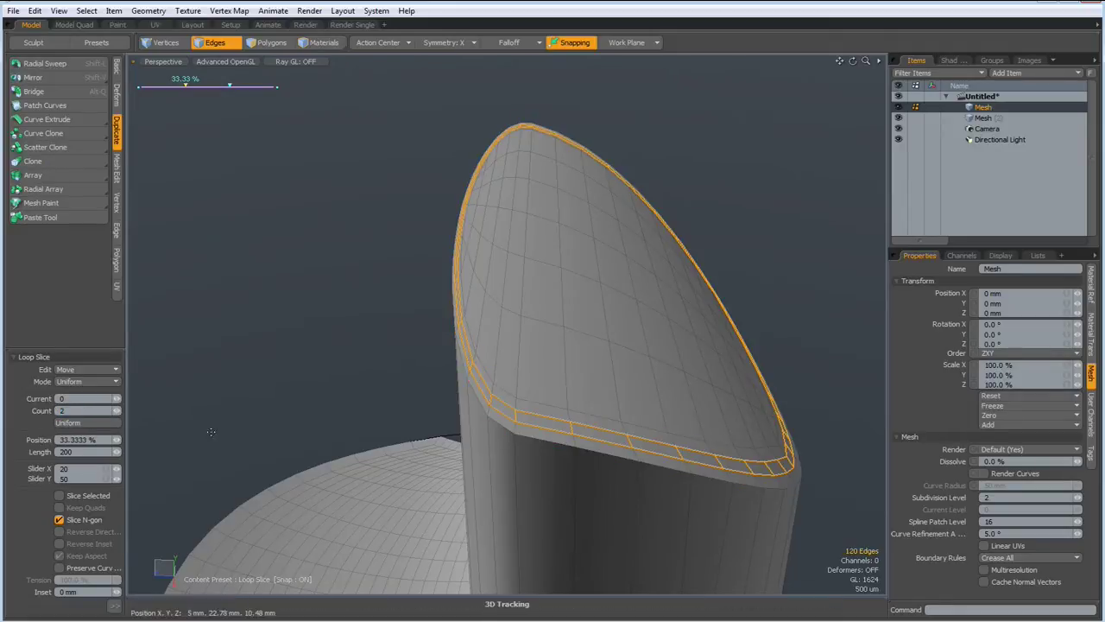
key("space")
Select four alternating lengthwise polygon strips on the sloped cap, inside the sliced border
left_click_drag(345, 320, 329, 355, "alt")
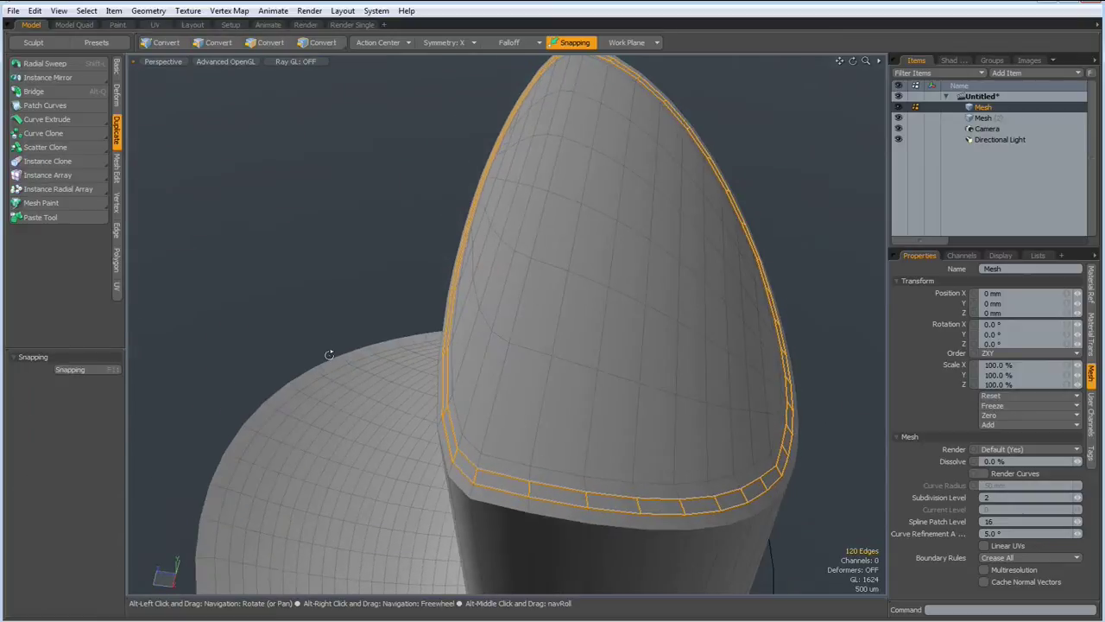
key("3")
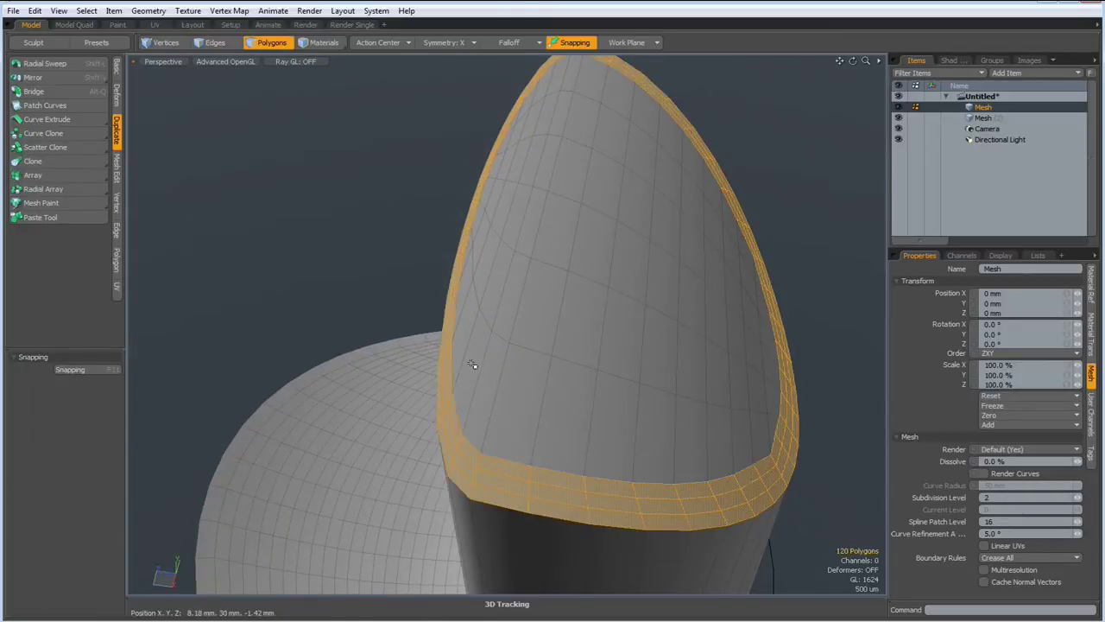
left_click_drag(474, 366, 481, 385)
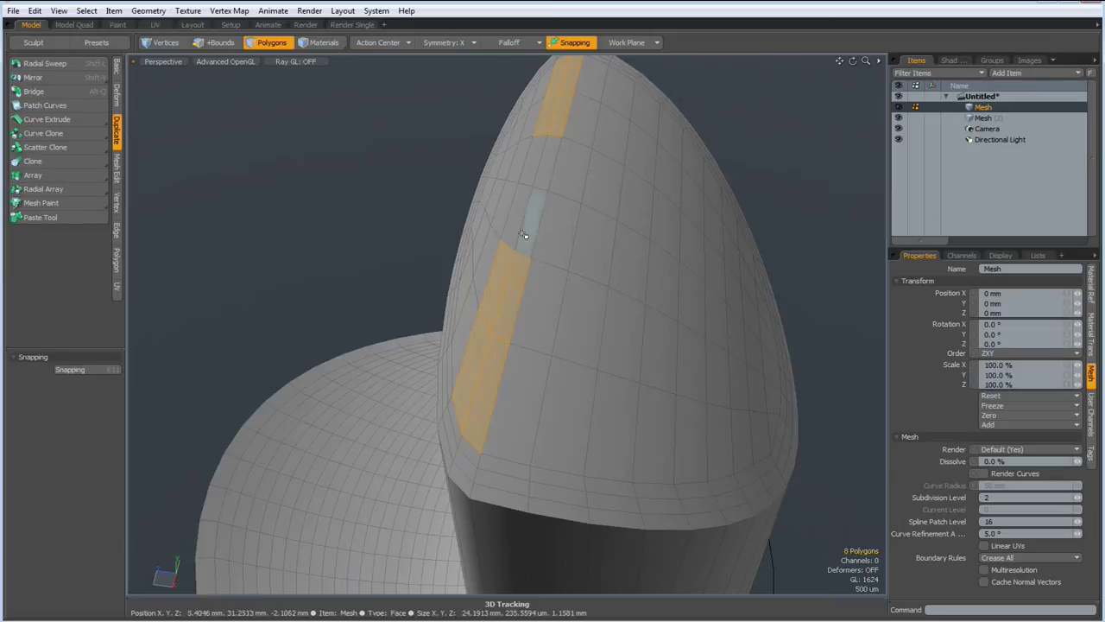
key("l")
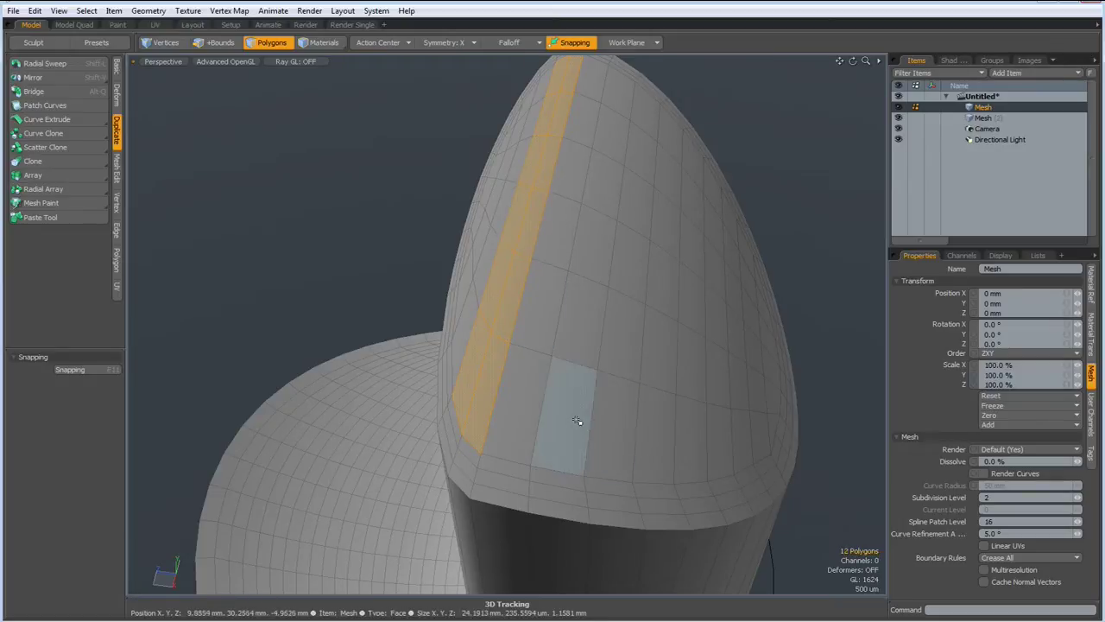
left_click_drag(579, 419, 576, 302, "shift")
key("l")
left_click(656, 463, "shift")
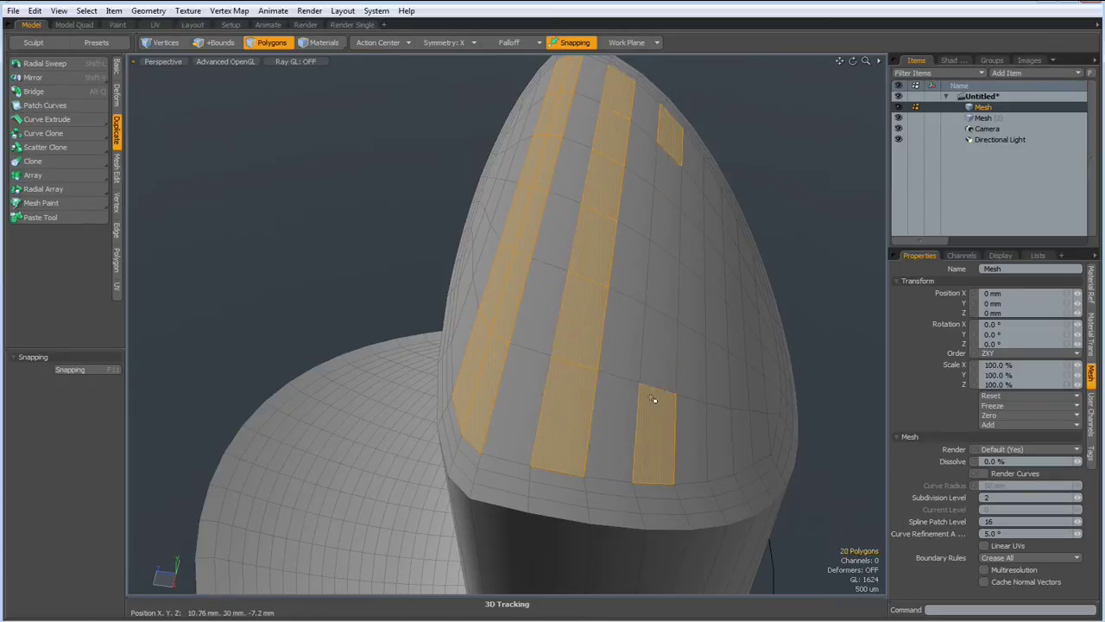
key("l")
left_click(712, 442, "shift")
key("l")
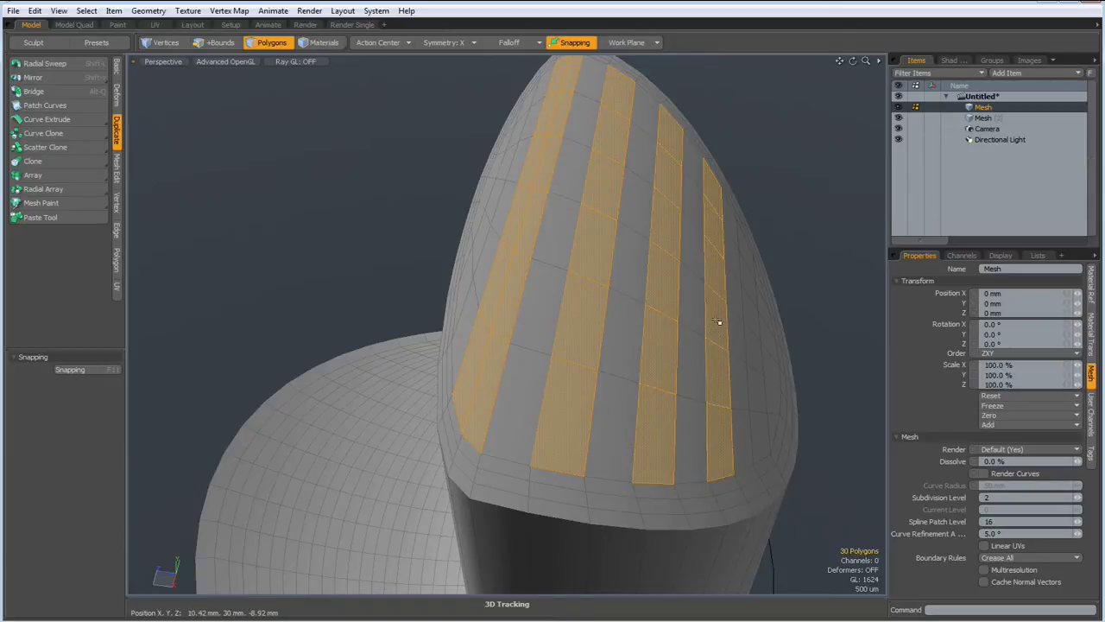
Add the fifth lengthwise polygon strip on the column's sloped cap to the selection
left_click_drag(735, 444, 647, 456, "alt")
left_click(626, 480, "shift")
key("l")
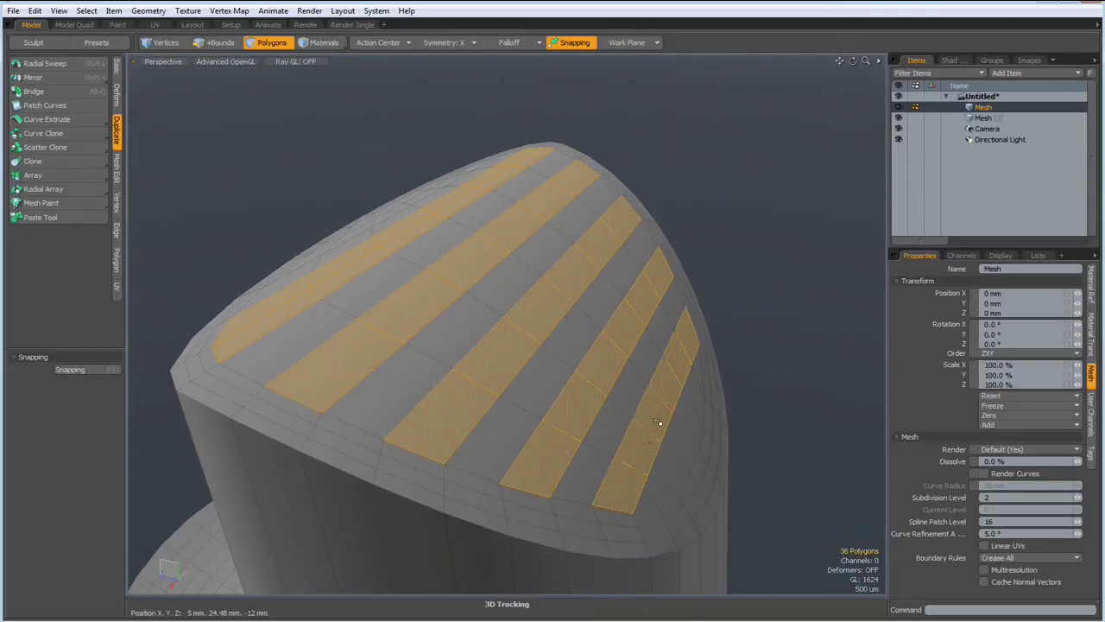
Extrude the five selected cap strips -9.92 mm along Y and delete the polygons at the bottom of the resulting slots
key("shift+x")
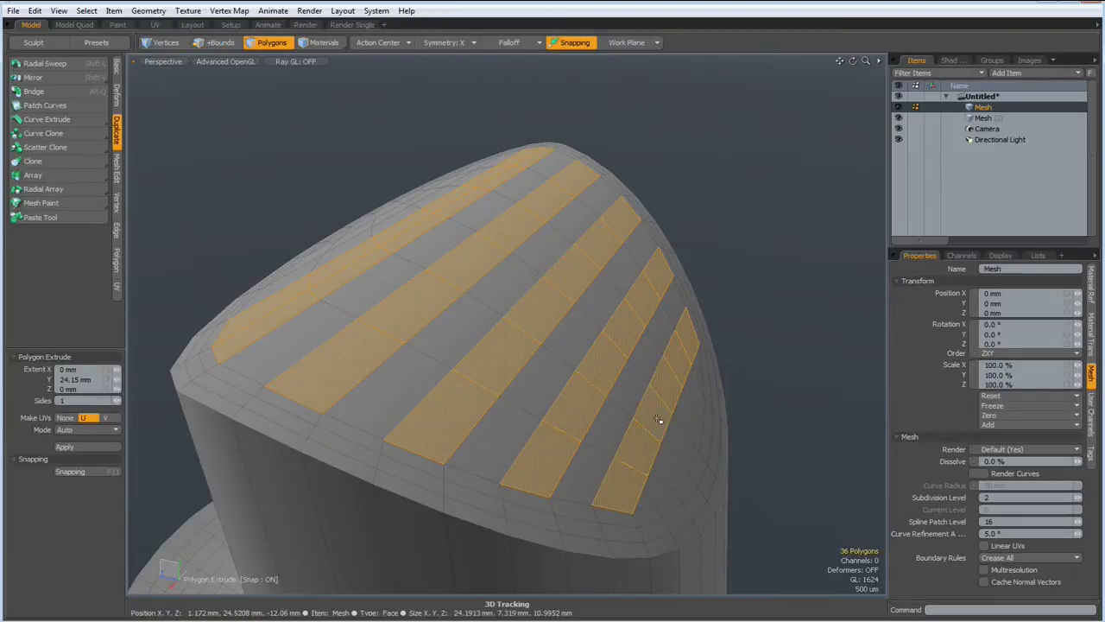
left_click(489, 296)
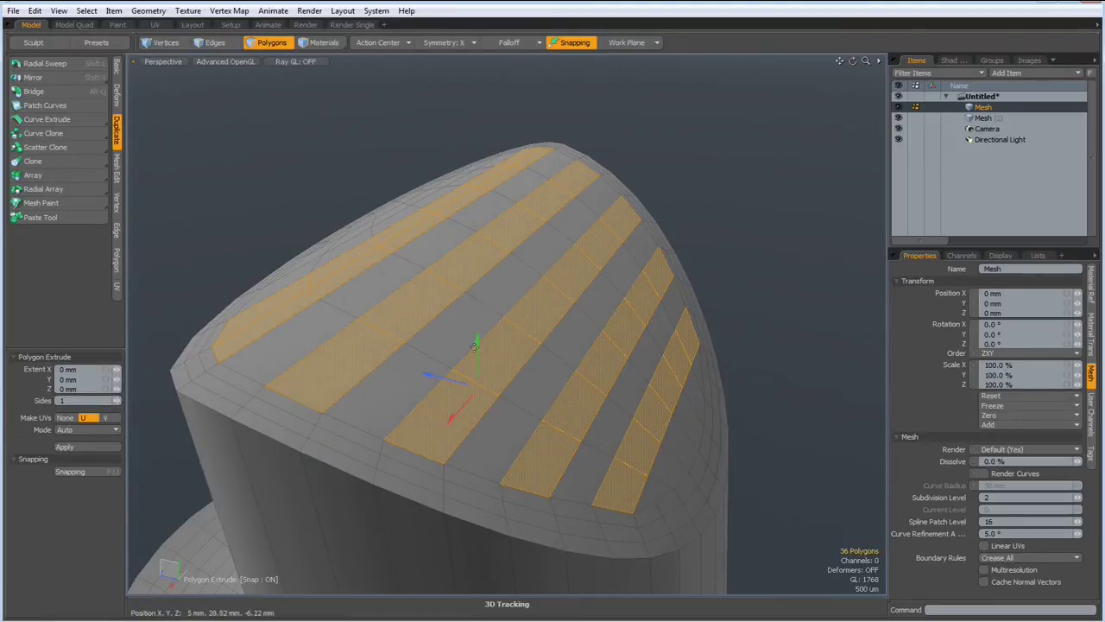
left_click_drag(479, 335, 484, 566)
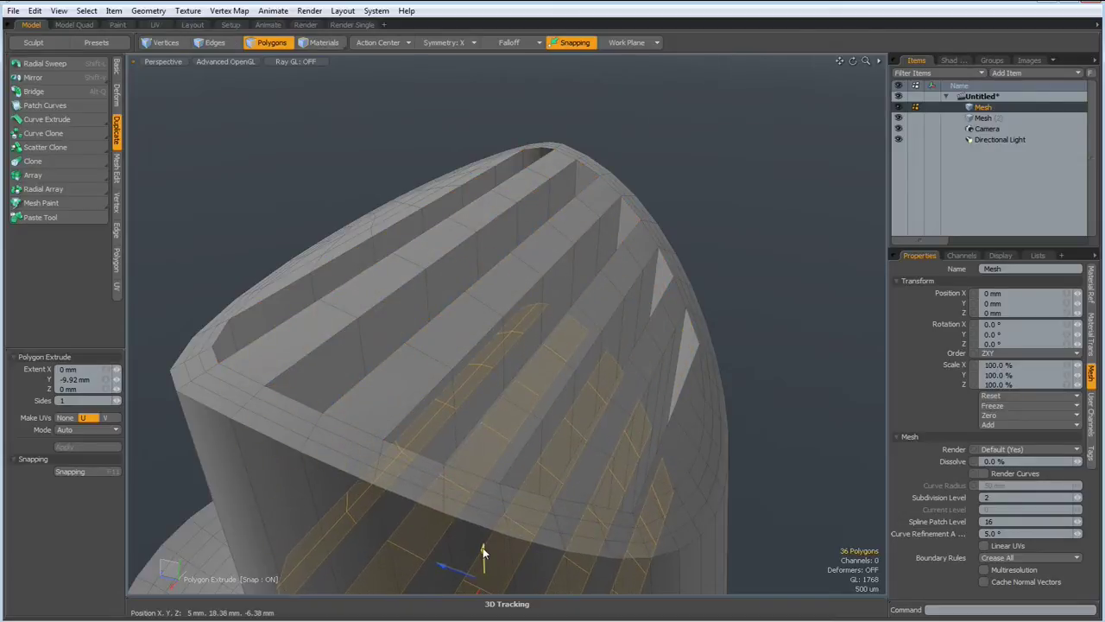
key("Delete")
Loop-slice the walls of all five cap slots in Symmetry mode with a count of 2 at 2%, and deselect the edges
left_click_drag(449, 302, 399, 285, "alt")
key("2")
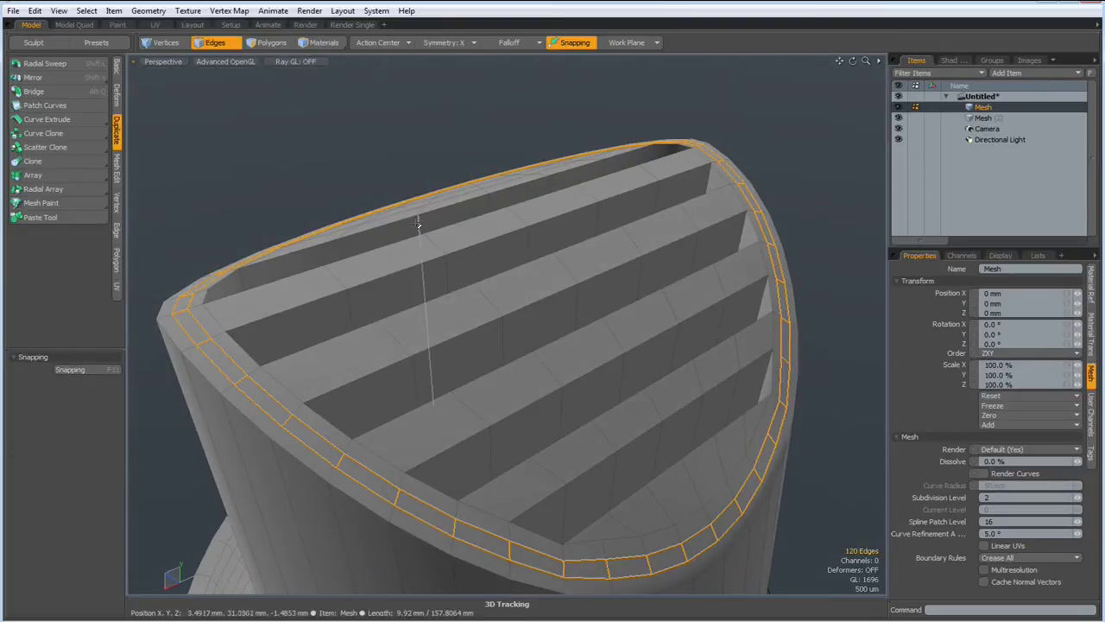
left_click(419, 223)
left_click(448, 276, "shift")
left_click(503, 328, "shift")
left_click(560, 423, "shift")
left_click(610, 489, "shift")
key("alt+c")
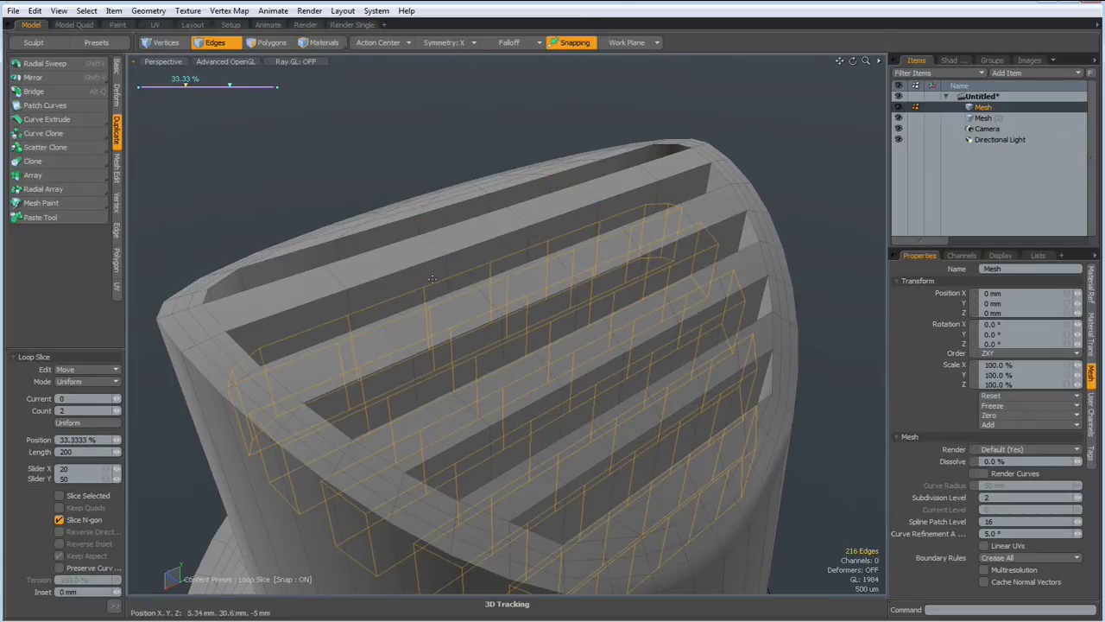
left_click(86, 381)
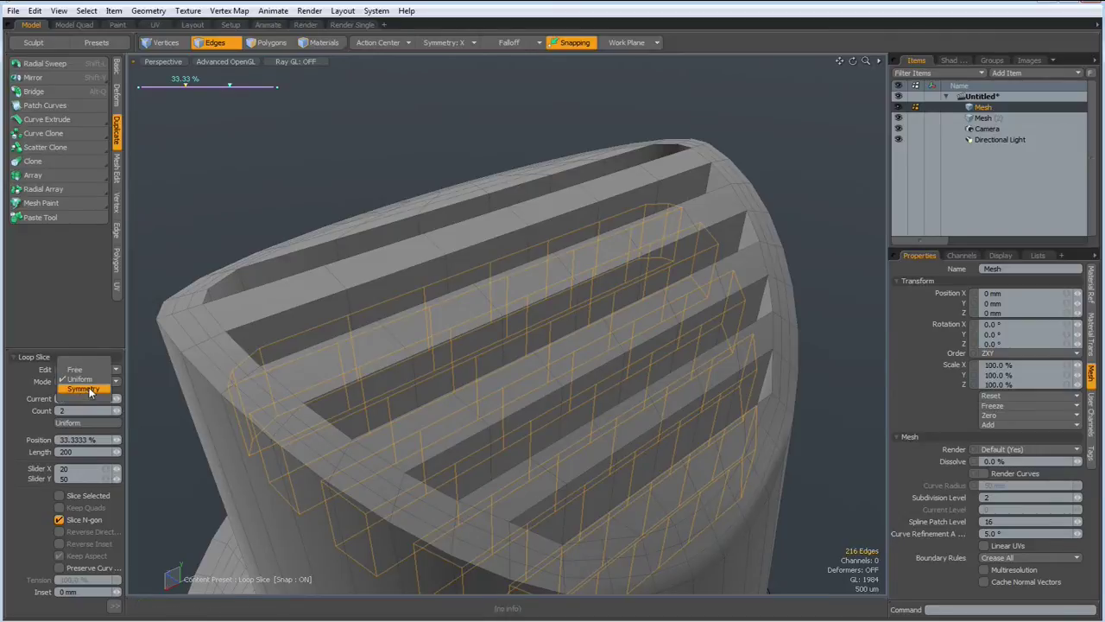
left_click(83, 390)
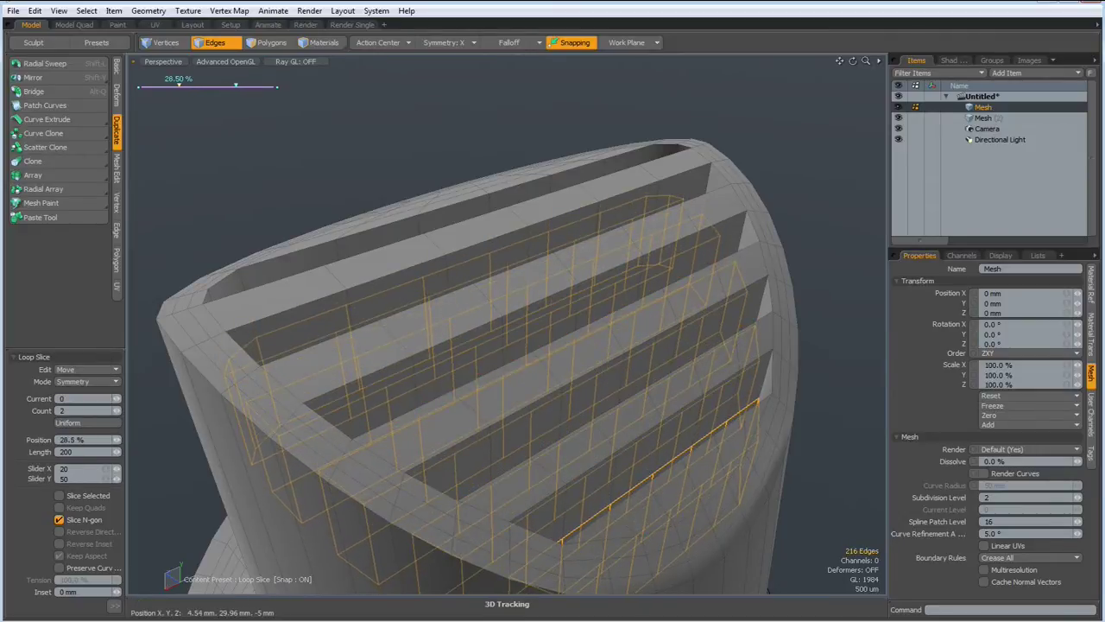
left_click_drag(108, 440, 63, 439)
key("space")
left_click(330, 108)
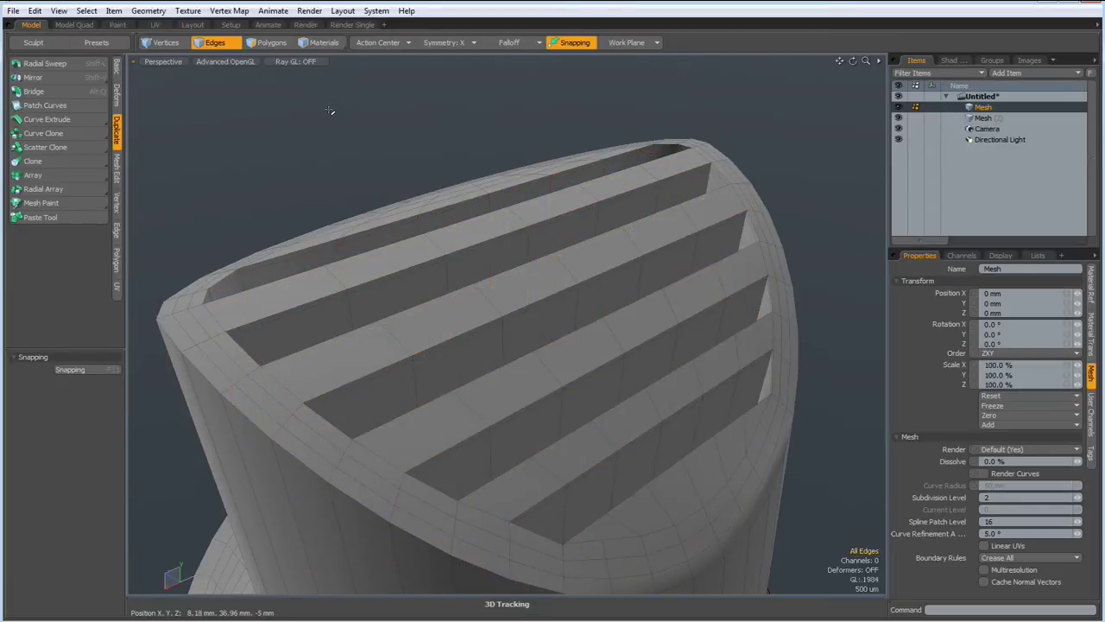
Preview the slotted cap with subdivision smoothing and return to the unsmoothed mesh
key("Tab")
left_click_drag(254, 247, 306, 245, "alt")
key("Tab")
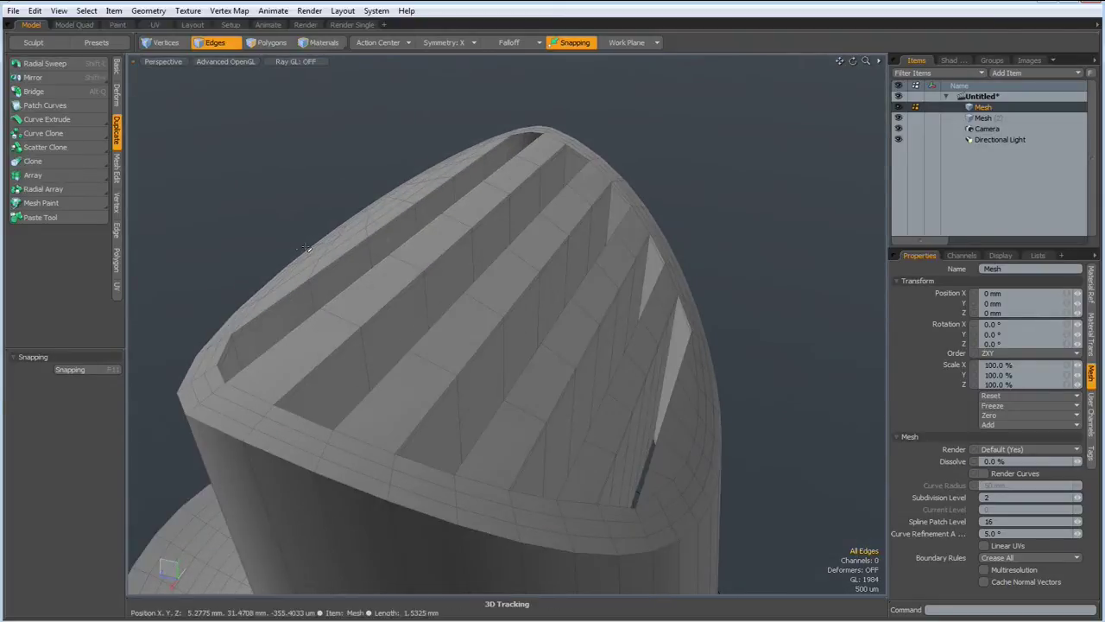
Add an edge loop around the column's outer side at about 41.4%, near the end of the base's curved rim
scroll(286, 243, "down", 3)
left_click_drag(294, 441, 325, 352, "alt")
scroll(332, 338, "down", 4)
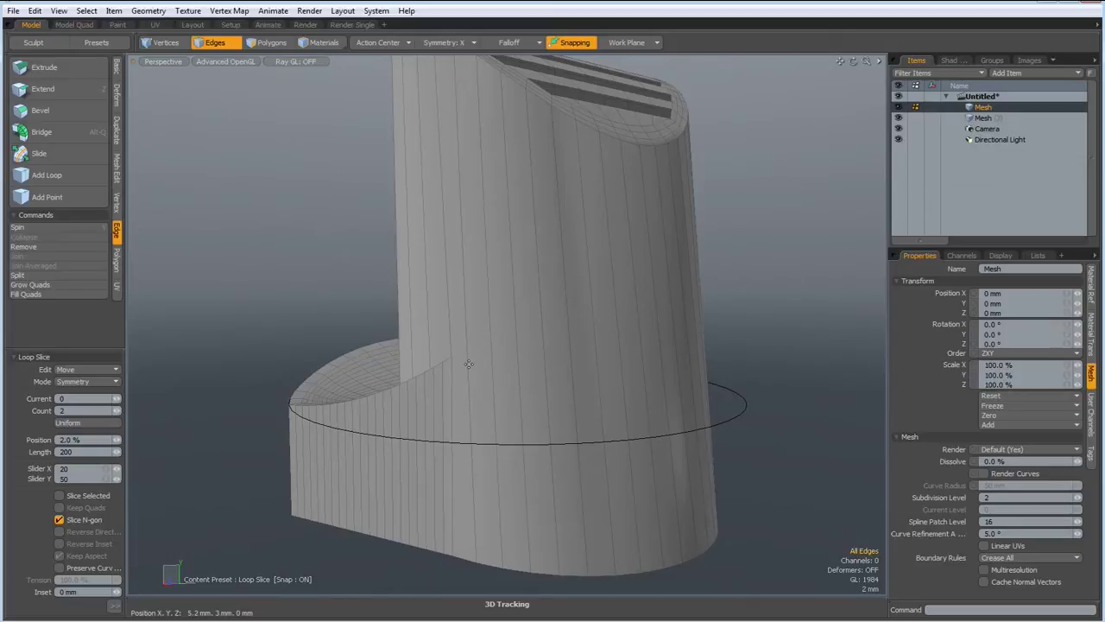
left_click_drag(468, 363, 511, 380, "alt")
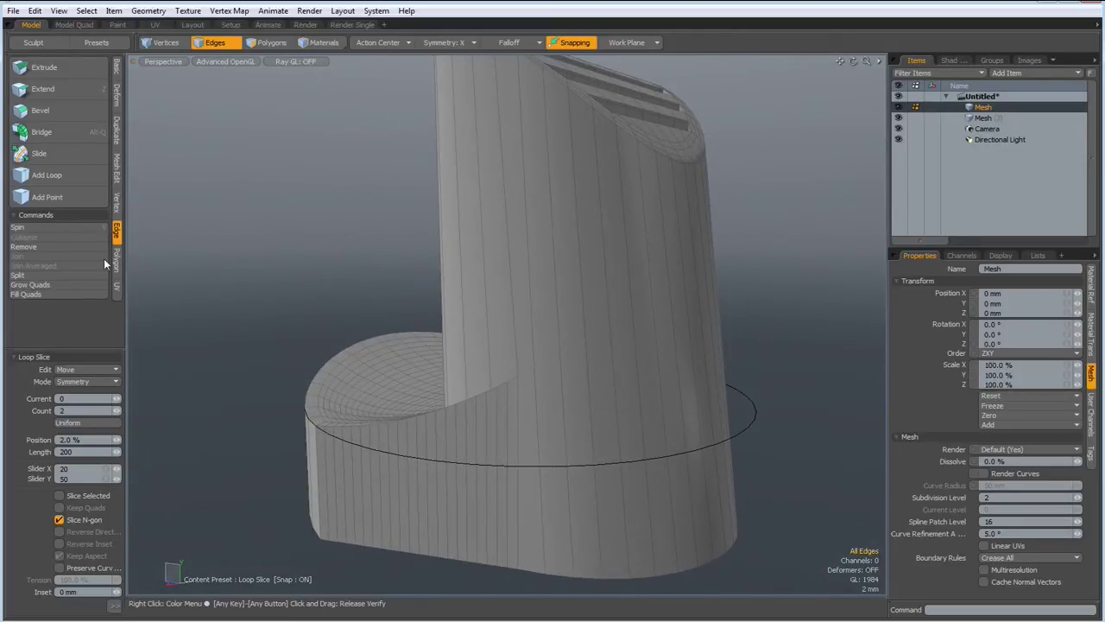
left_click(52, 176)
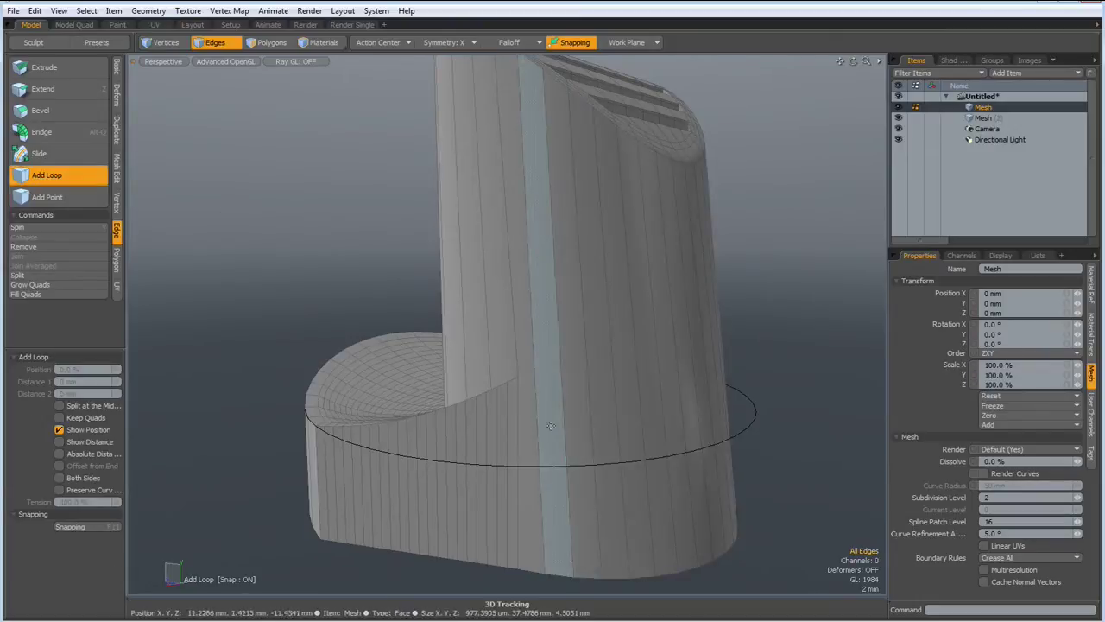
left_click(562, 406)
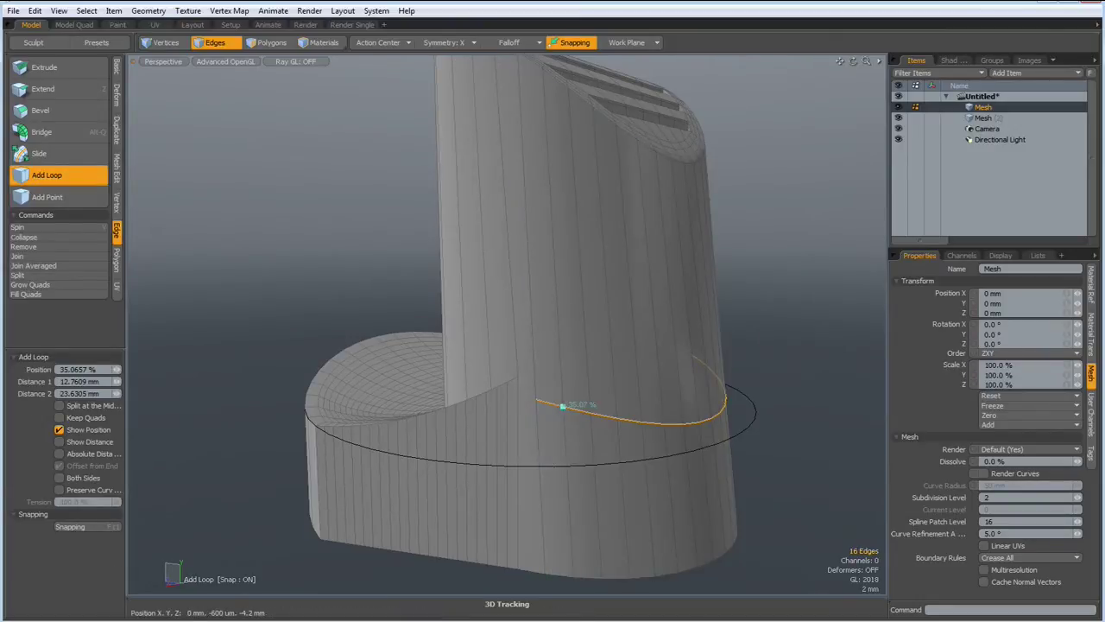
left_click_drag(562, 406, 561, 382)
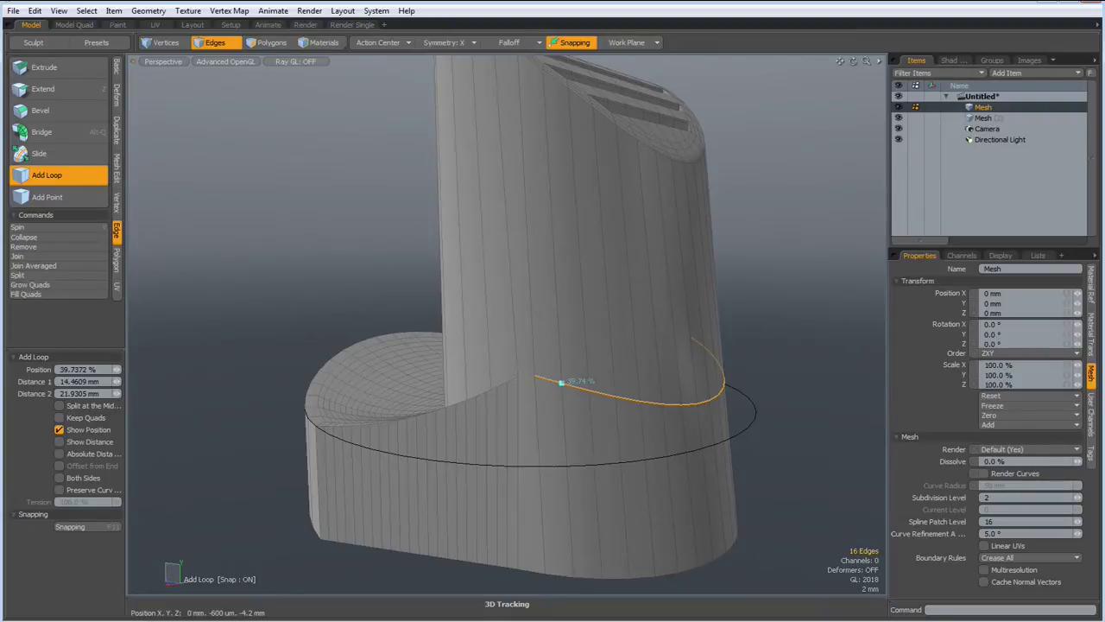
left_click_drag(561, 381, 562, 373)
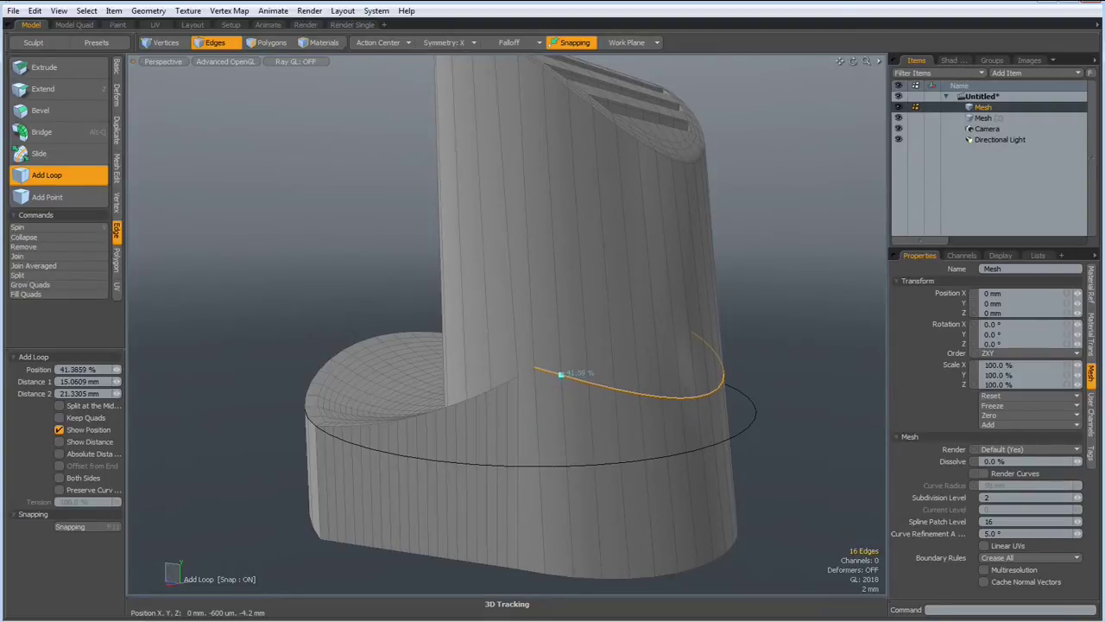
key("space")
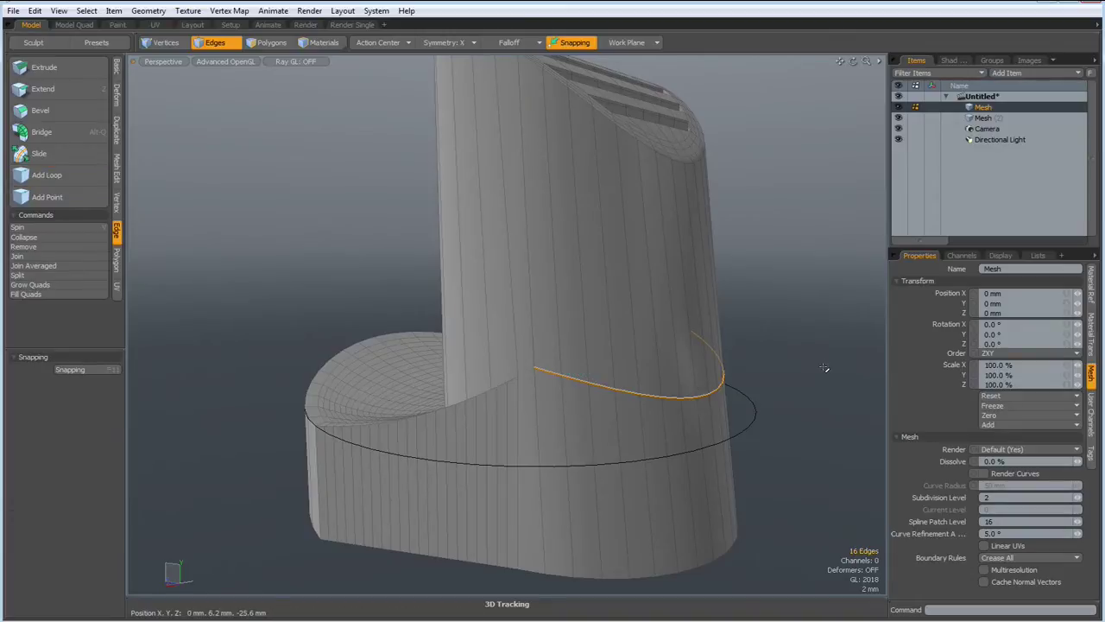
left_click(825, 369)
Cut an edge with Edge Slice between the new loop's end and the end of the base's curved rim
left_click_drag(671, 366, 584, 378, "alt")
scroll(587, 384, "up", 5)
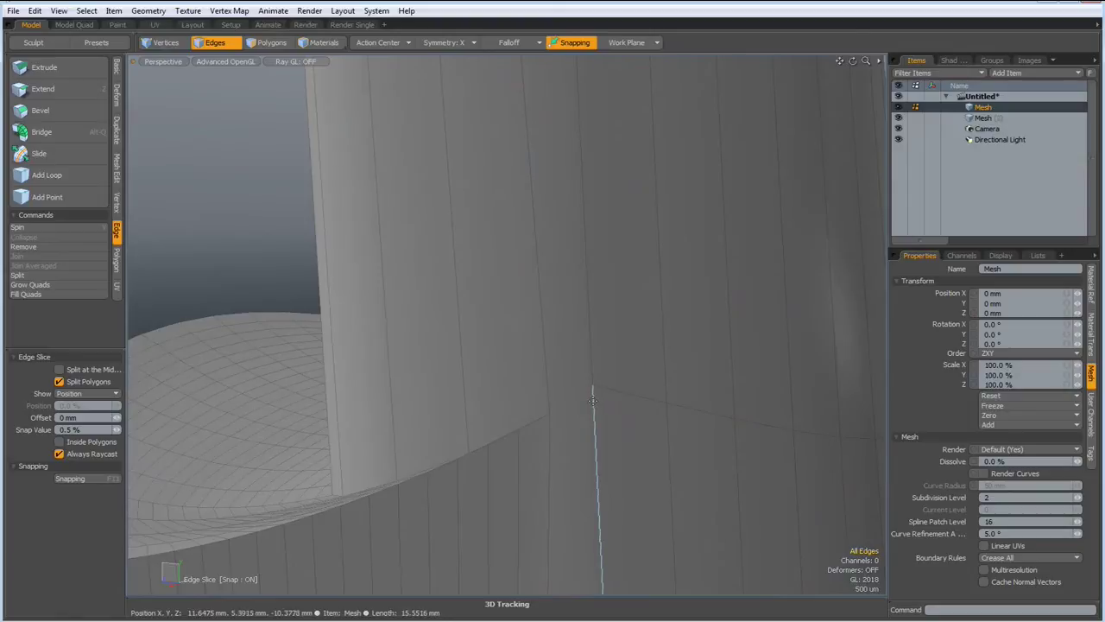
left_click(593, 399)
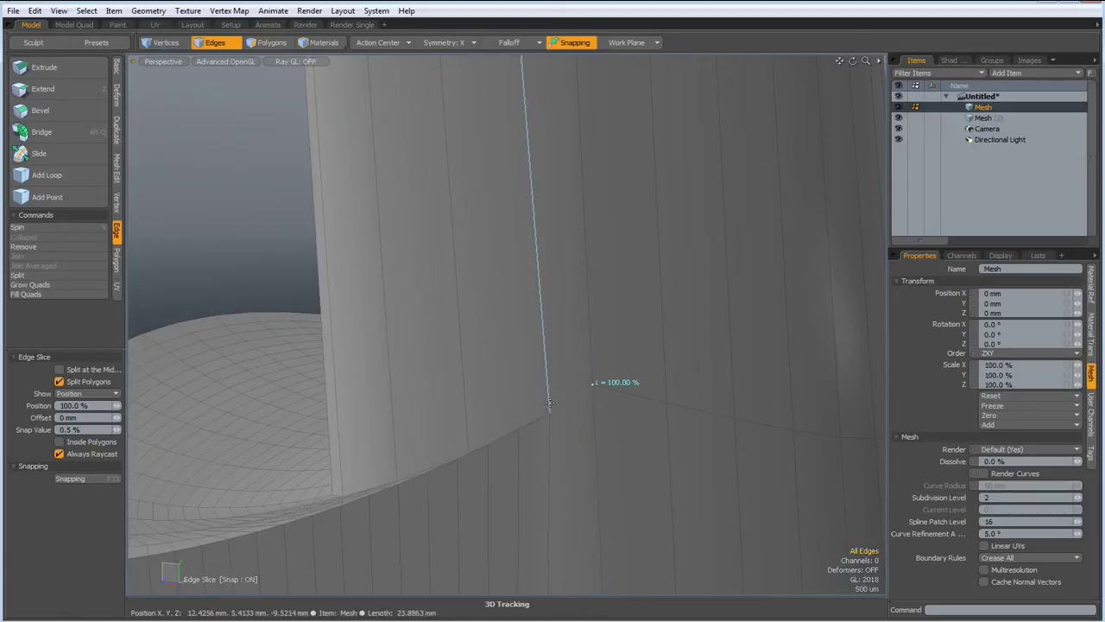
key("space")
Preview the junction between column and base with subdivision smoothing, and return to the unsmoothed mesh
scroll(572, 337, "down", 5)
key("Tab")
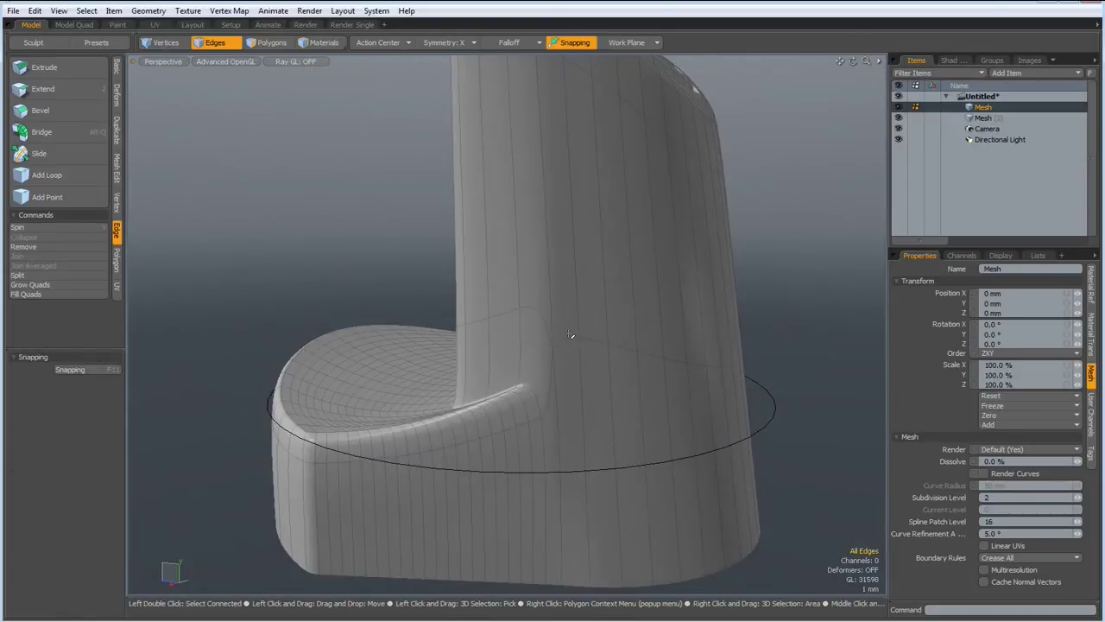
left_click_drag(562, 364, 580, 389, "alt")
key("Tab")
Loop-slice the column's side wall around its vertical edges in Symmetry mode with a count of 2 at 1%
scroll(580, 389, "up", 5)
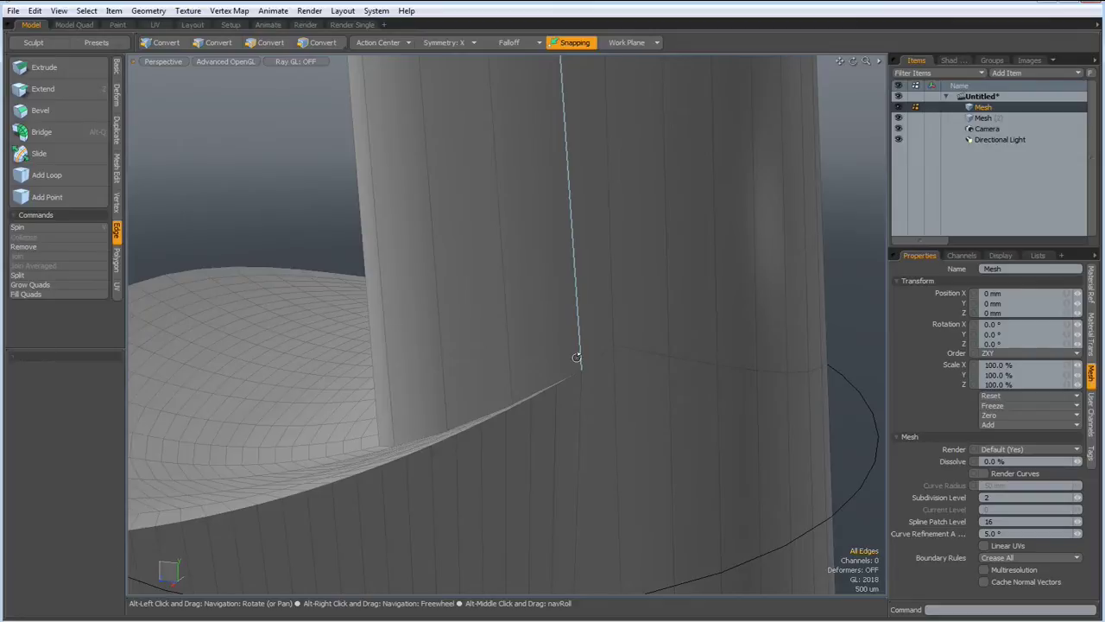
left_click_drag(577, 303, 572, 304)
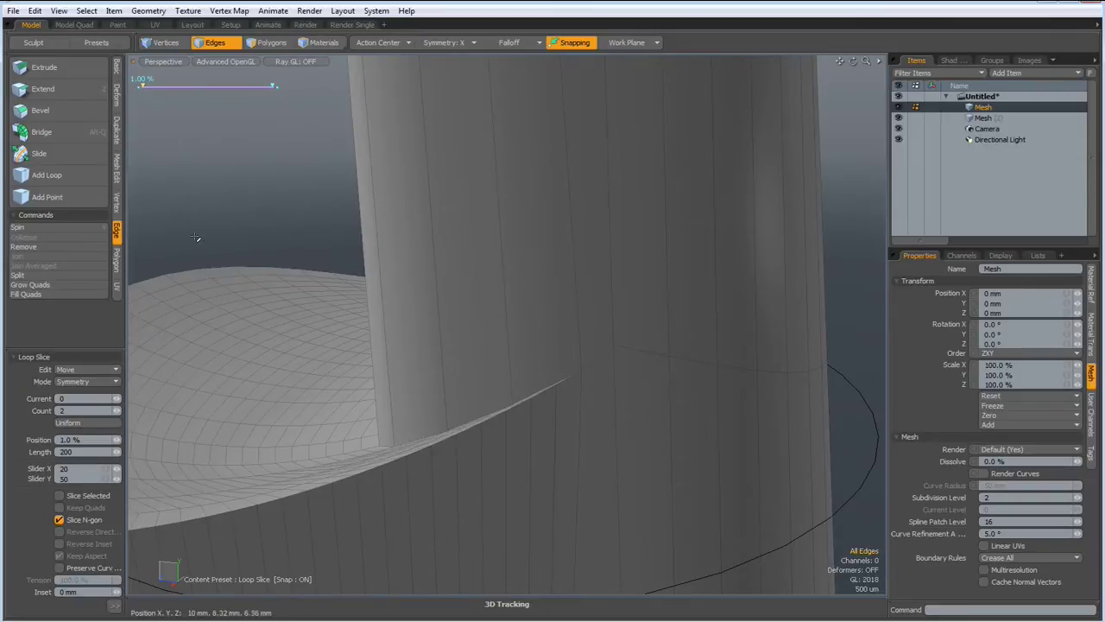
key("space")
left_click(610, 292)
key("alt+c")
mouse_move(610, 294)
left_mouse_down()
mouse_move(621, 297)
mouse_move(608, 297)
left_mouse_up()
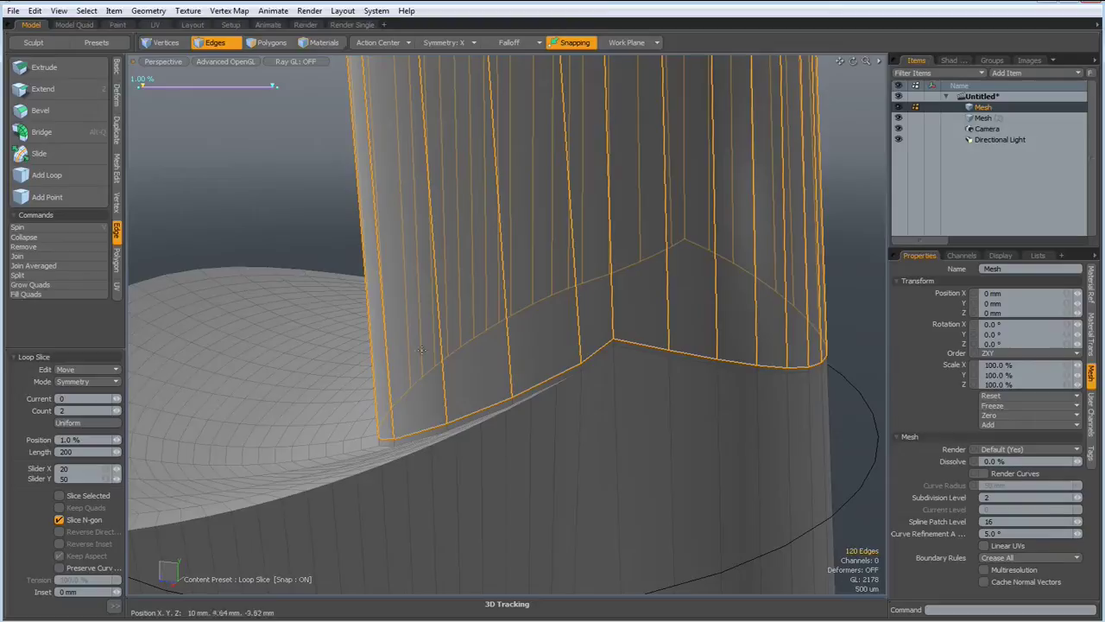
key("space")
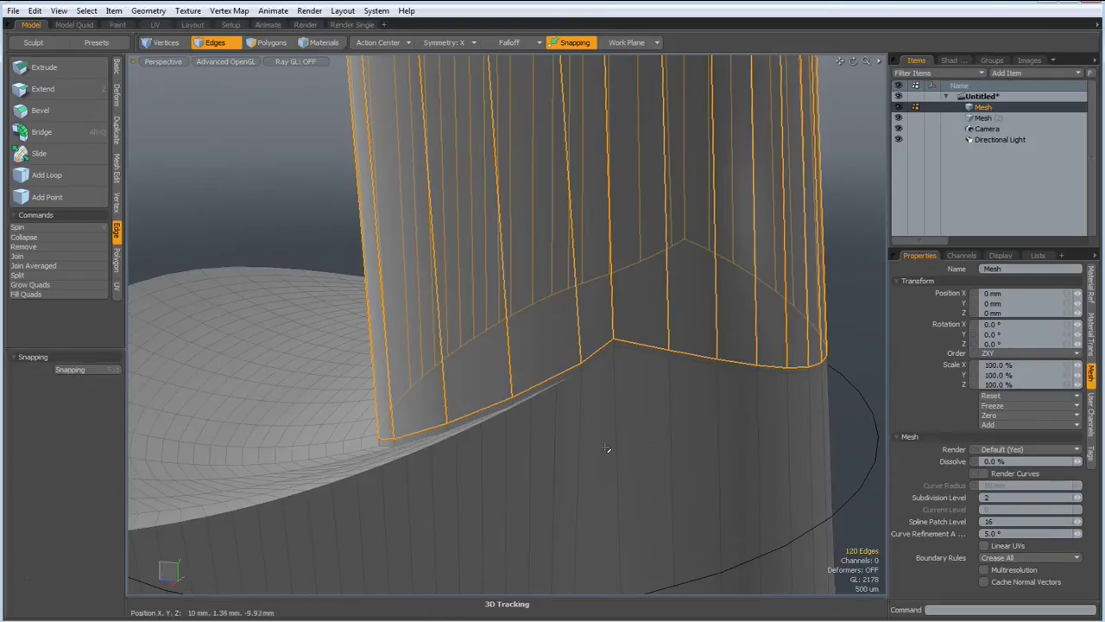
Loop-slice the base's side wall below the column with the same symmetric settings, and deselect the edges
left_click(615, 445)
key("alt+c")
left_click(633, 444)
key("space")
key("a")
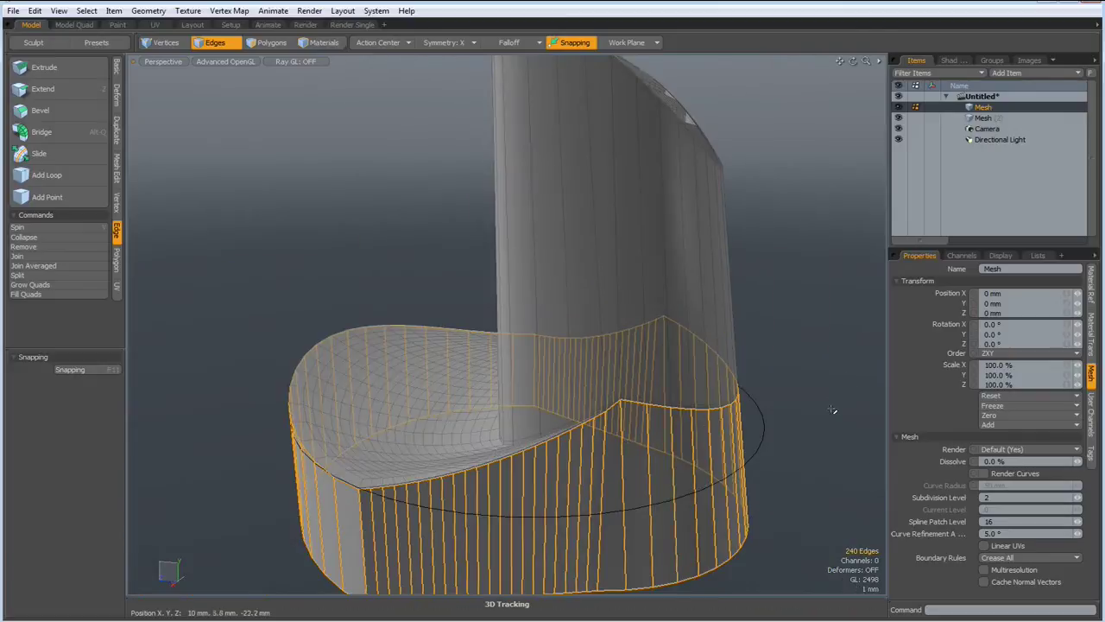
left_click(854, 385)
Inspect the base and column with subdivision smoothing from several sides, and return to the unsmoothed mesh
key("Tab")
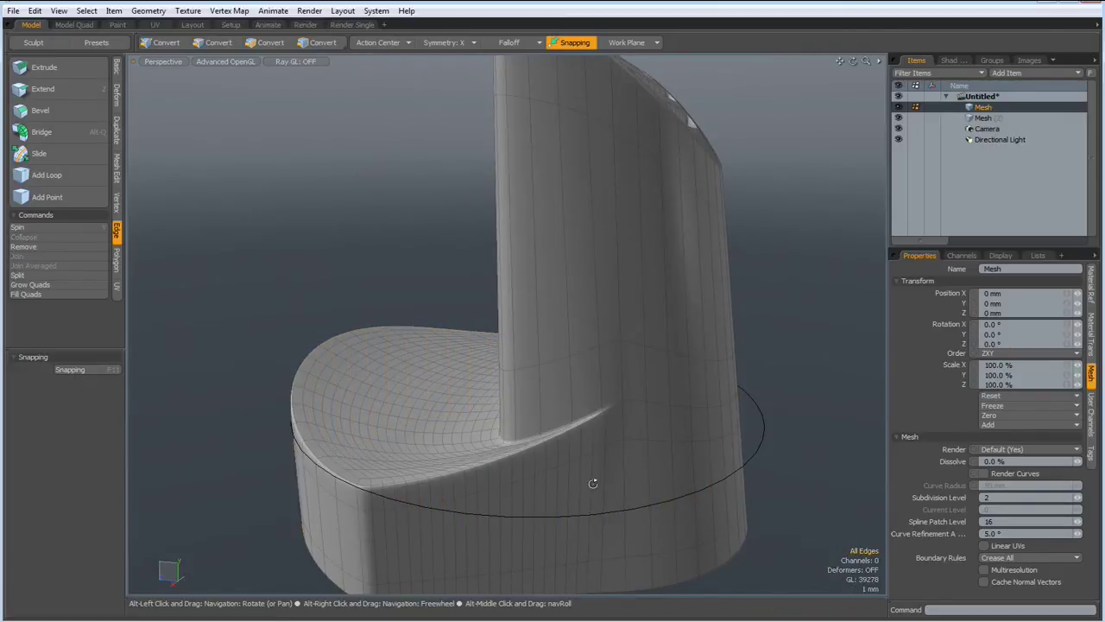
left_click_drag(591, 483, 617, 476, "alt")
scroll(577, 388, "down", 3)
left_click_drag(577, 388, 589, 368, "alt")
scroll(522, 382, "up", 5)
key("Tab")
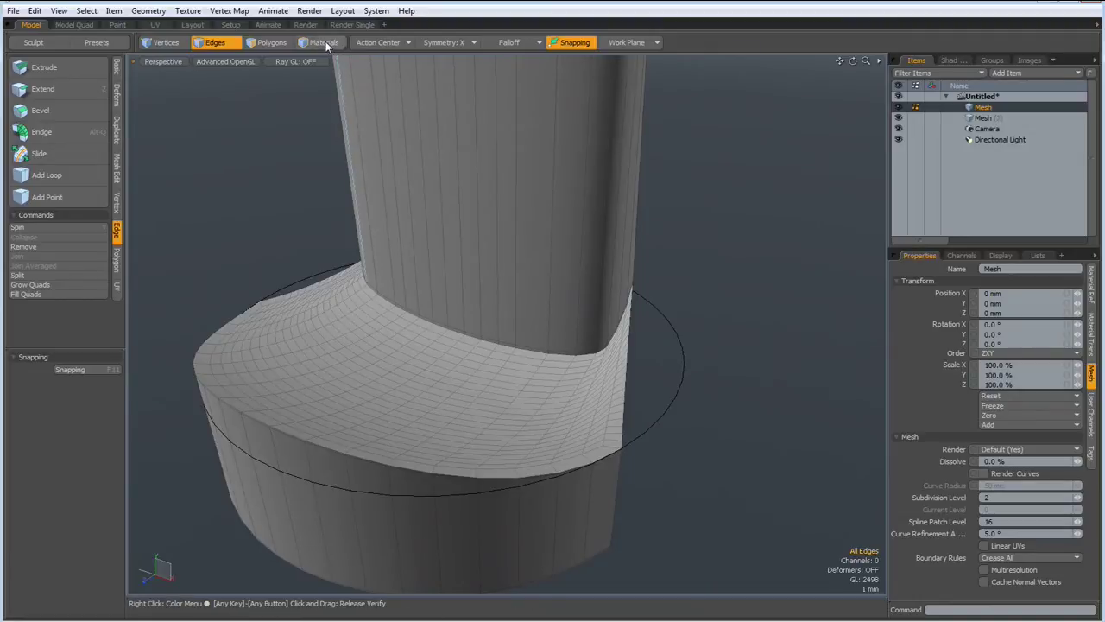
Select the curved grip strips on the base by inverting the Default material's polygon selection, and bevel them with a 400 um shift
left_click(324, 44)
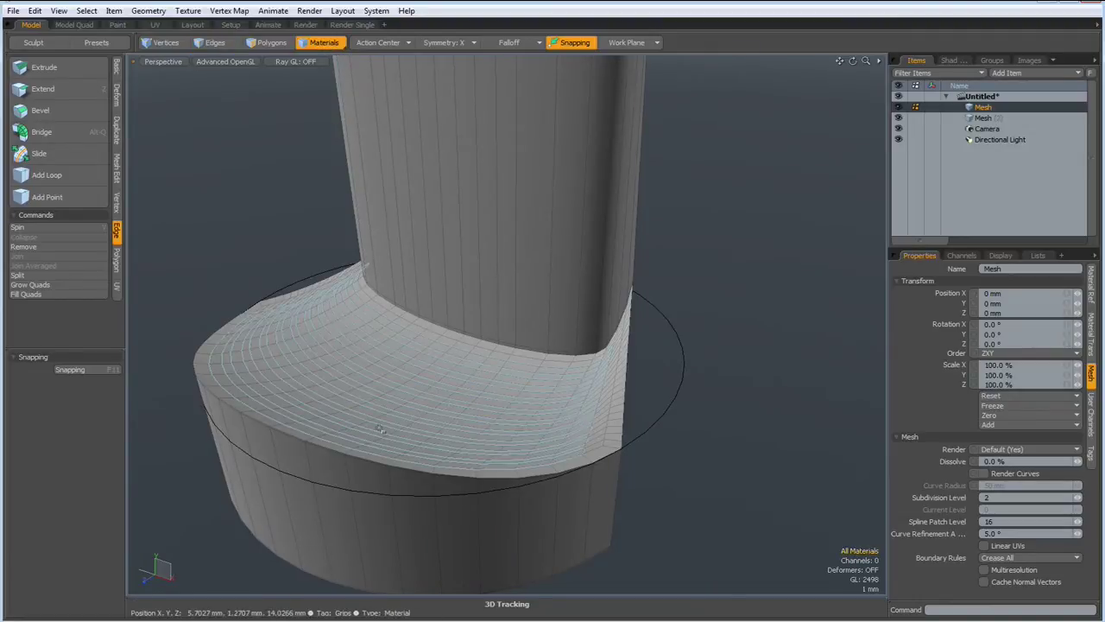
scroll(381, 439, "up", 5)
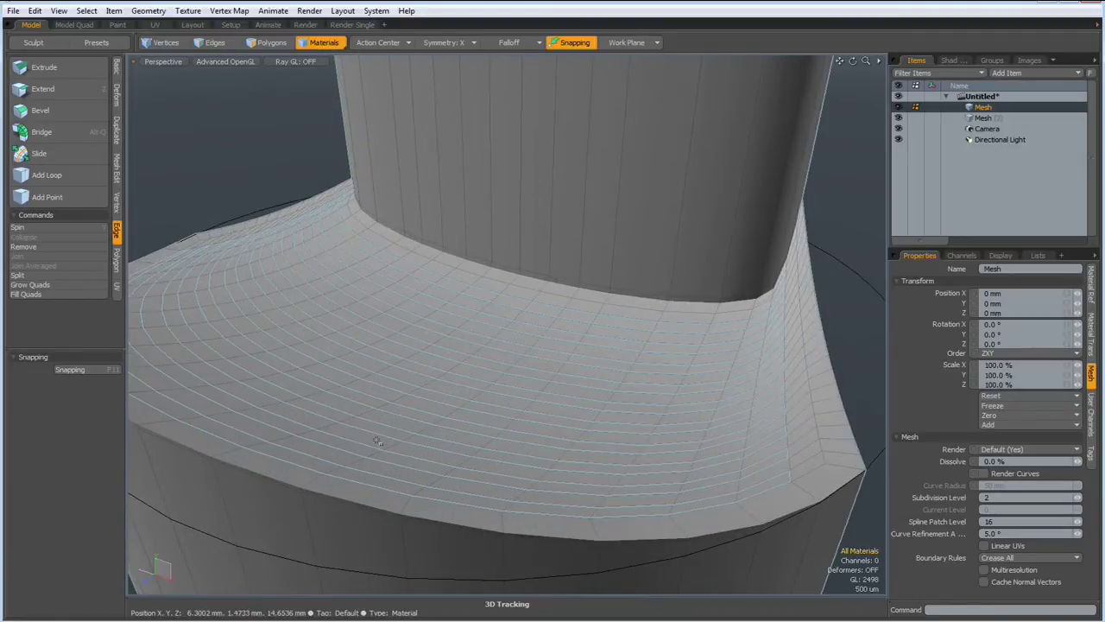
left_click(378, 441)
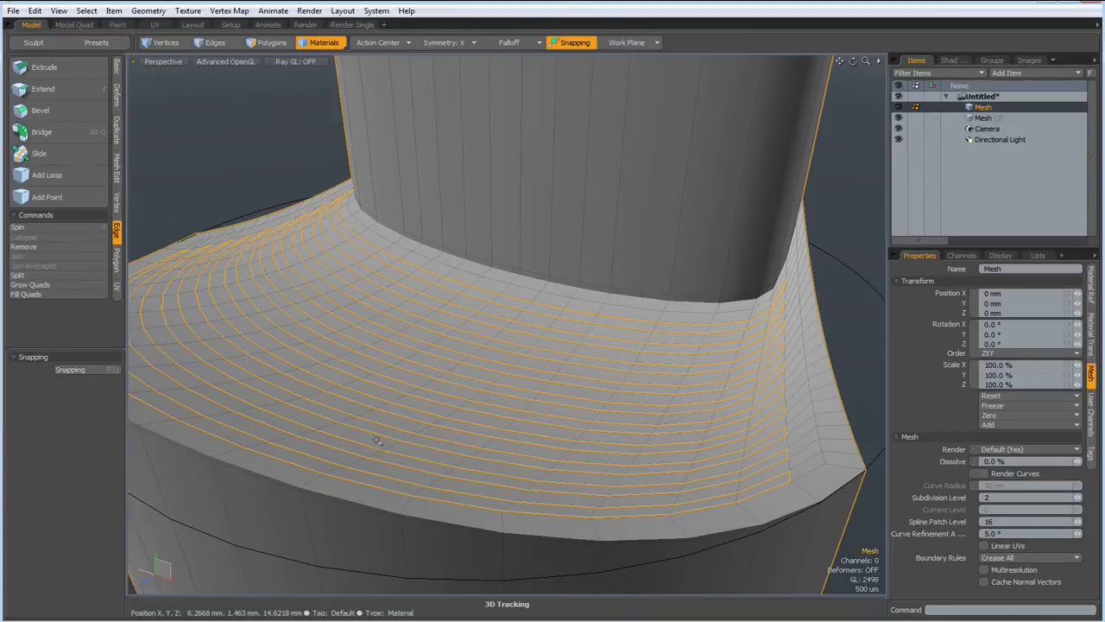
key("alt+3")
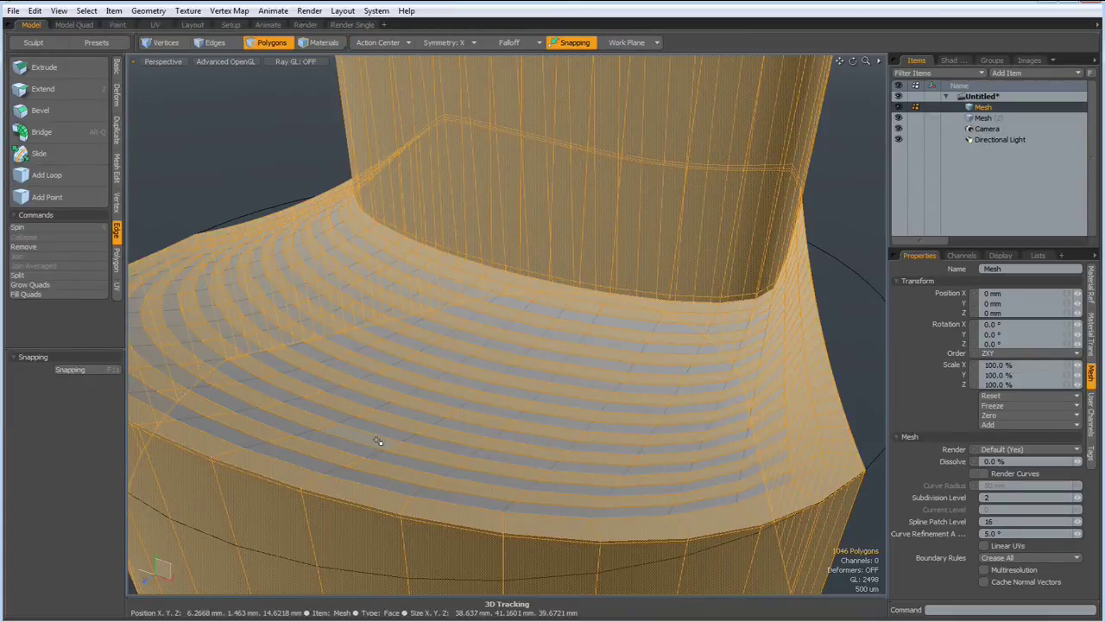
scroll(377, 441, "down", 2)
scroll(378, 442, "down", 2)
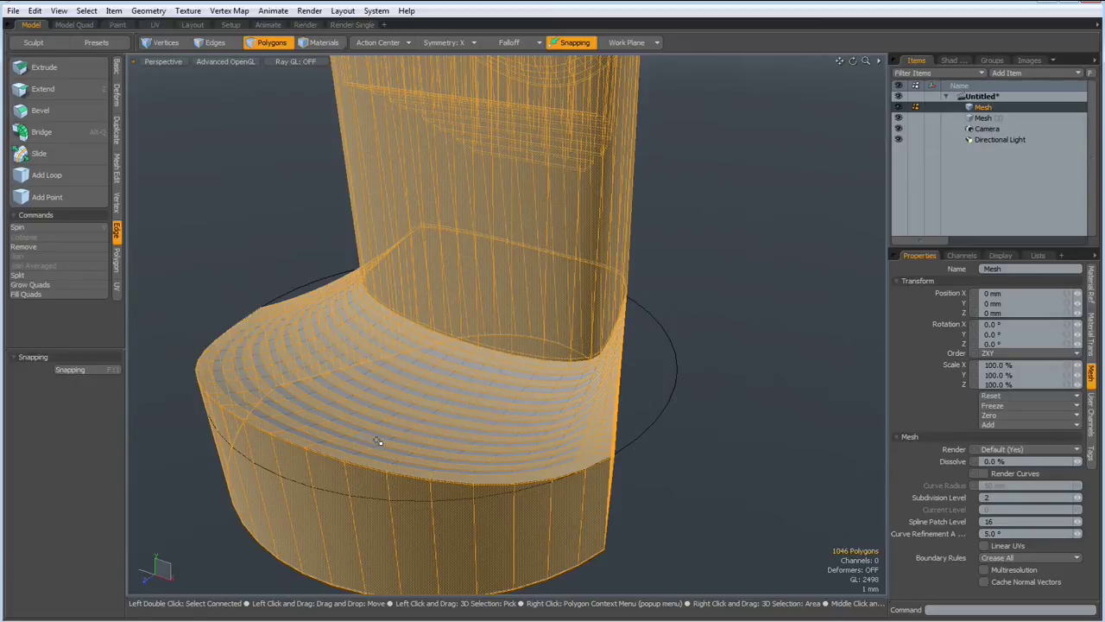
key("[")
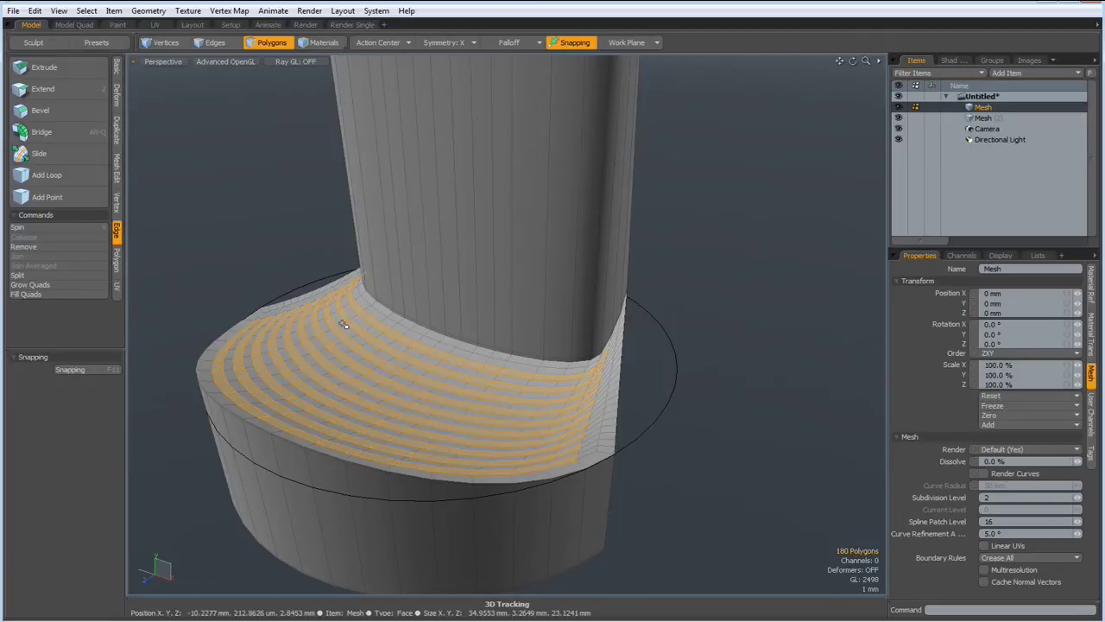
key("b")
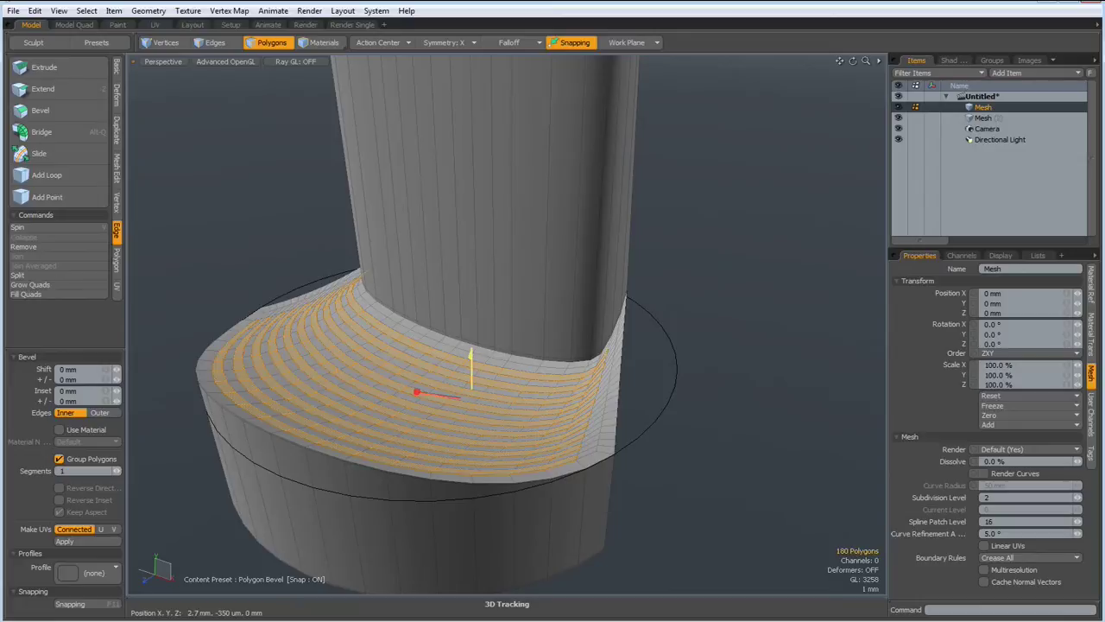
left_click_drag(471, 355, 471, 359)
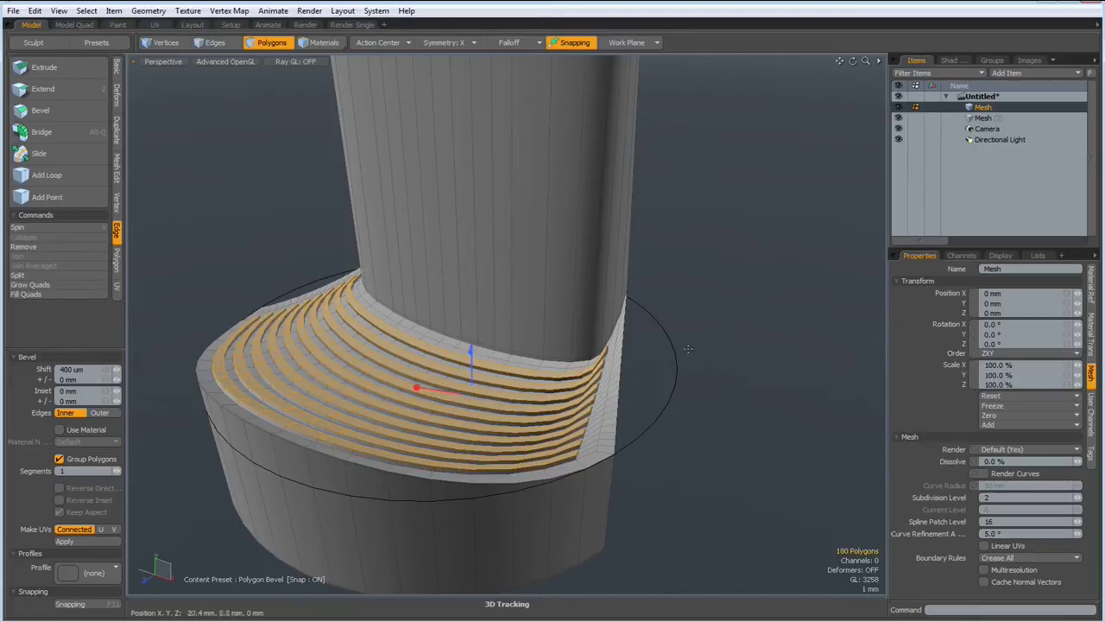
Deselect the grip strips and delete the supporting edge loop just above the base's bottom edge
key("space")
left_click(768, 351)
left_click_drag(768, 350, 599, 374, "alt")
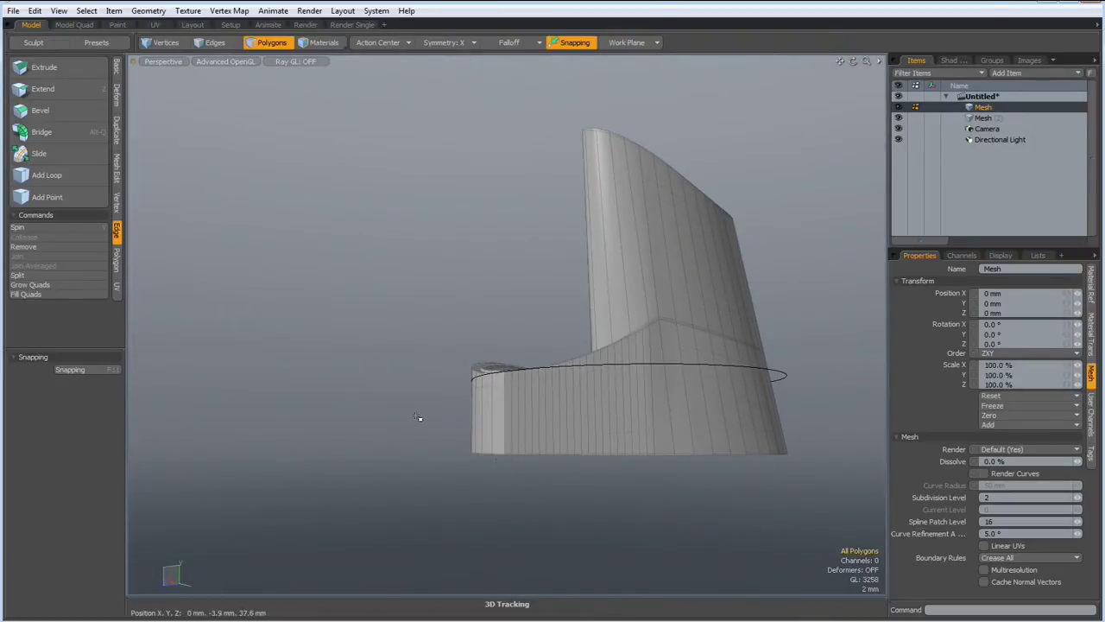
scroll(632, 445, "up", 5)
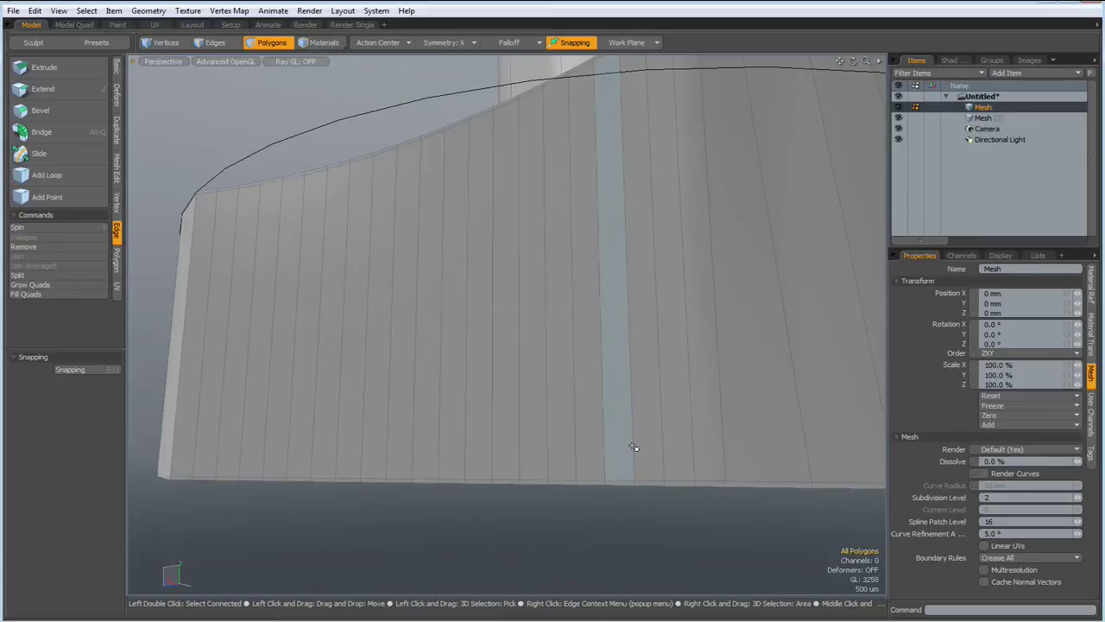
key("2")
double_click(595, 480)
key("Delete")
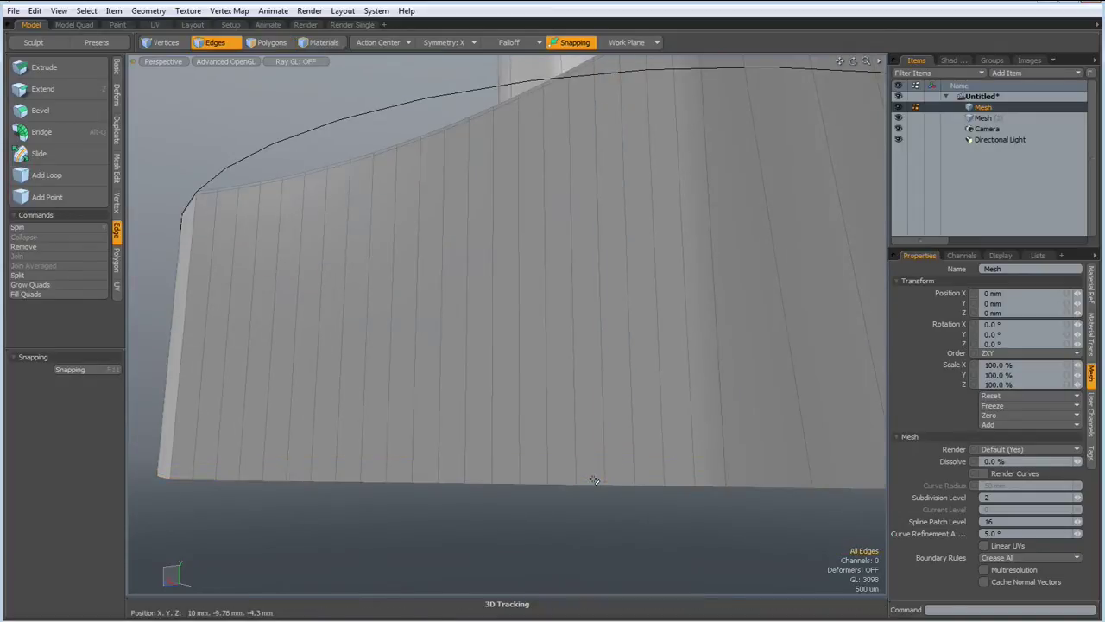
Select the ring of edges around the base's open bottom and move it straight up to make the base shorter
scroll(594, 480, "down", 5)
right_click_drag(370, 428, 862, 545)
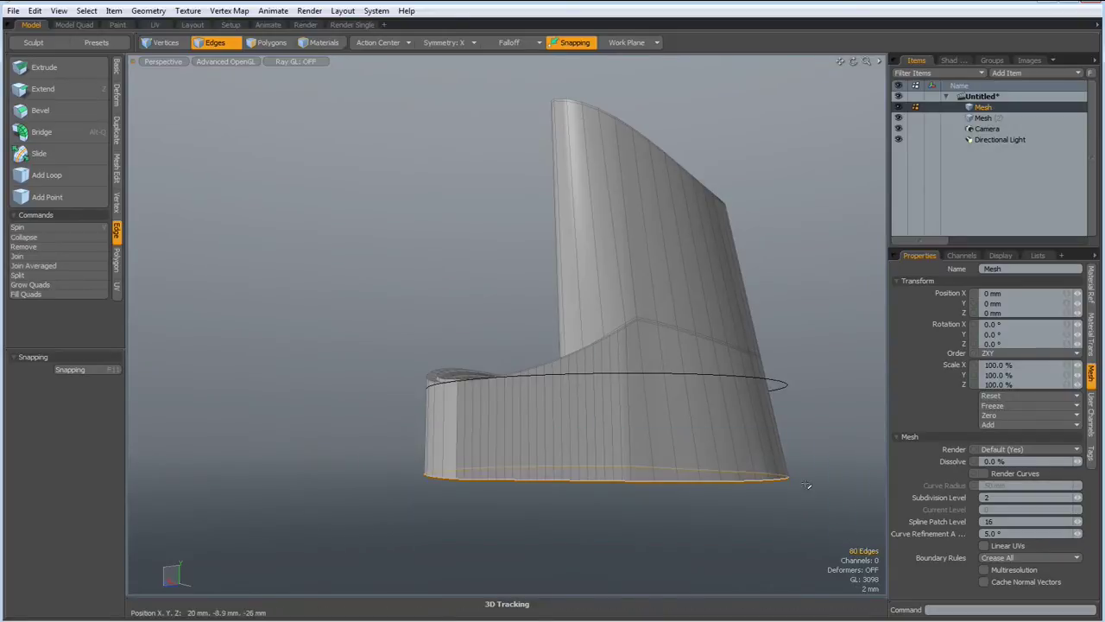
key("y")
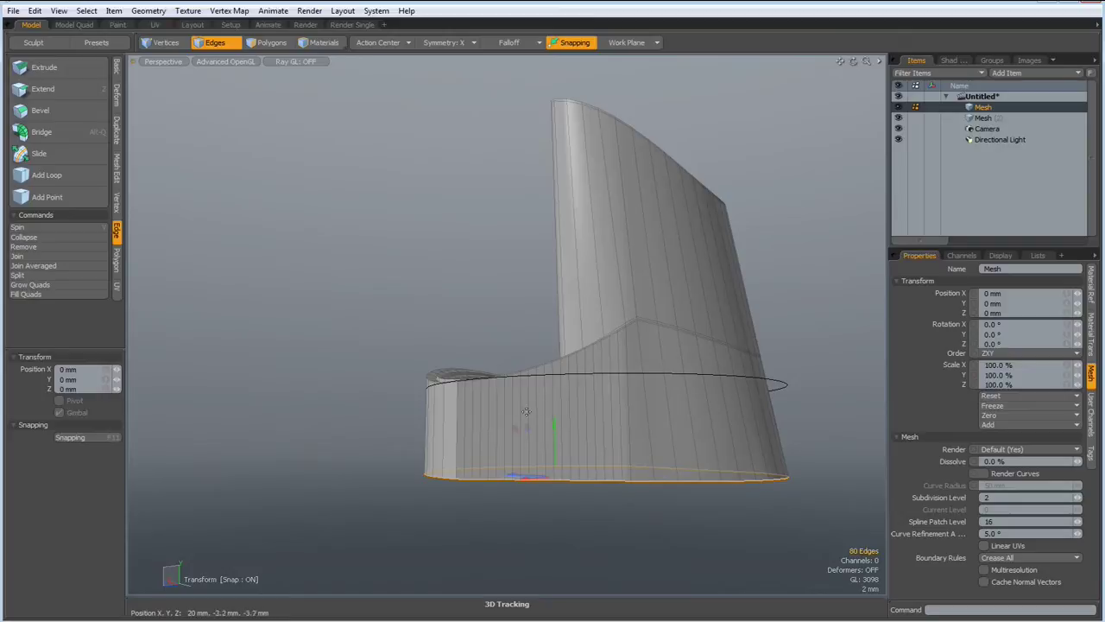
left_click_drag(555, 428, 554, 394)
key("q")
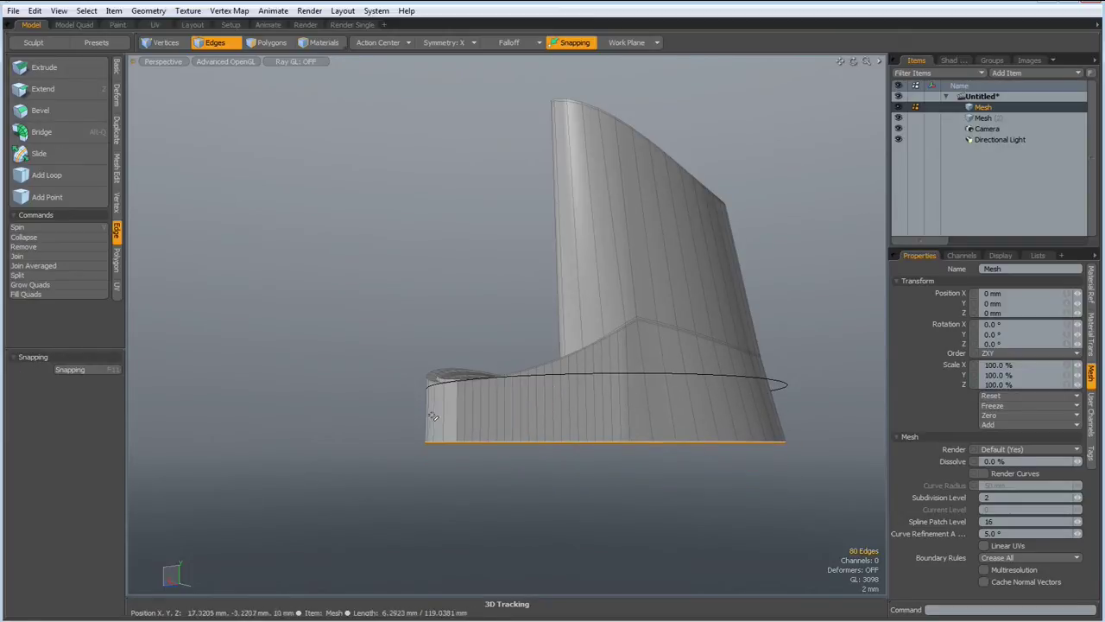
left_click_drag(321, 414, 454, 513, "alt")
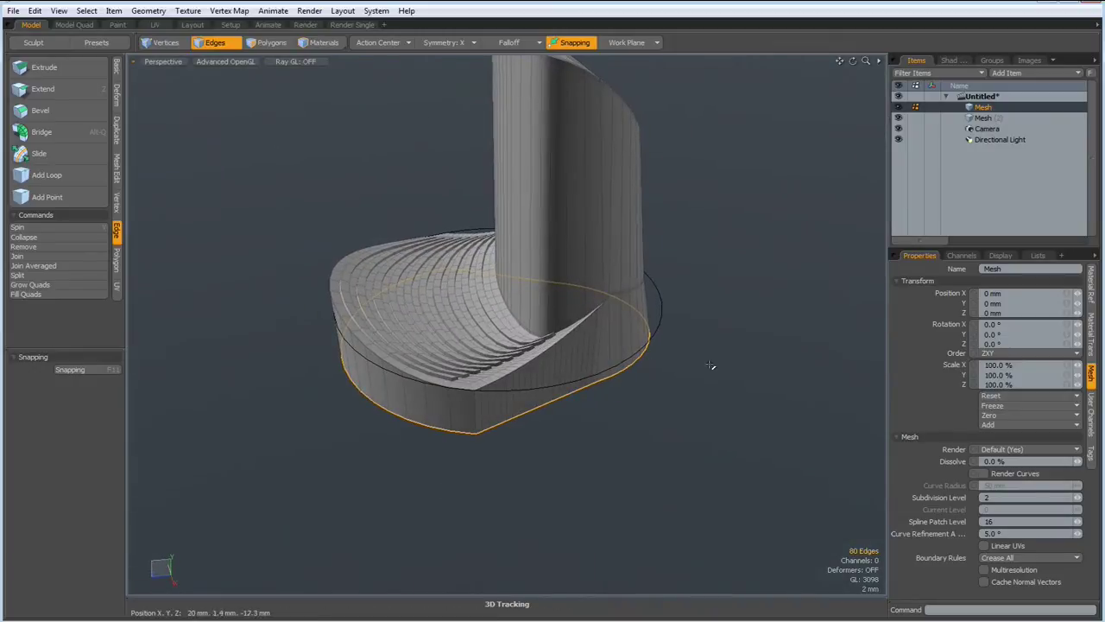
left_click_drag(624, 438, 768, 529, "alt+shift")
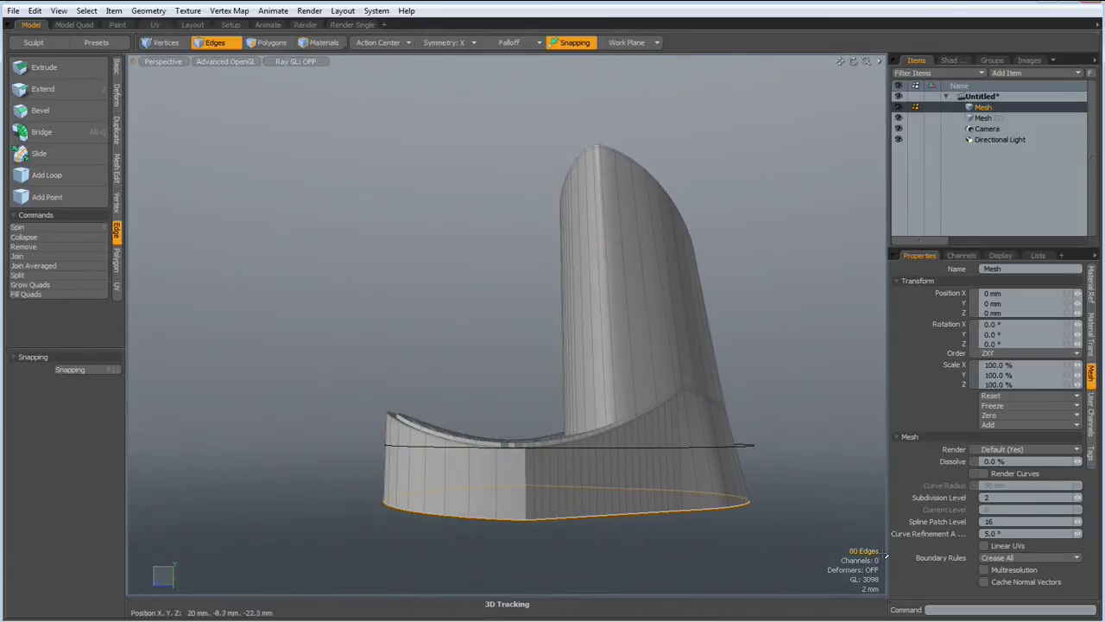
left_click_drag(674, 547, 622, 565, "alt")
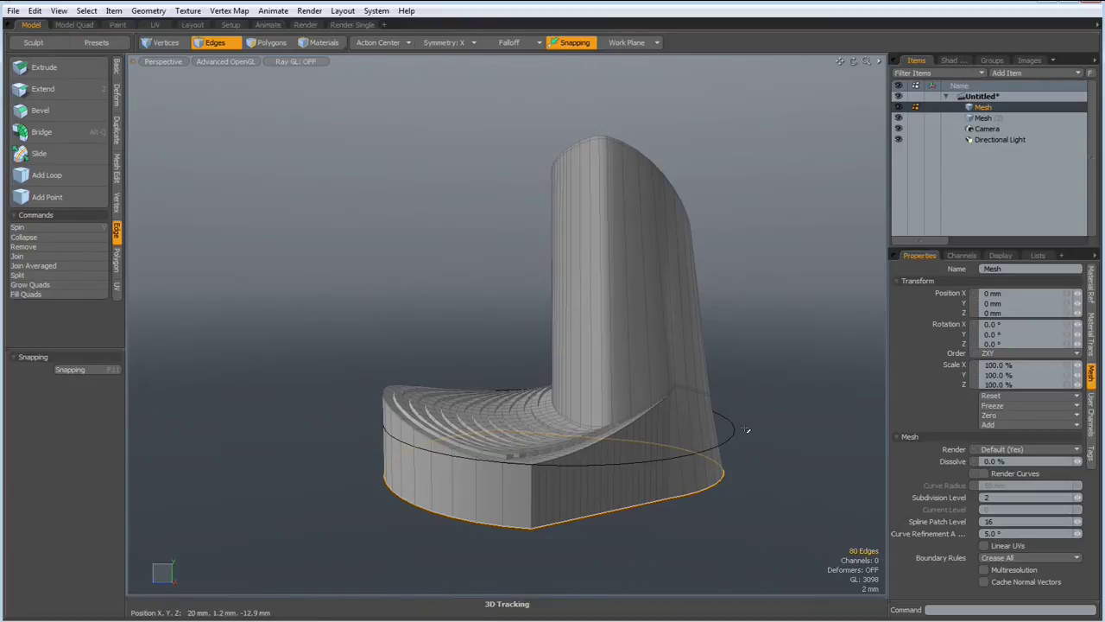
Delete the flat disc polygon in the Mesh (2) item
left_click(973, 116)
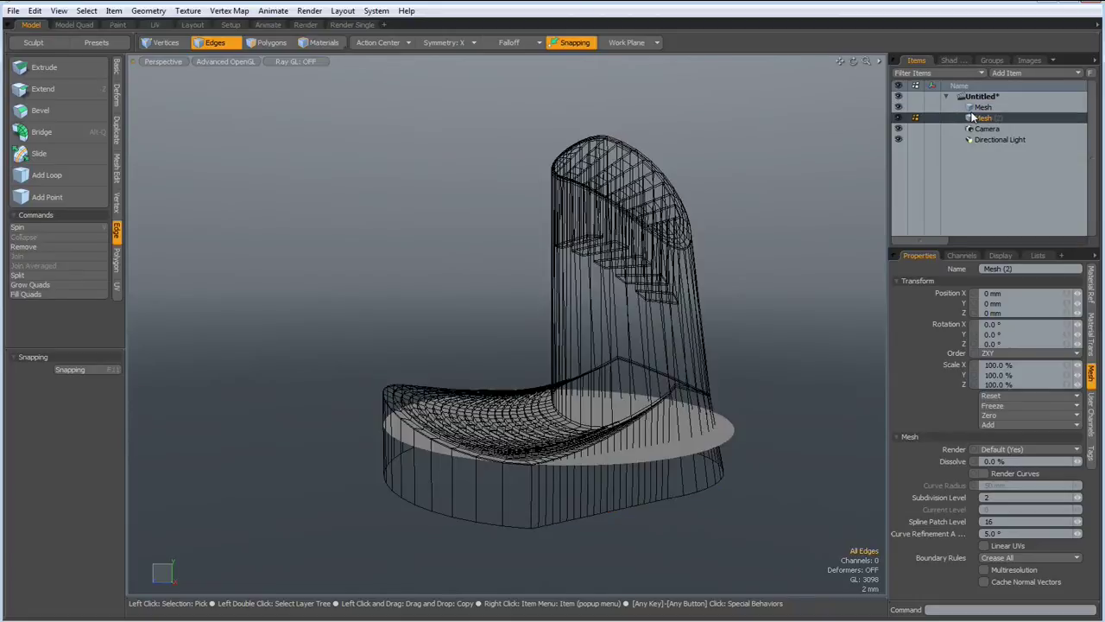
key("3")
left_click(663, 446)
key("Delete")
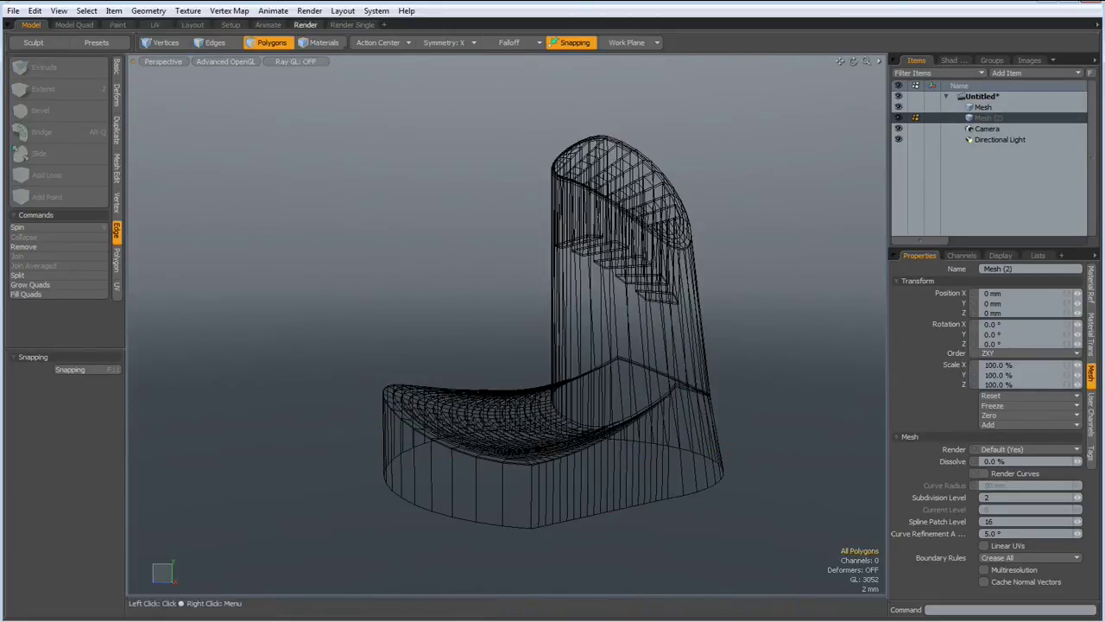
Draw a flat 160-sided cylinder disc along the Y axis in the Top view, with a radius of about 22 mm
left_click(117, 69)
left_click(72, 68)
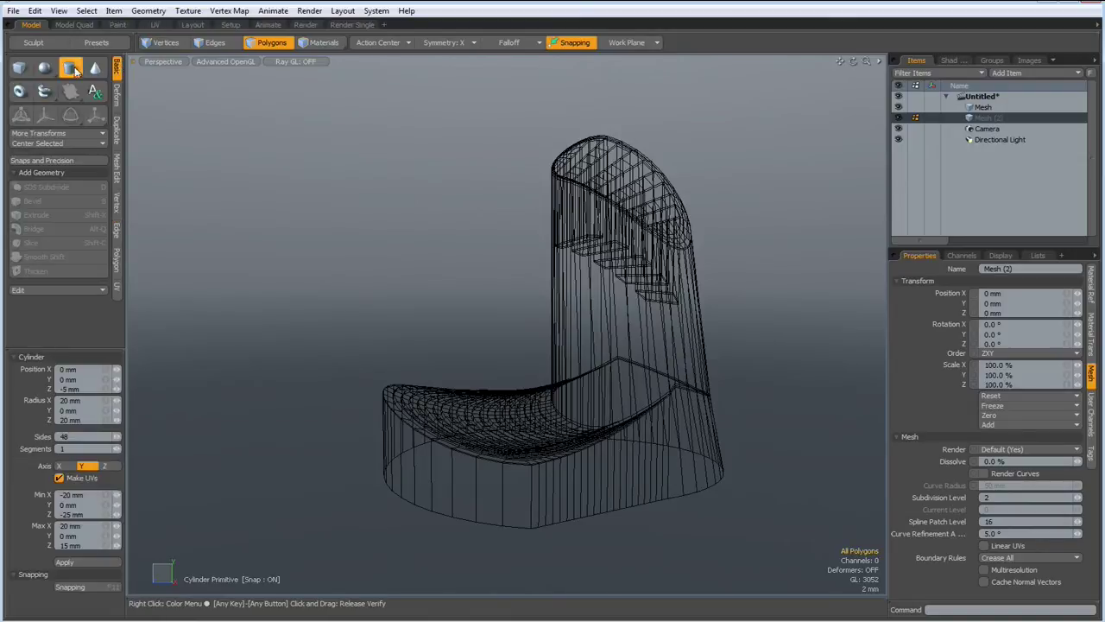
left_click(76, 436)
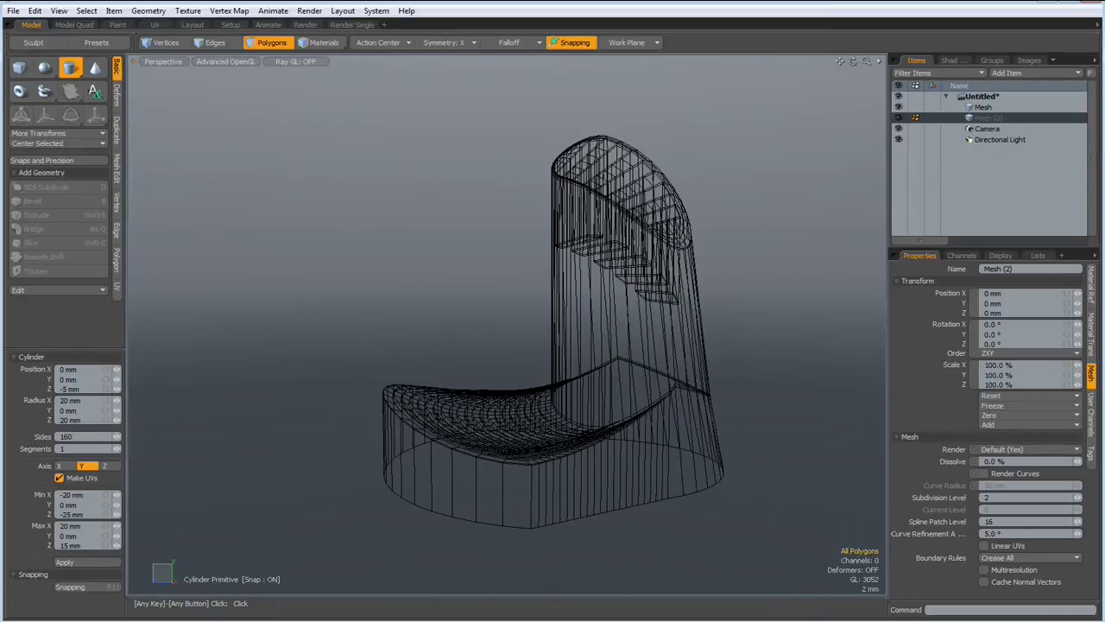
left_click_drag(357, 333, 496, 384, "alt")
key("KP_1")
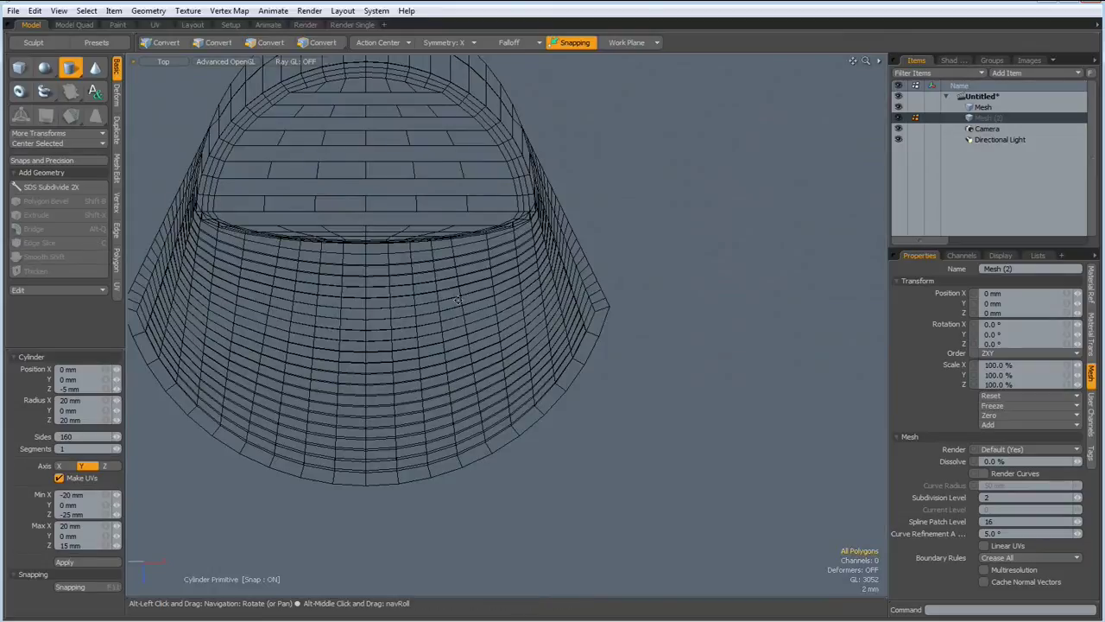
left_click_drag(455, 288, 701, 539, "alt")
scroll(588, 388, "down", 2)
scroll(584, 387, "up", 1)
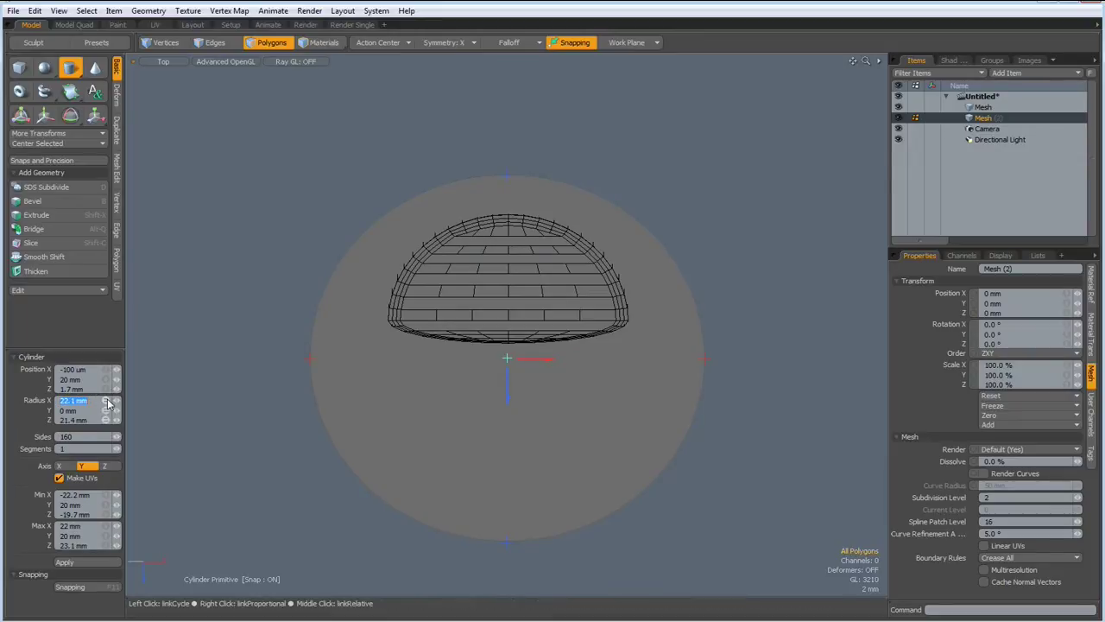
Set the cylinder's radius to 21 mm and its position to 0 mm on all three axes, and finish it in the Perspective view
left_click(106, 400)
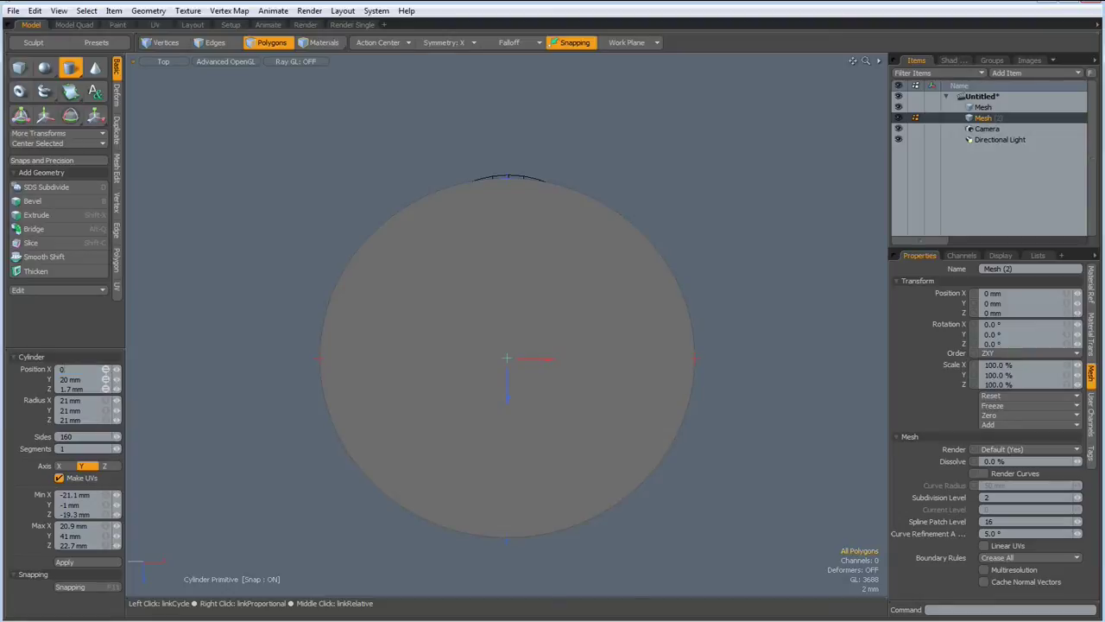
key("Return")
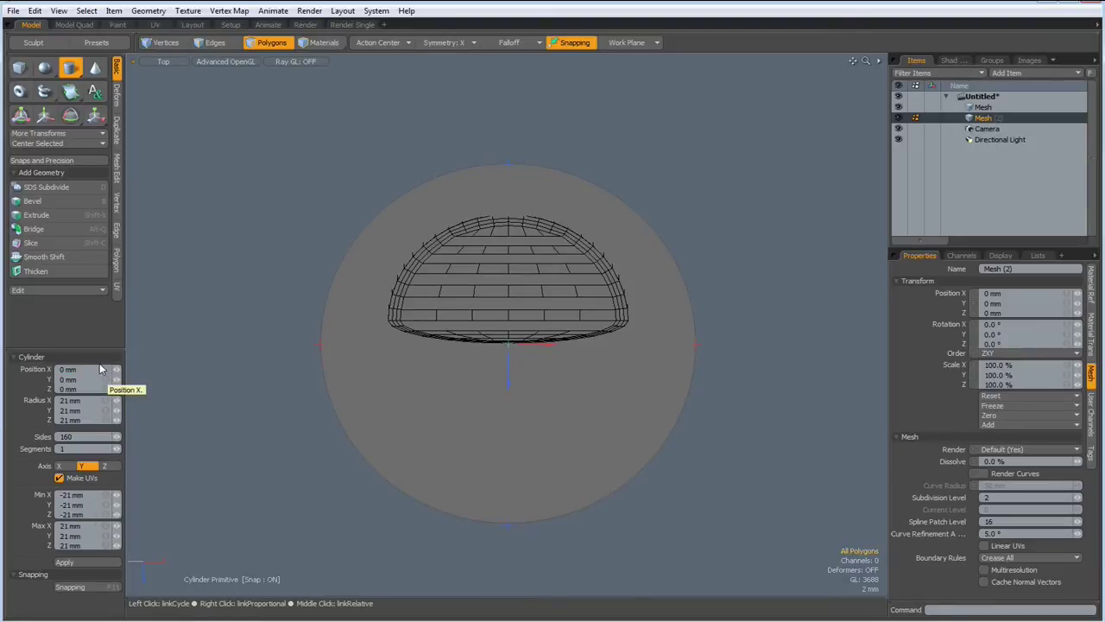
key("ctrl+space")
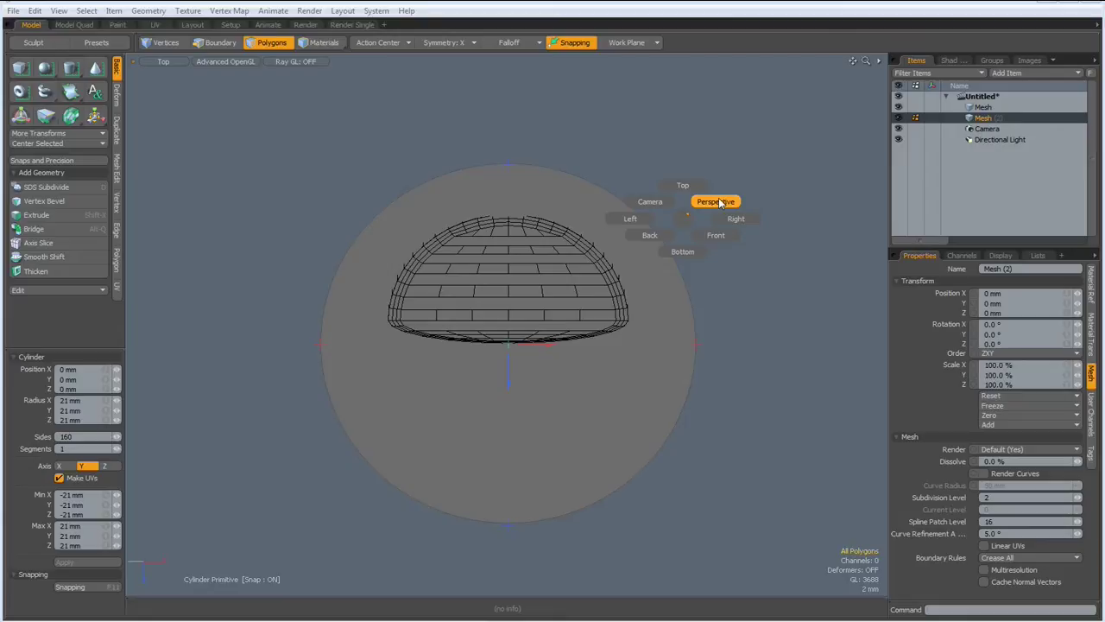
left_click(717, 202)
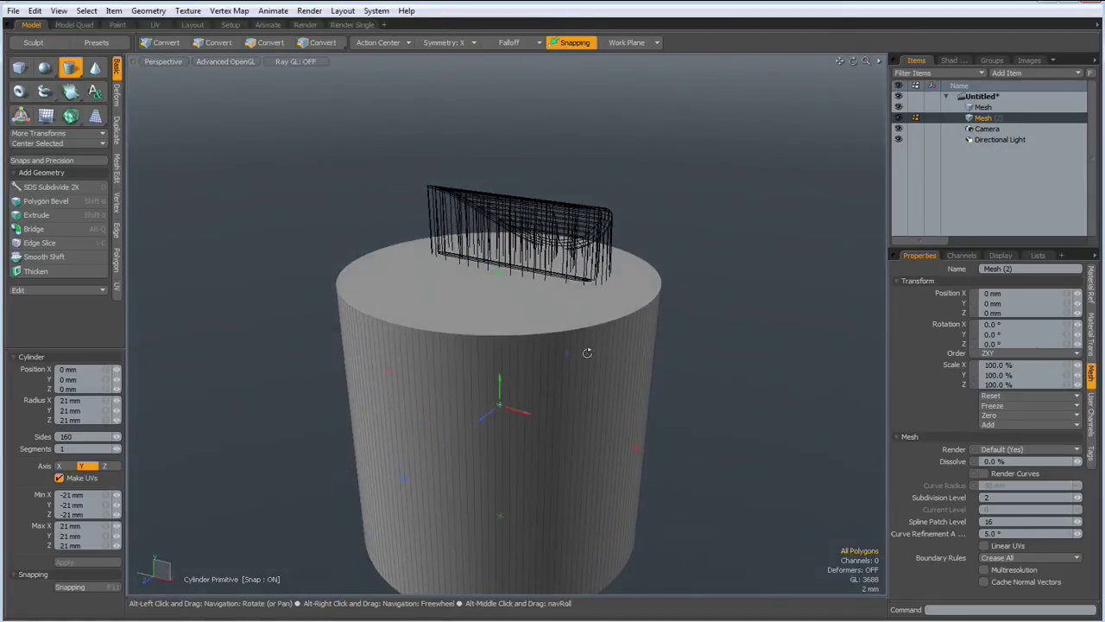
key("space")
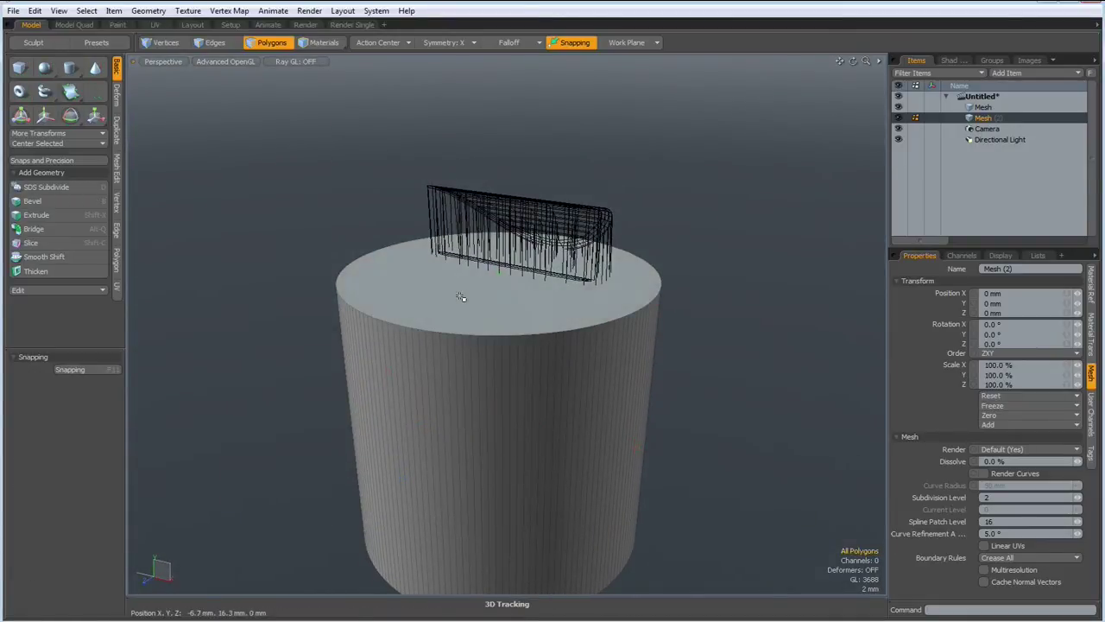
Delete the cylinder's top and bottom cap polygons
left_click(459, 295)
left_click_drag(544, 428, 556, 321, "alt")
left_click(515, 469, "shift")
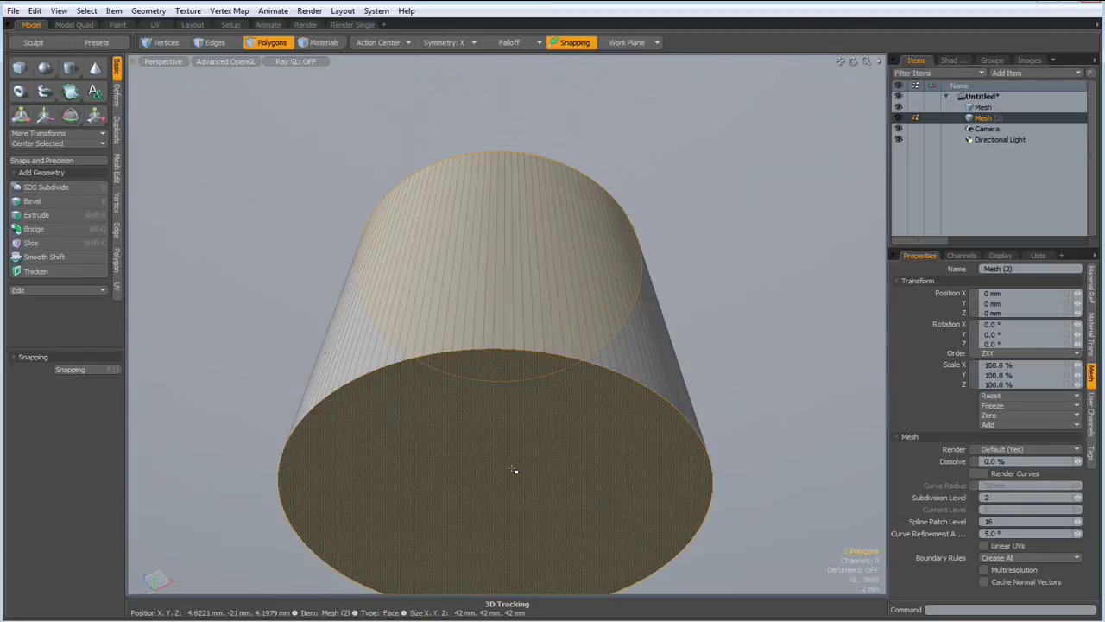
key("Delete")
Scale the open cylinder to 23% in Y and move it down 7.4 mm around the lower part of the base
left_click_drag(513, 470, 486, 445, "alt")
key("y")
left_click(476, 395)
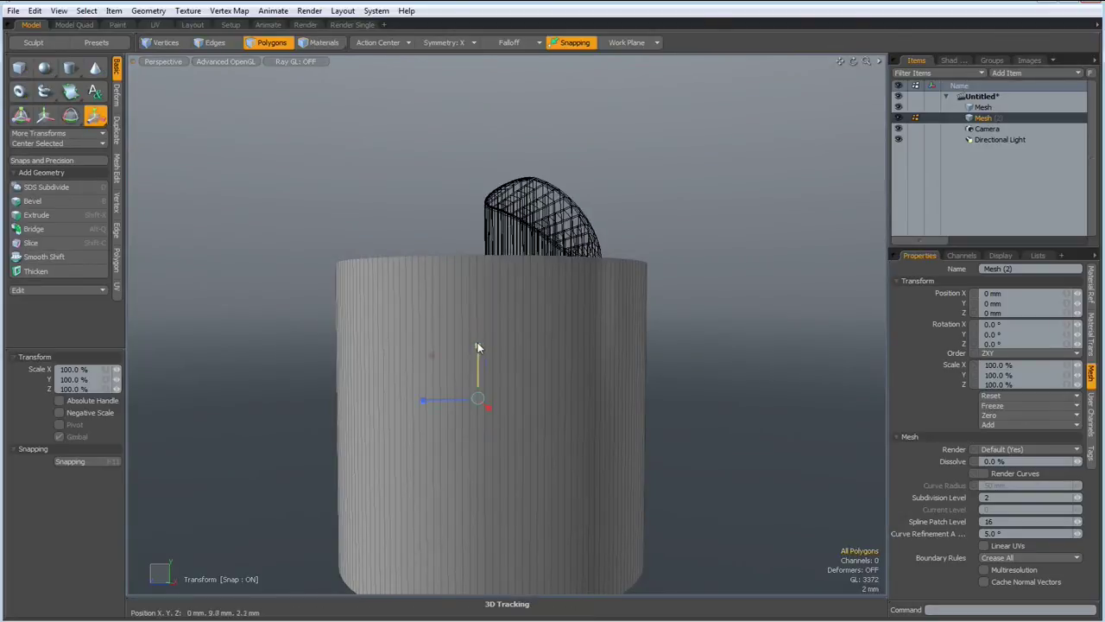
left_click_drag(478, 347, 478, 389)
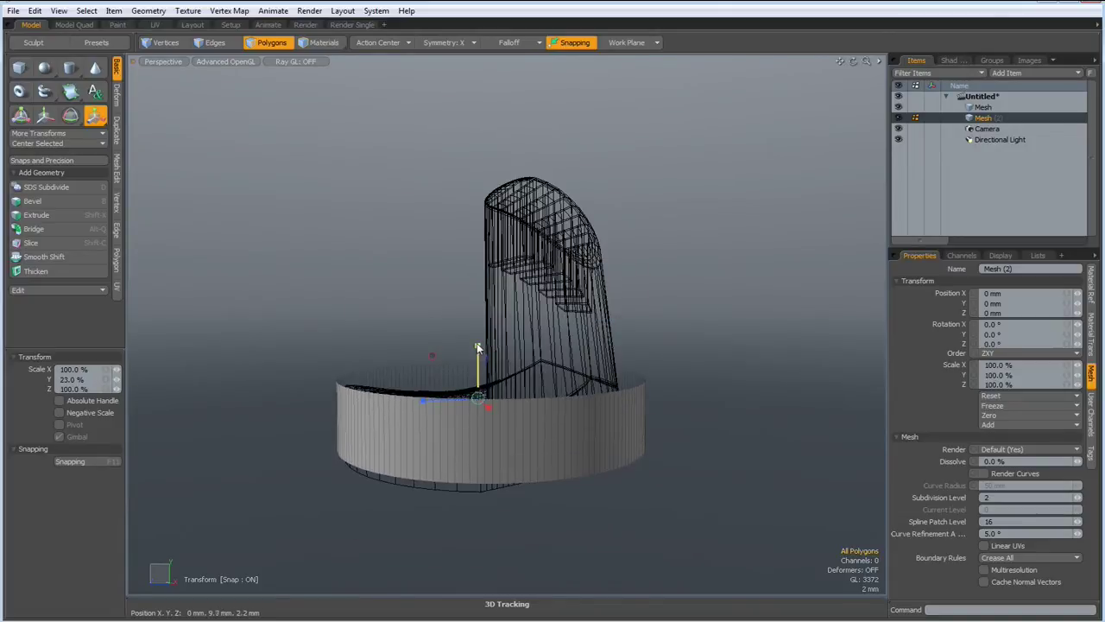
key("w")
left_click_drag(478, 348, 484, 467)
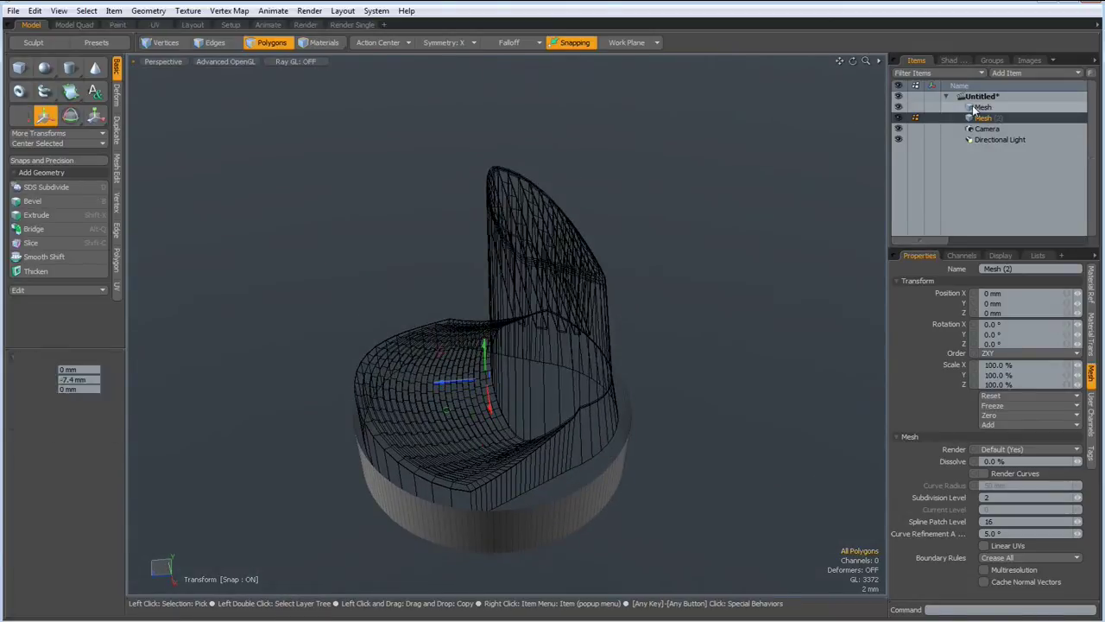
Make the base and column mesh active and set the snapping constraint mode to Background
left_click(974, 107)
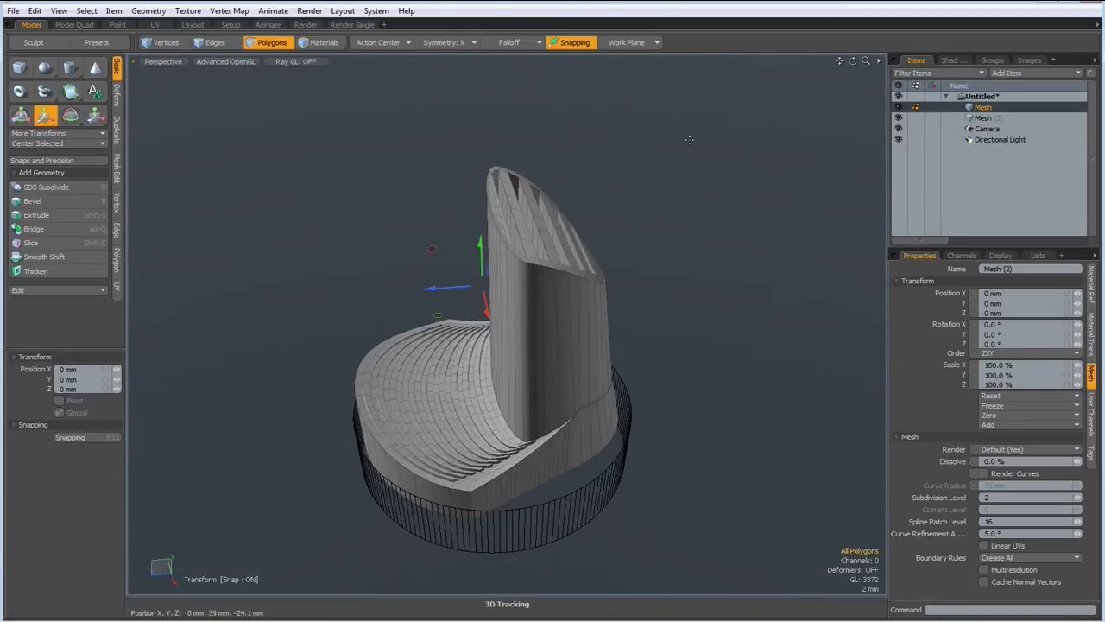
key("F11")
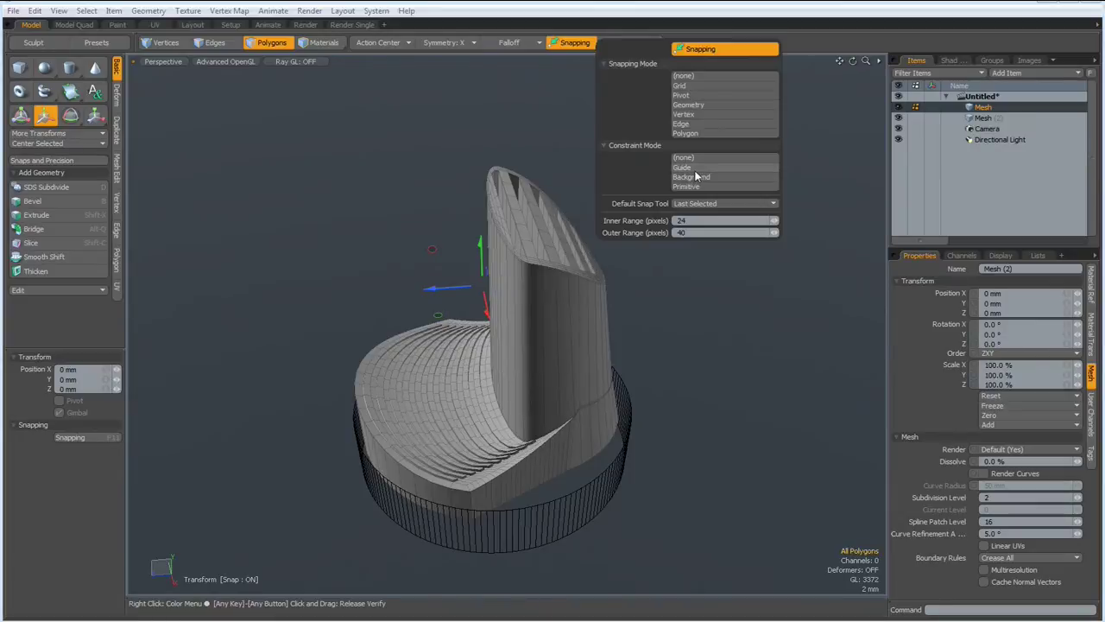
left_click(697, 178)
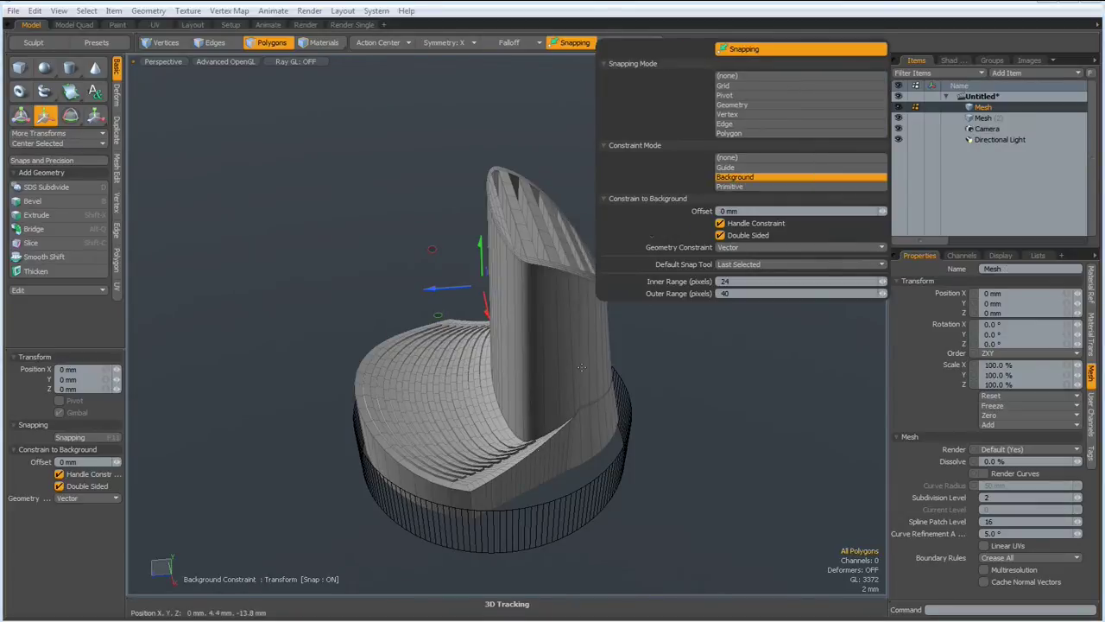
Select the base's bottom edge loop, extend it, and try scaling the new edges to 111%
scroll(514, 457, "up", 3)
left_click_drag(514, 457, 469, 428, "alt")
scroll(471, 420, "up", 3)
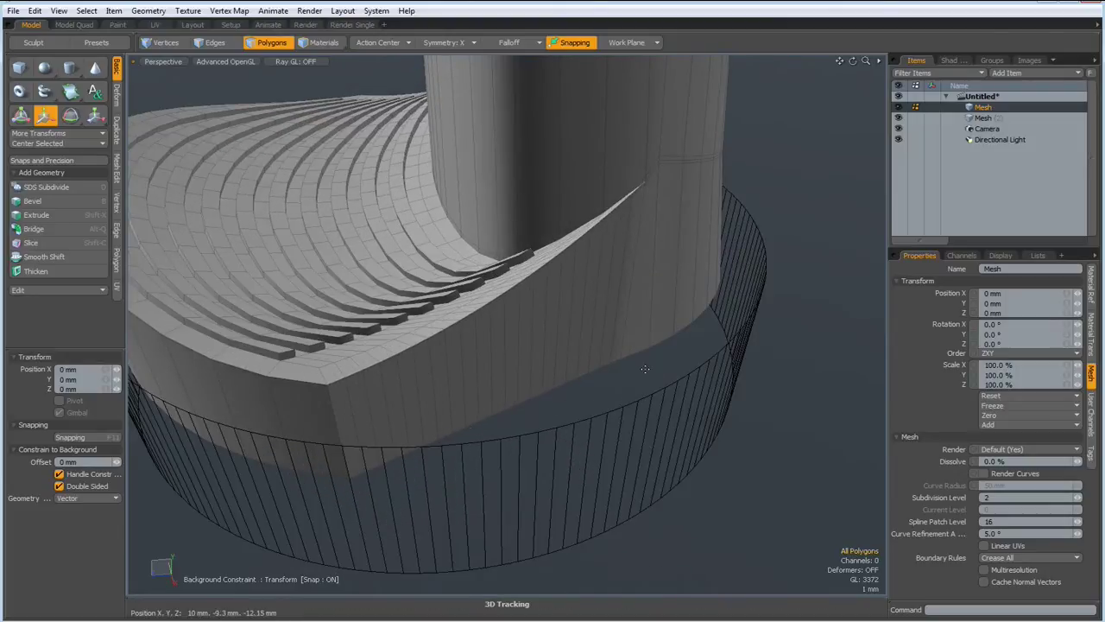
key("2")
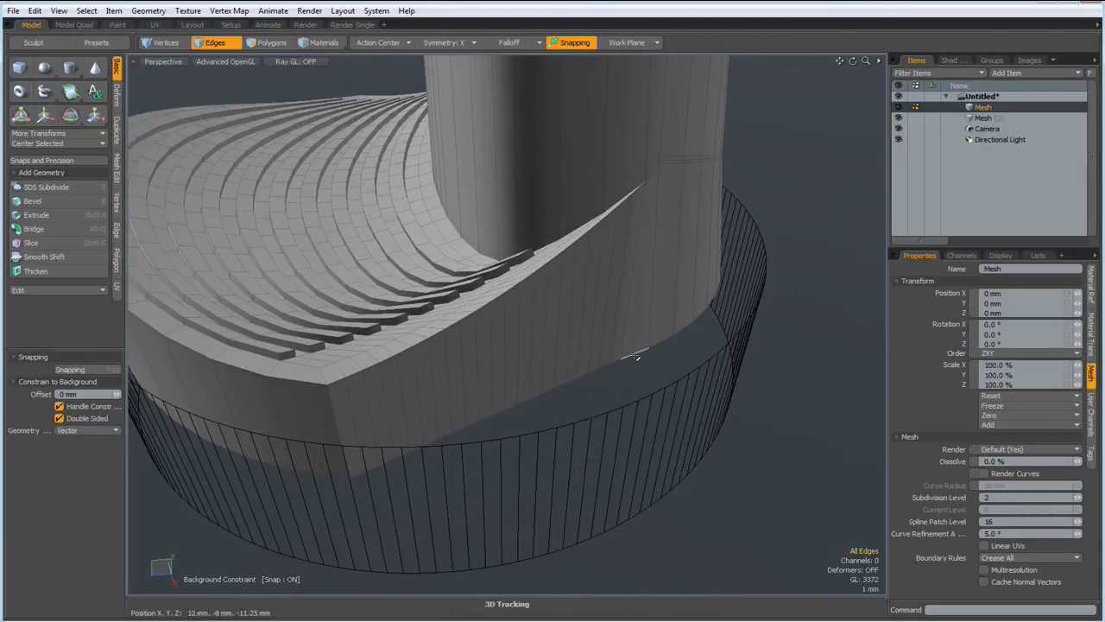
double_click(635, 357)
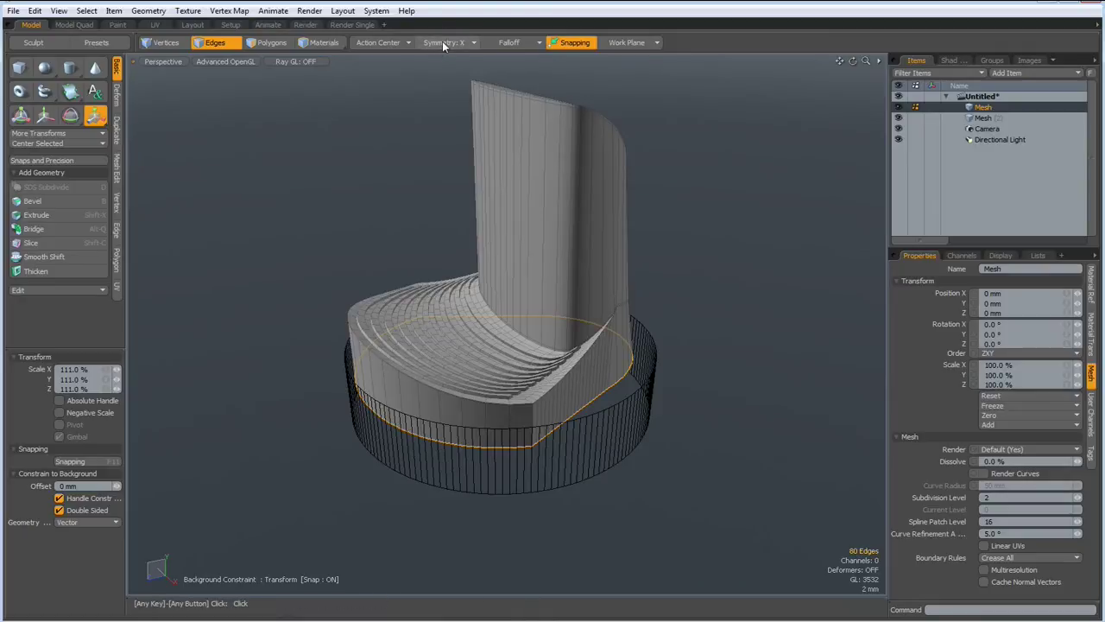
Turn symmetry off, extend the base's bottom edge loop and scale the new edges to 168% onto the background cylinder
left_click(443, 43)
left_click(443, 32)
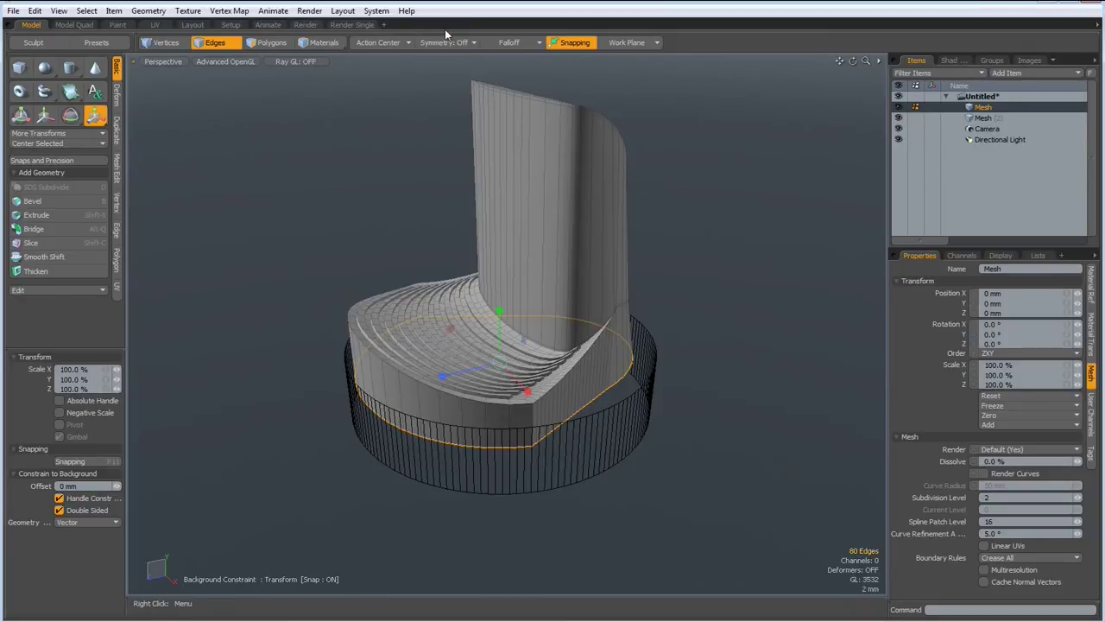
scroll(578, 391, "up", 2)
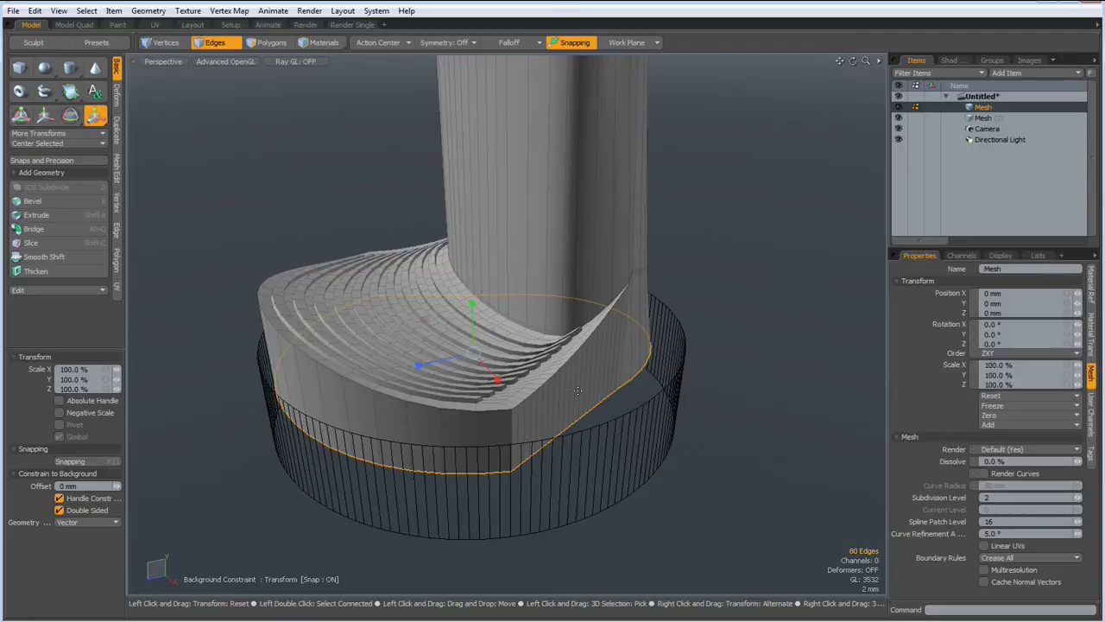
key("shift+x")
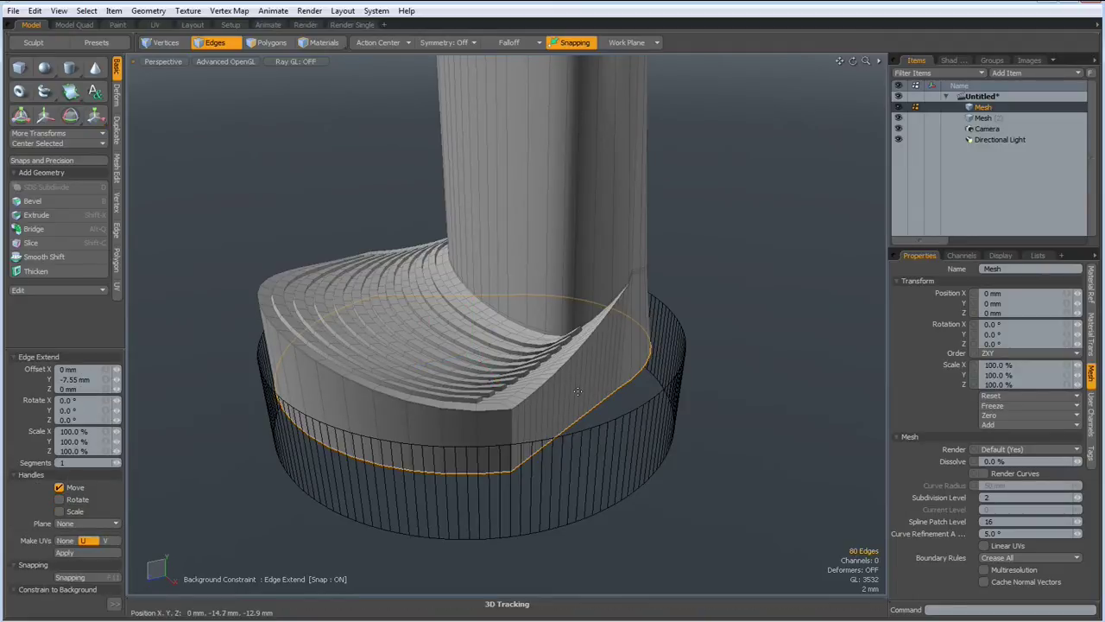
left_click(577, 390)
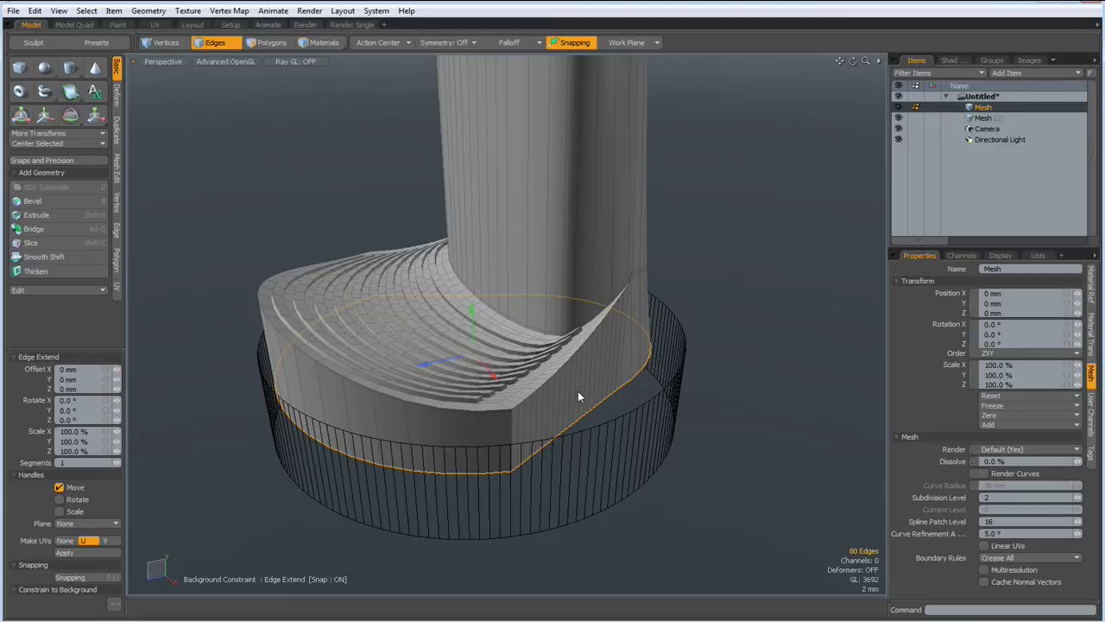
key("y")
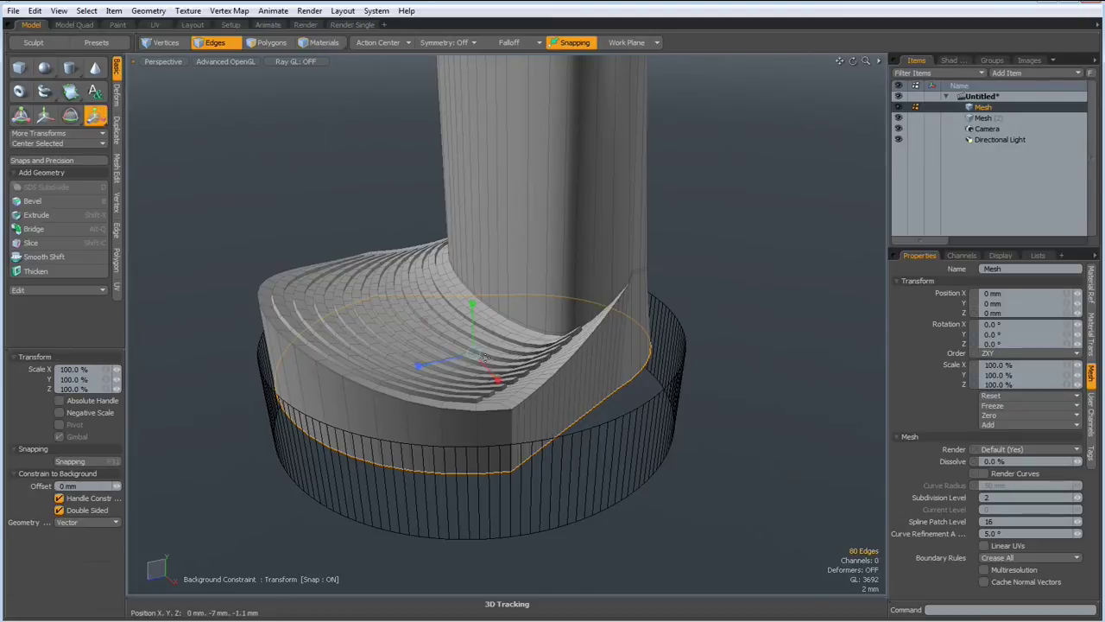
left_click_drag(476, 354, 562, 354)
scroll(796, 228, "up", 3)
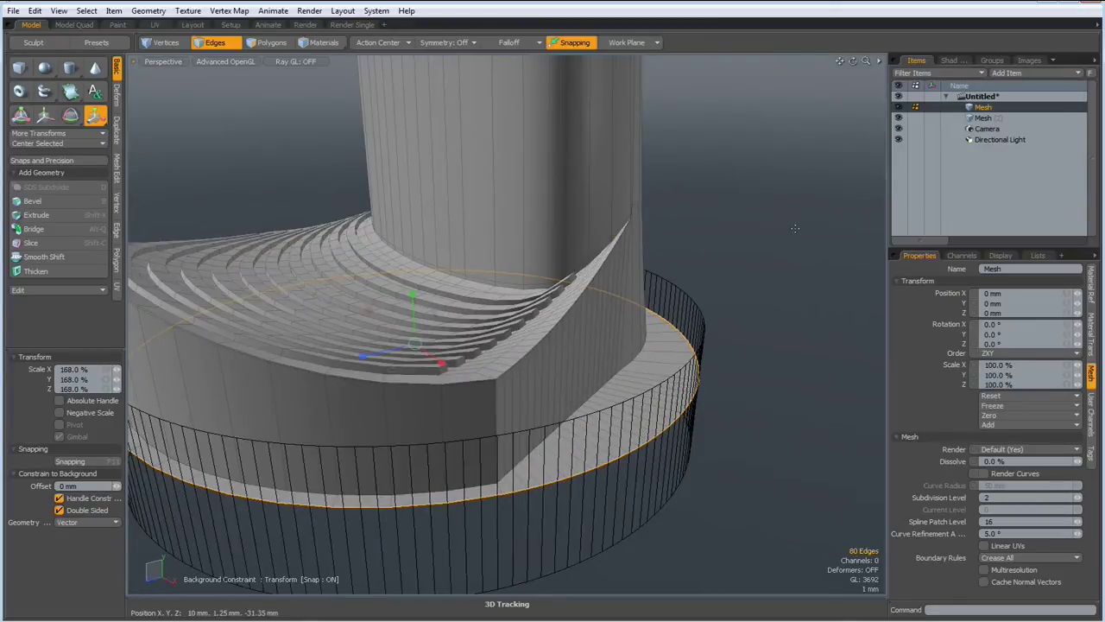
key("space")
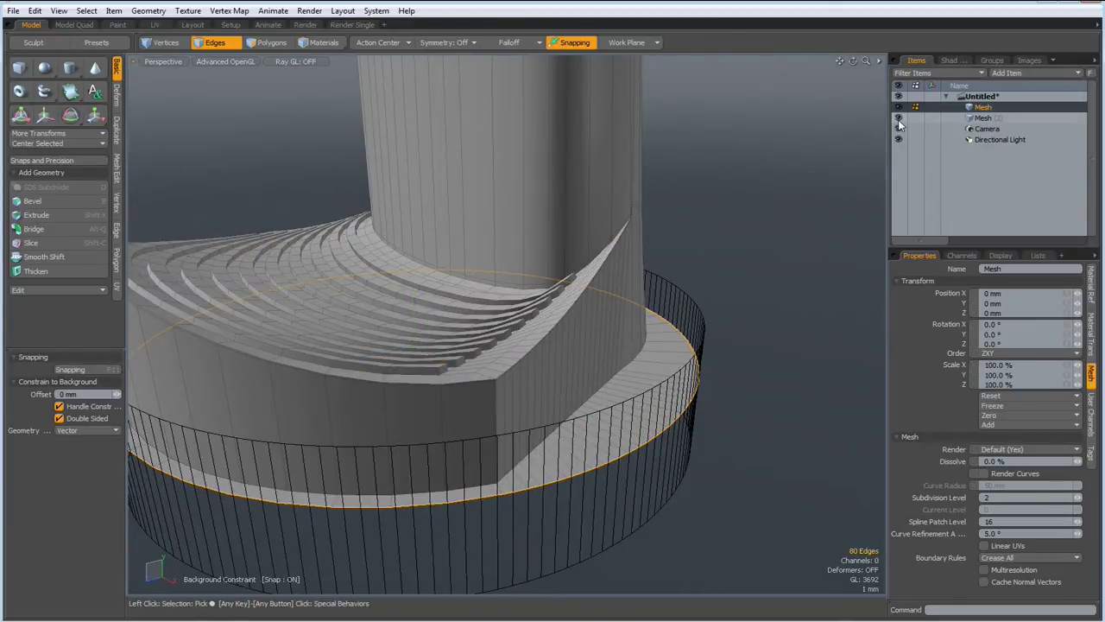
Hide the background cylinder mesh and extend the ledge's outer edge loop upward by about 1.15 mm
left_click(899, 119)
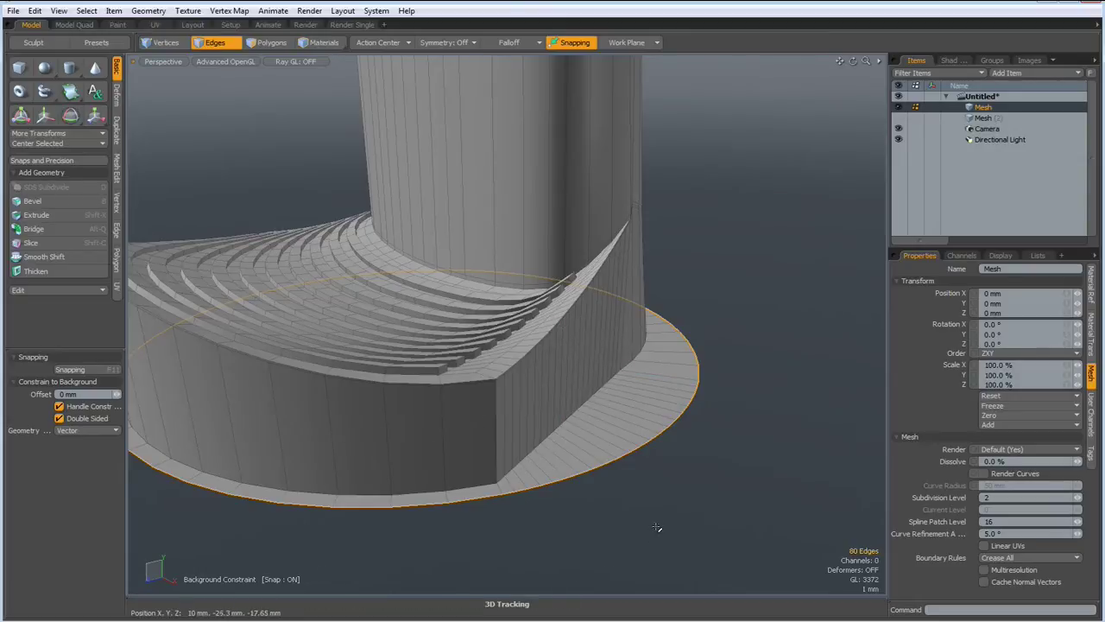
key("shift+x")
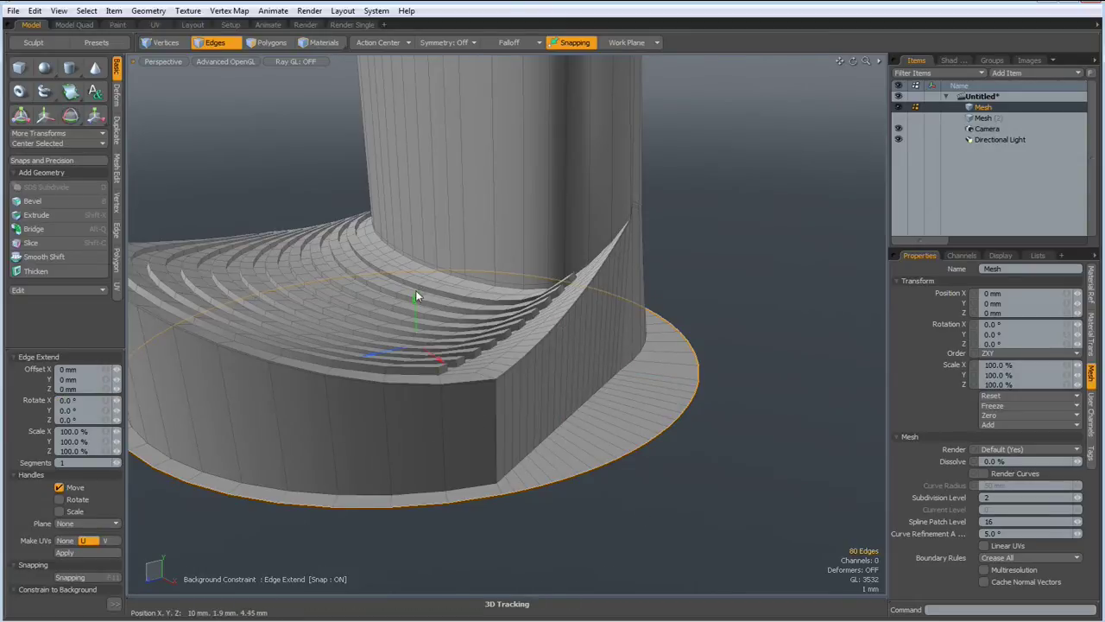
left_click_drag(415, 302, 414, 287)
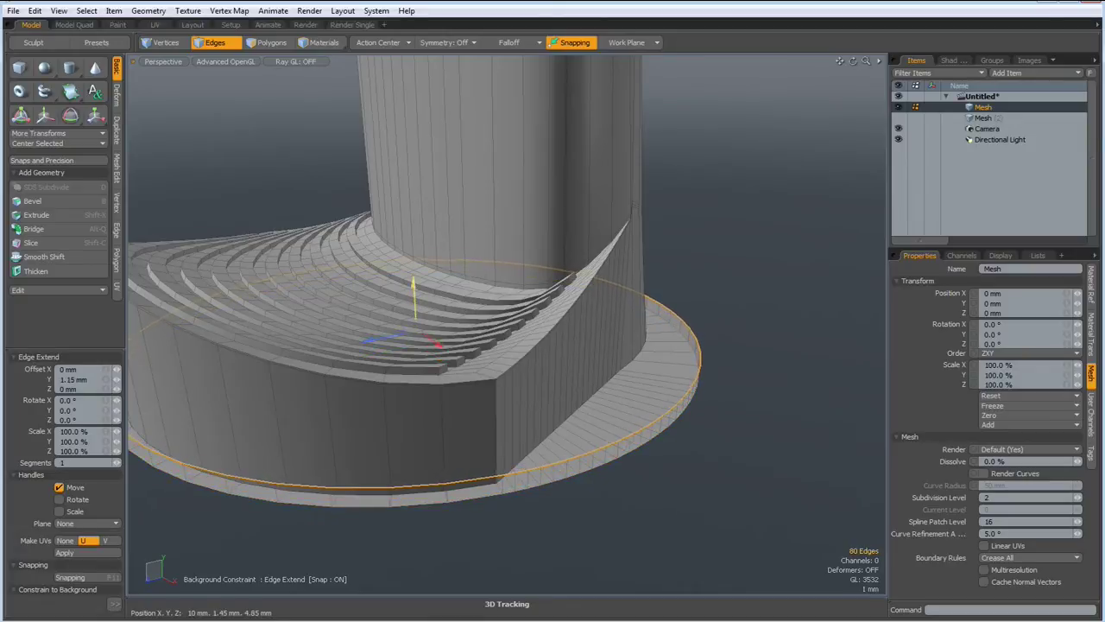
Extend the raised rim's edge loop outward by scaling the new edges to about 109.5%
left_click(750, 349, "shift")
key("y")
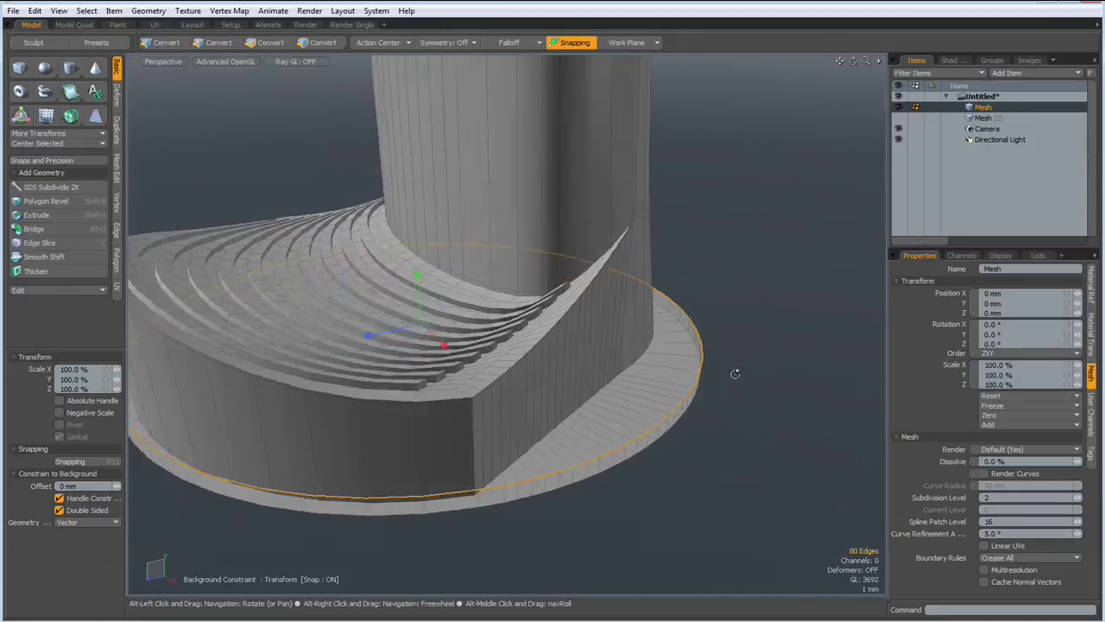
left_click_drag(695, 381, 559, 301, "alt")
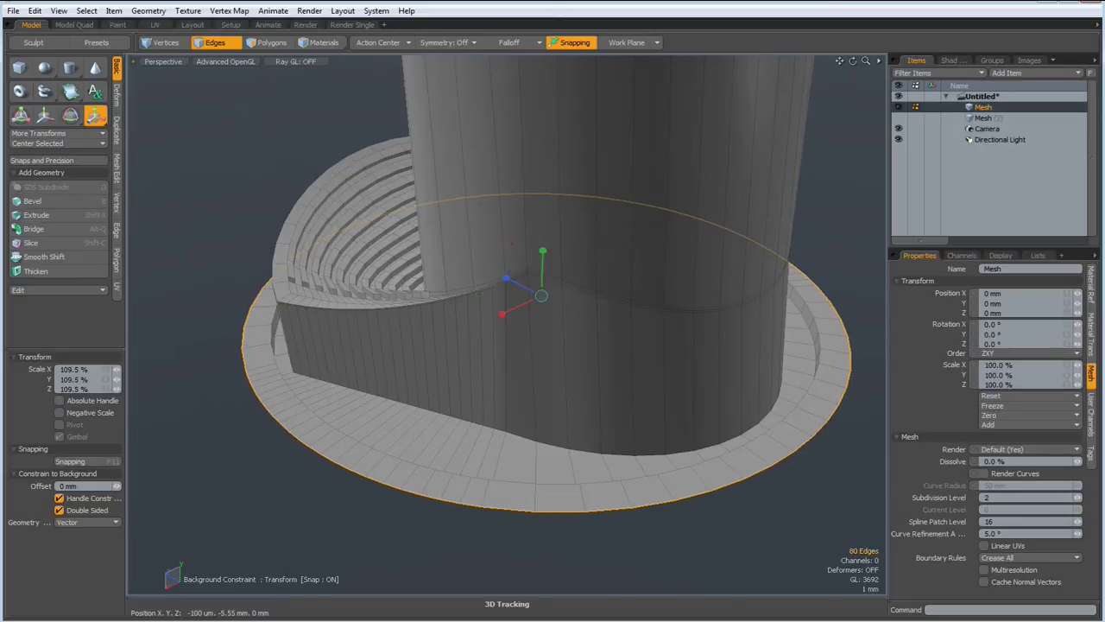
key("space")
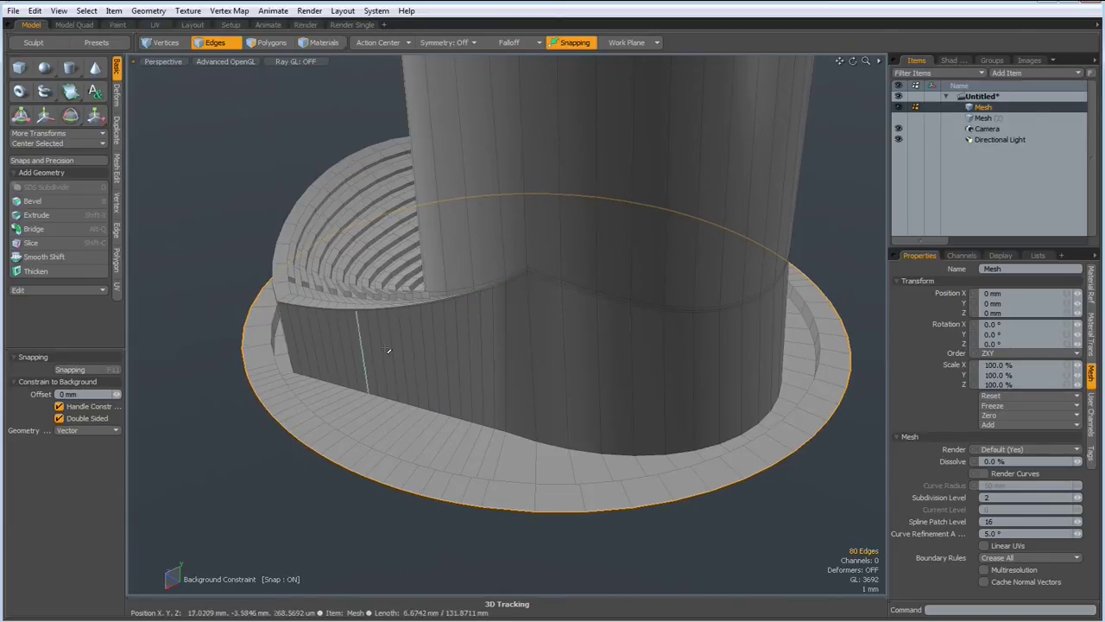
Extend the rim's outer edge loop down about 1.75 mm, and continue it down in two more segments as a cylindrical skirt
key("z")
left_click_drag(196, 362, 229, 383, "alt")
left_click_drag(521, 291, 521, 311)
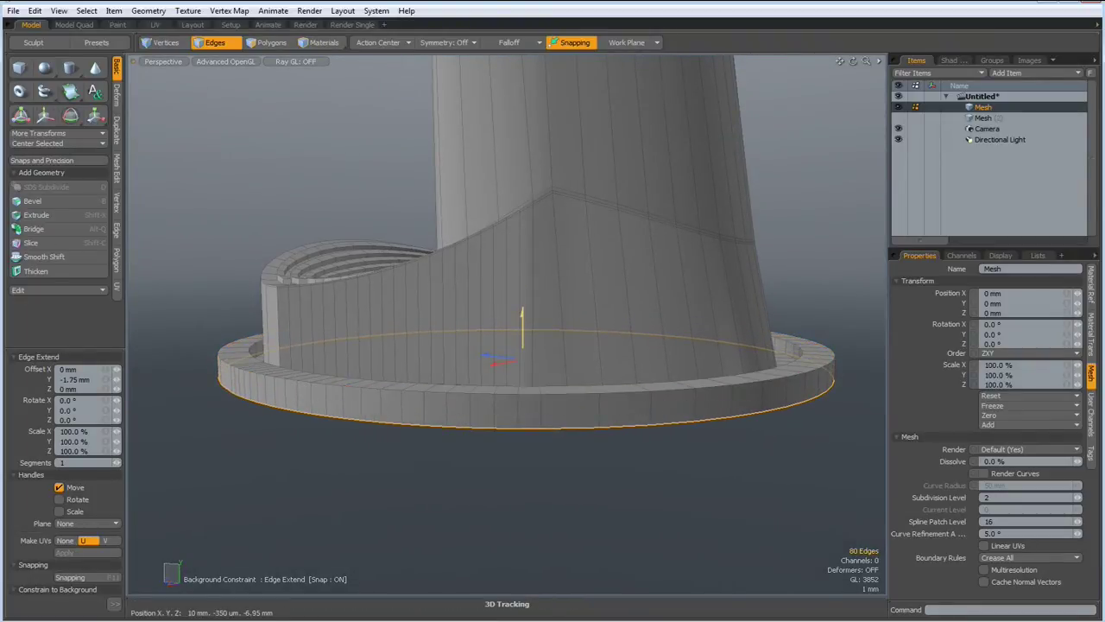
left_click(426, 469, "shift")
left_click_drag(521, 312, 523, 387)
left_click(548, 341)
scroll(523, 387, "down", 4)
left_click(513, 511, "shift")
left_click_drag(522, 363, 521, 397)
Scale the skirt's bottom edge loop outward, and slightly widen the edge loop above it to form a curved flare
key("y")
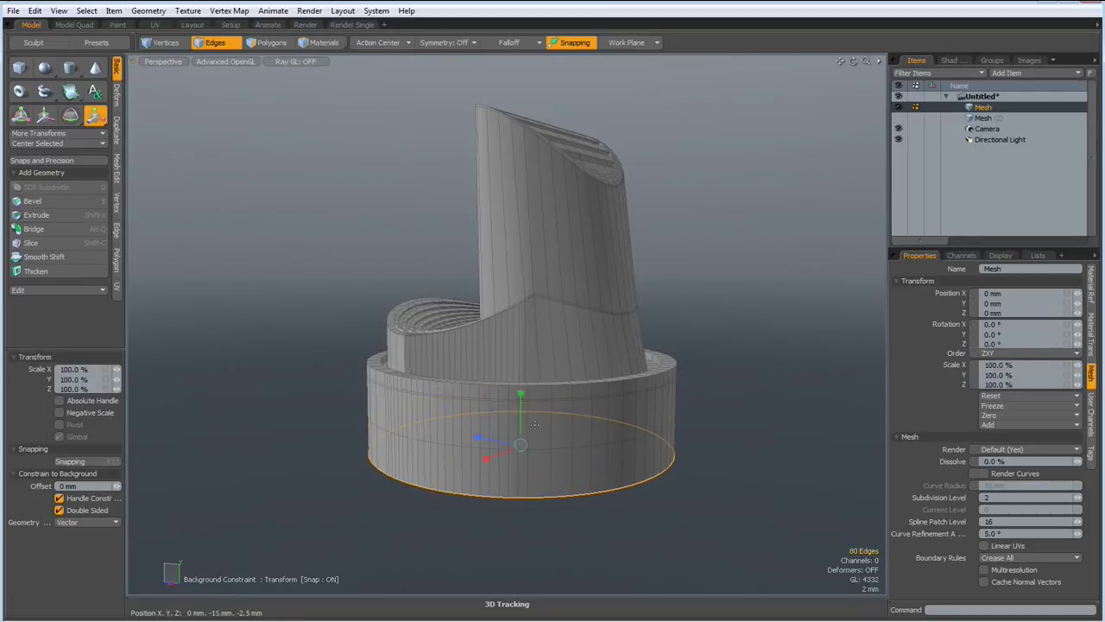
left_click_drag(527, 447, 534, 444)
key("space")
double_click(546, 448)
key("y")
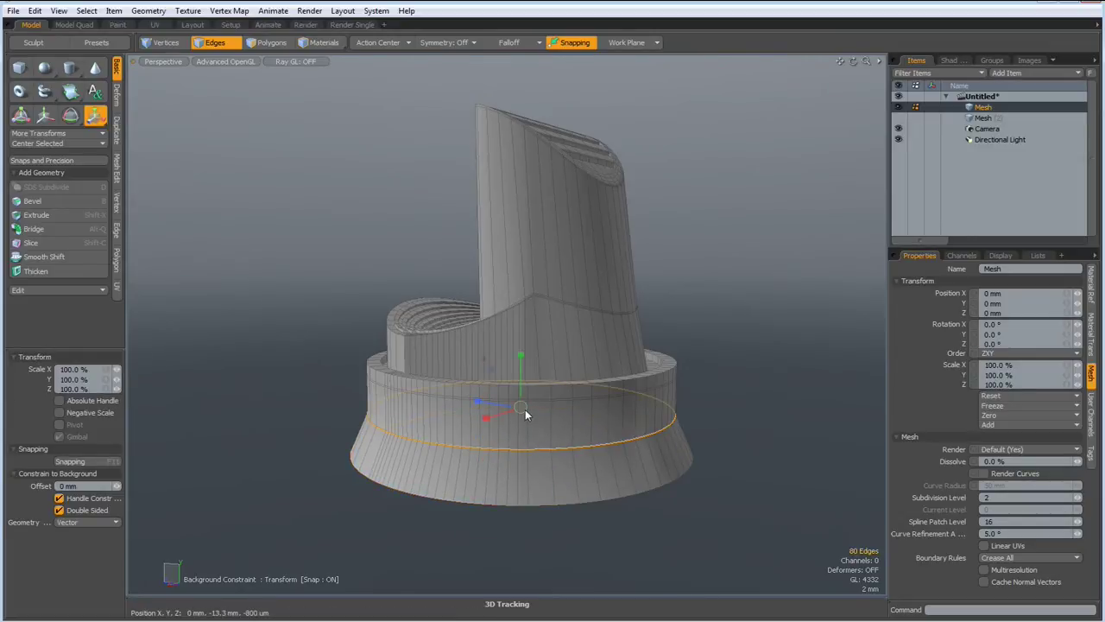
left_click_drag(520, 407, 530, 406)
key("space")
left_click(757, 320)
Bevel the edge loop where the base wall meets the flat ledge by about 104 um in Inset mode
left_click_drag(735, 257, 688, 279, "alt")
scroll(508, 380, "up", 4)
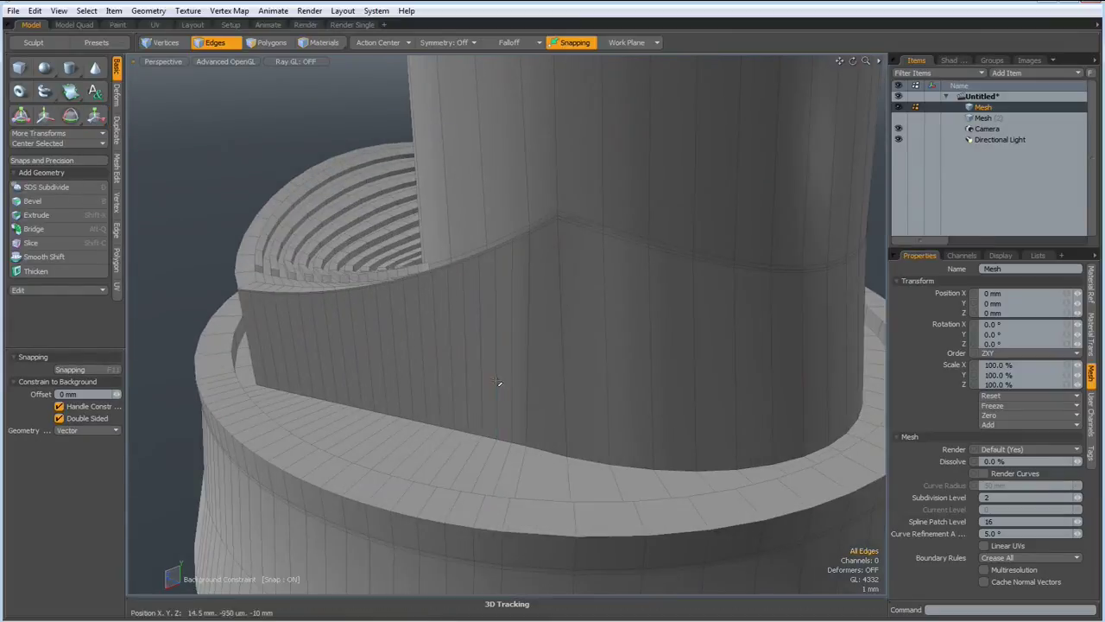
left_click_drag(465, 397, 426, 403, "alt")
scroll(576, 471, "up", 3)
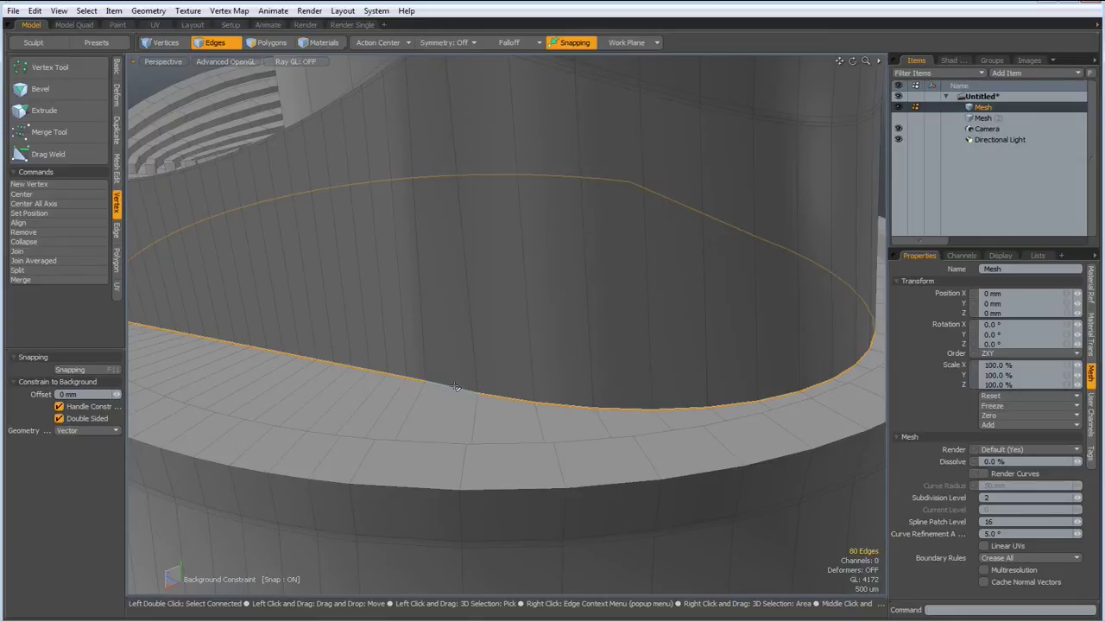
scroll(455, 387, "up", 3)
left_click_drag(457, 388, 389, 394, "alt")
key("b")
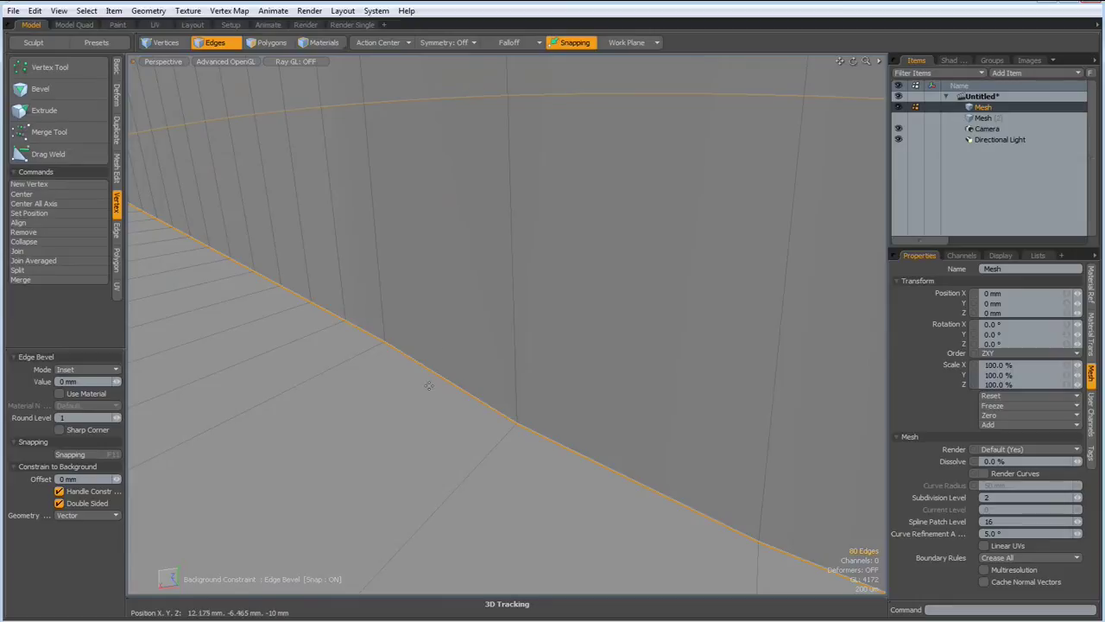
left_click_drag(389, 395, 397, 394)
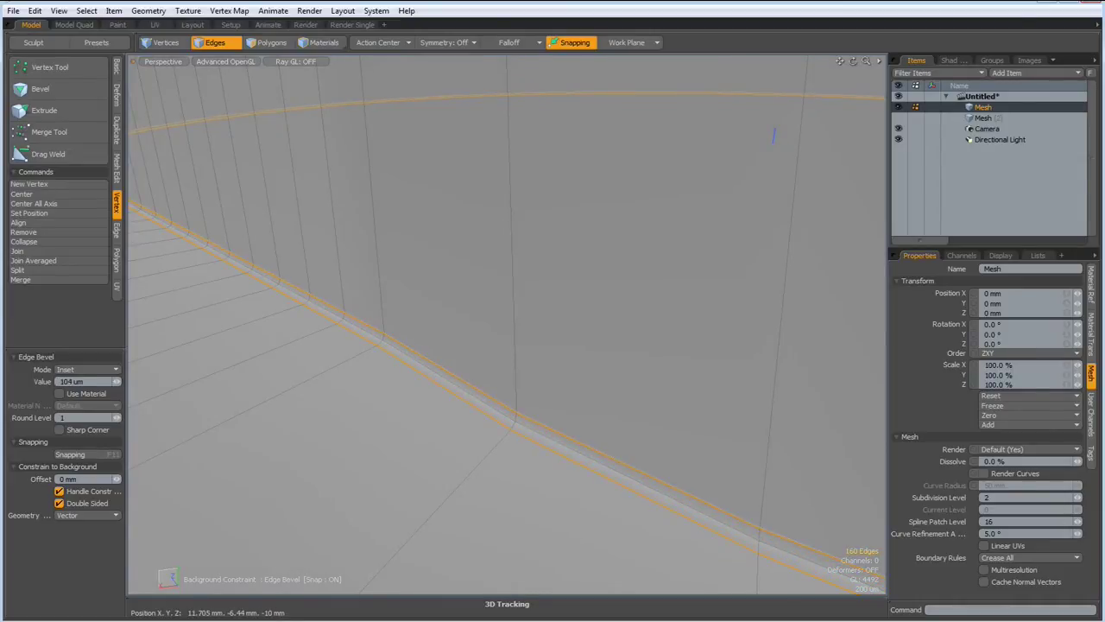
Bevel the edge loop where the ledge meets the rim's inner wall
scroll(452, 377, "down", 3)
left_click_drag(358, 377, 247, 362, "alt")
scroll(357, 365, "up", 5)
key("space")
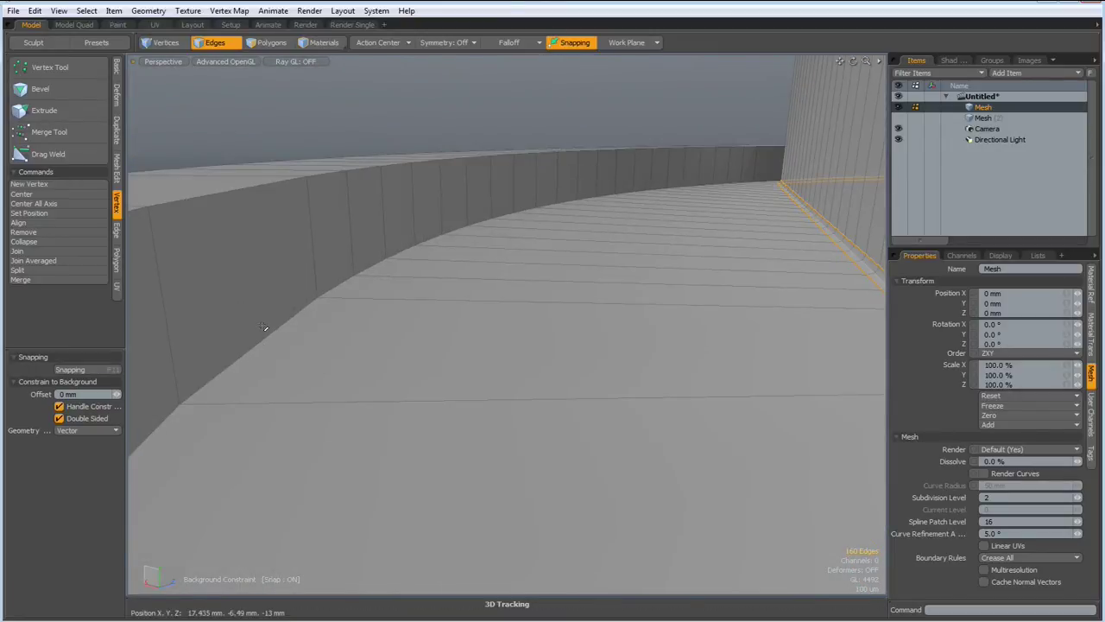
left_click(266, 337)
left_click(266, 335)
double_click(265, 336)
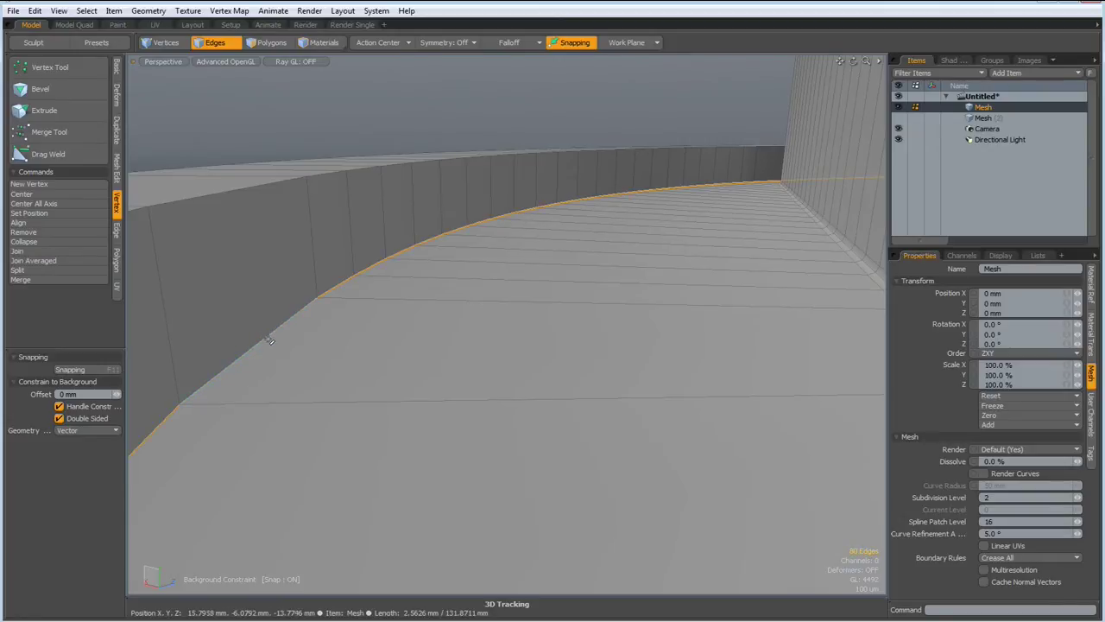
key("b")
left_click_drag(307, 333, 383, 345)
key("space")
Add an edge loop at about 5% just above the seam under the outer rim, and another just below the seam
scroll(249, 326, "down", 3)
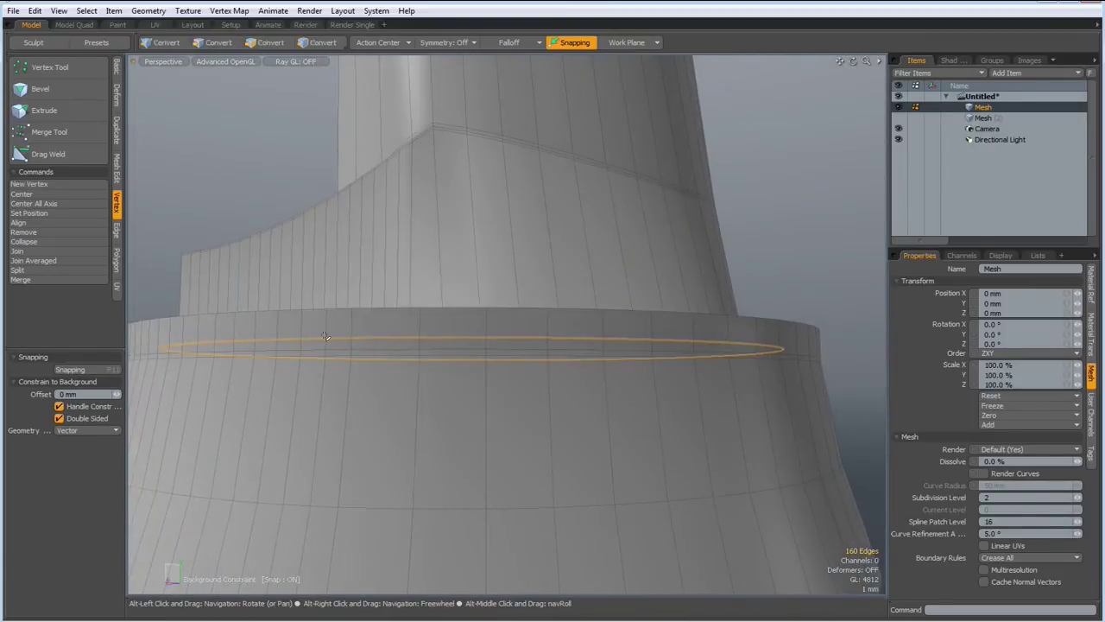
left_click(117, 229)
left_click(47, 174)
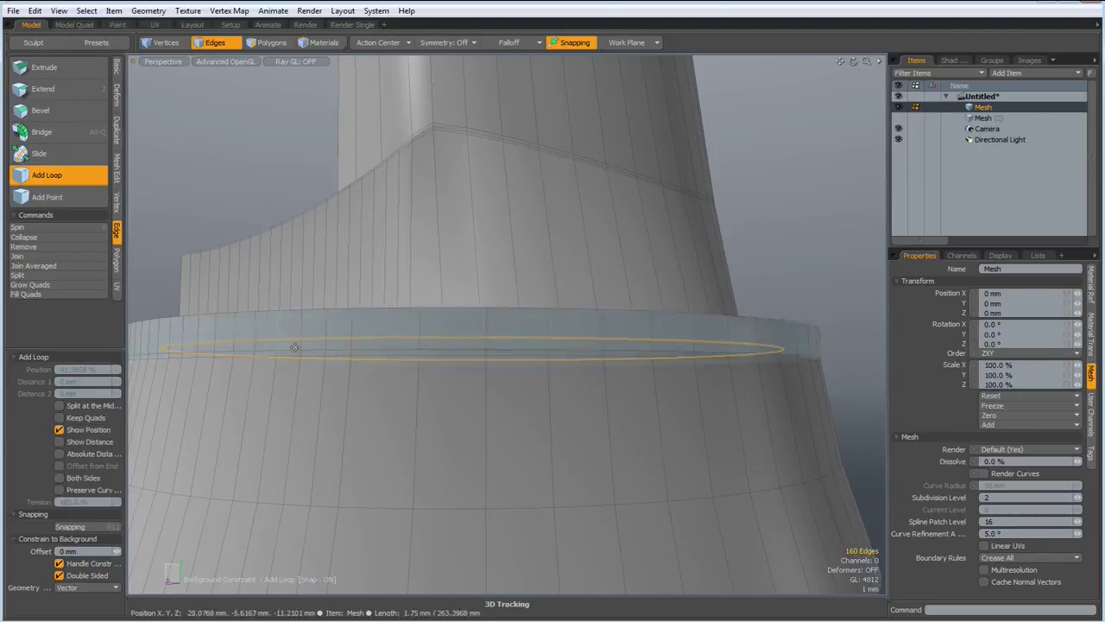
scroll(332, 357, "up", 3)
scroll(333, 356, "up", 1)
left_click_drag(383, 321, 384, 329)
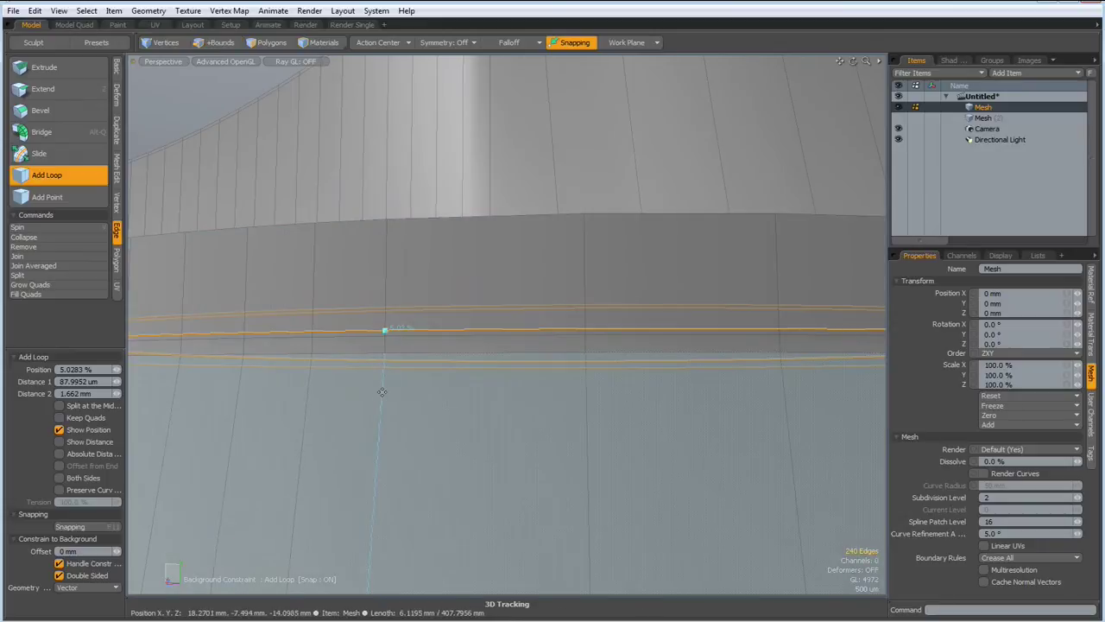
left_click_drag(382, 393, 384, 356)
key("q")
Select the narrow polygon band under the outer rim and bevel it inward with a shift of -400 um to form a groove
key("3")
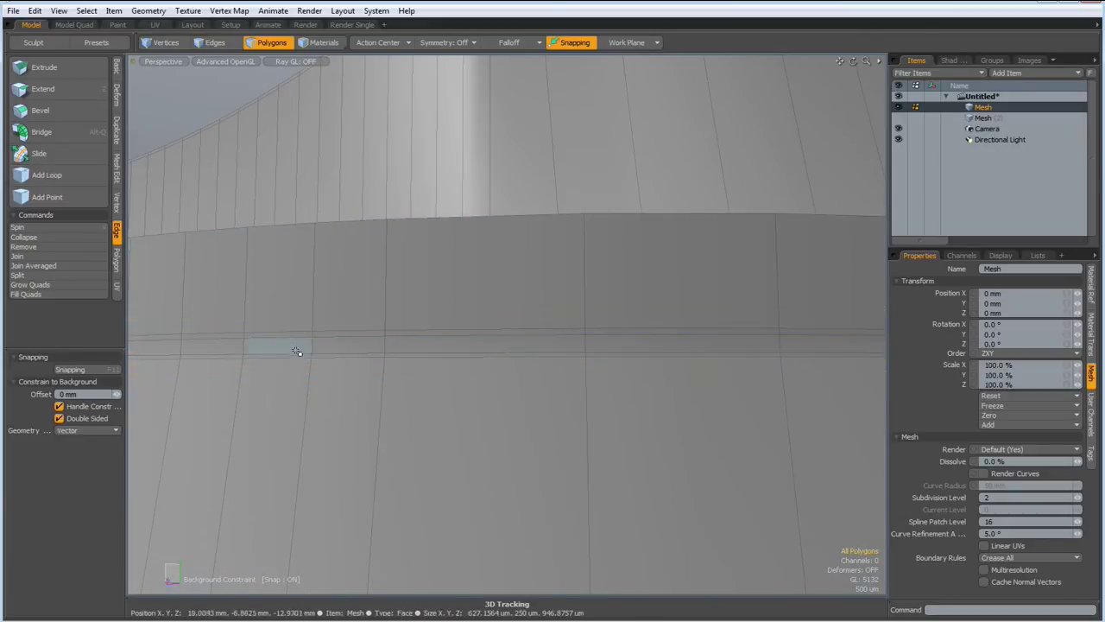
left_click_drag(297, 348, 340, 346)
key("l")
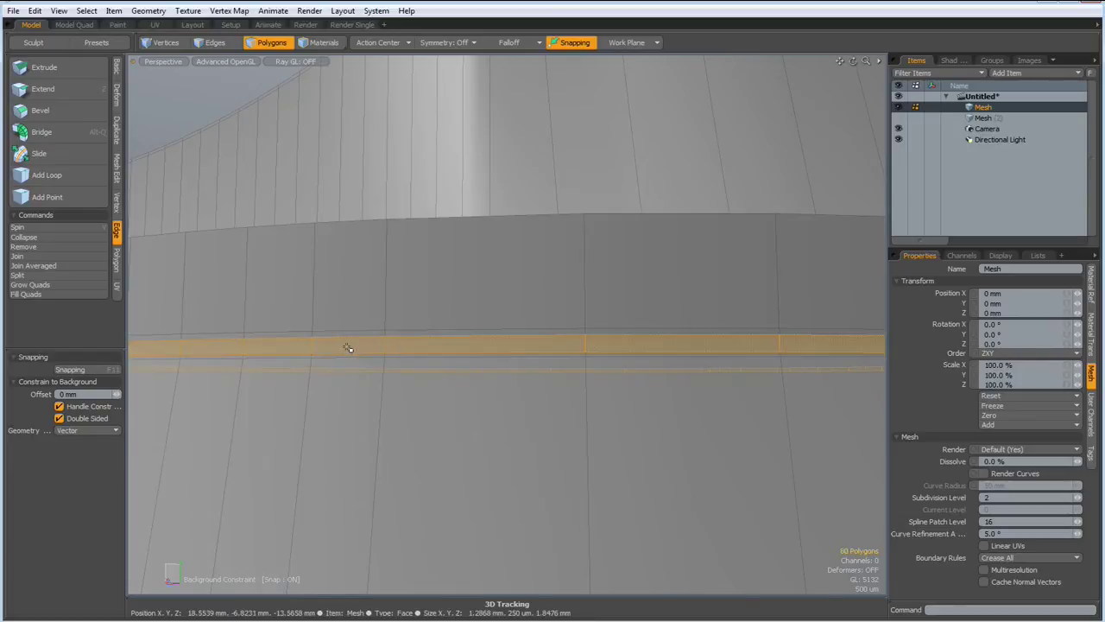
left_click_drag(547, 269, 470, 285, "alt")
scroll(472, 350, "down", 5)
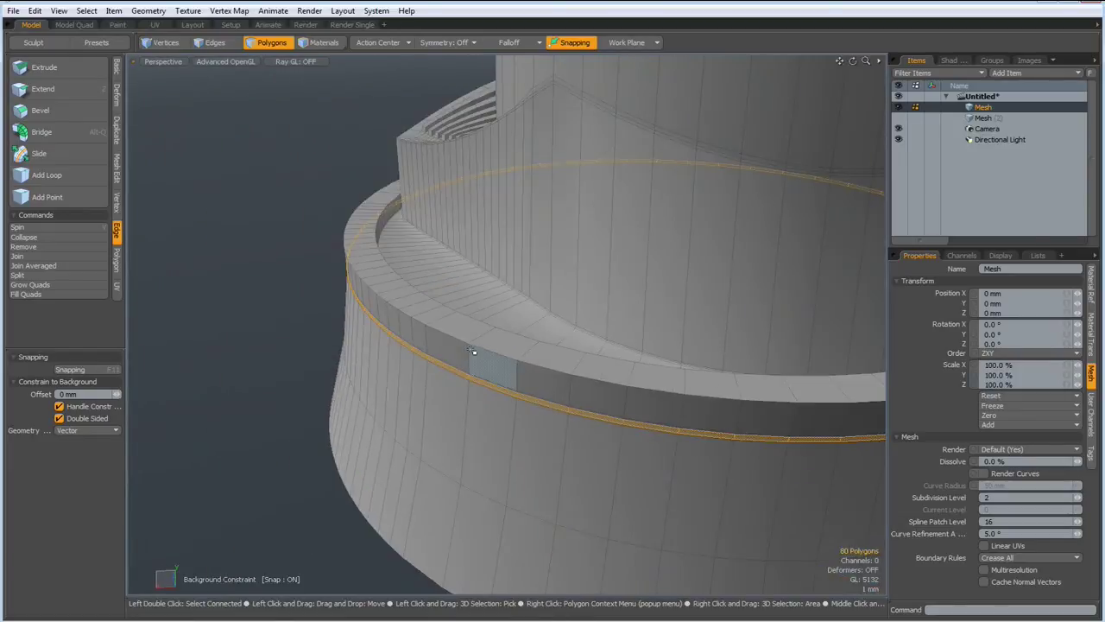
scroll(472, 351, "up", 2)
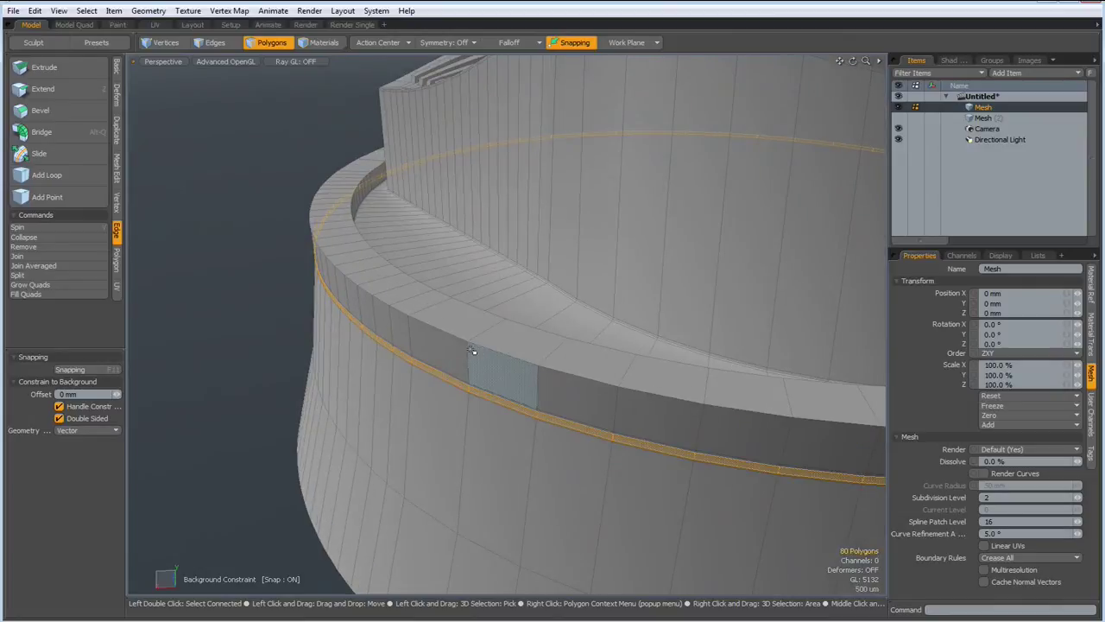
scroll(472, 351, "down", 2)
key("b")
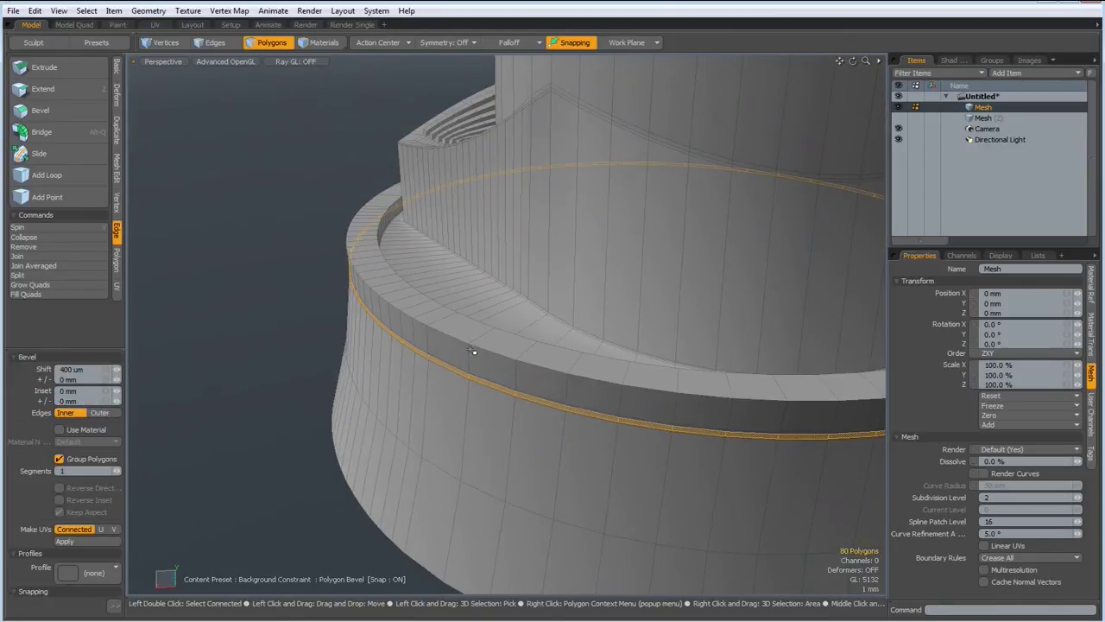
left_click(591, 293)
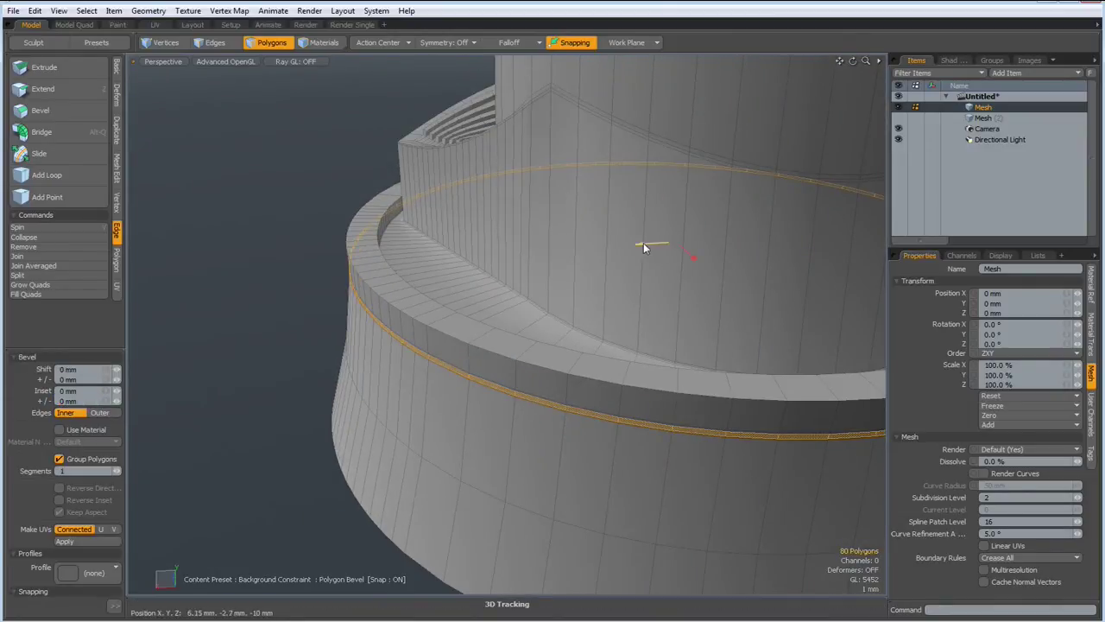
left_click_drag(640, 246, 638, 257)
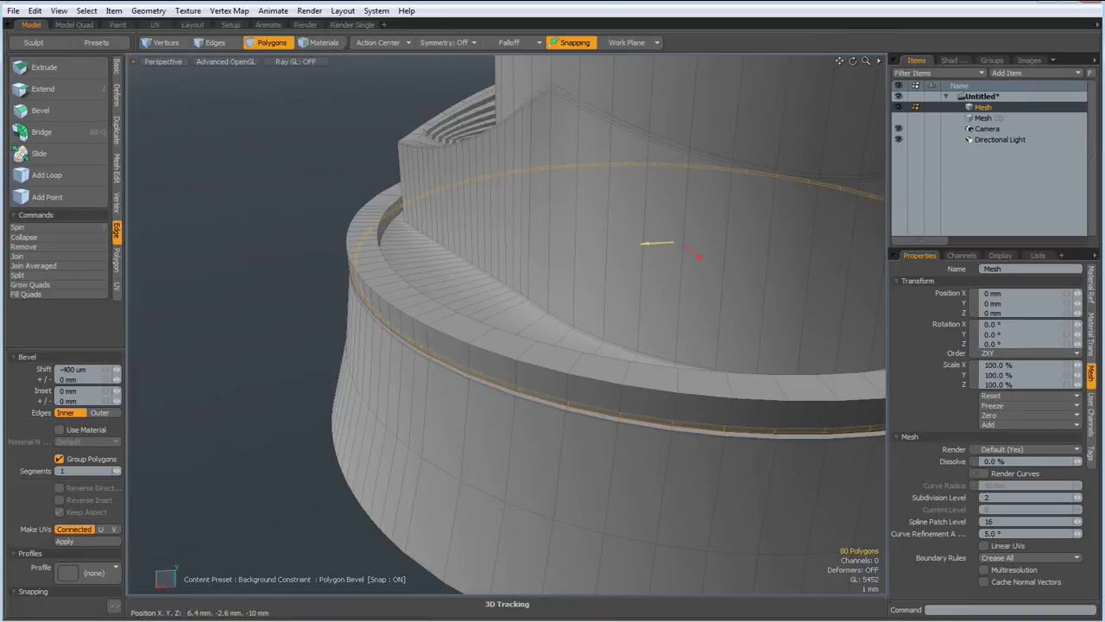
key("space")
Select the groove's three cross edges and loop slice them with two symmetric cuts at position 0.5%
left_click(452, 446)
scroll(487, 418, "up", 2)
left_click_drag(486, 419, 528, 321, "alt")
scroll(527, 323, "up", 5)
left_click_drag(403, 370, 424, 386, "alt")
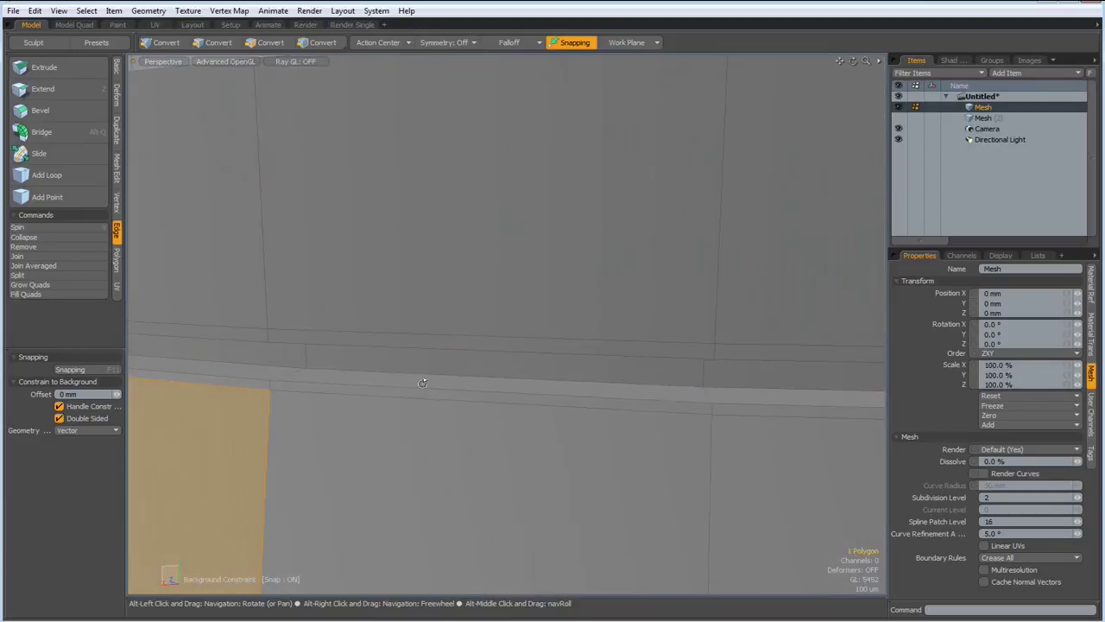
key("2")
left_click(272, 372)
left_click(286, 373)
left_click(311, 357, "shift")
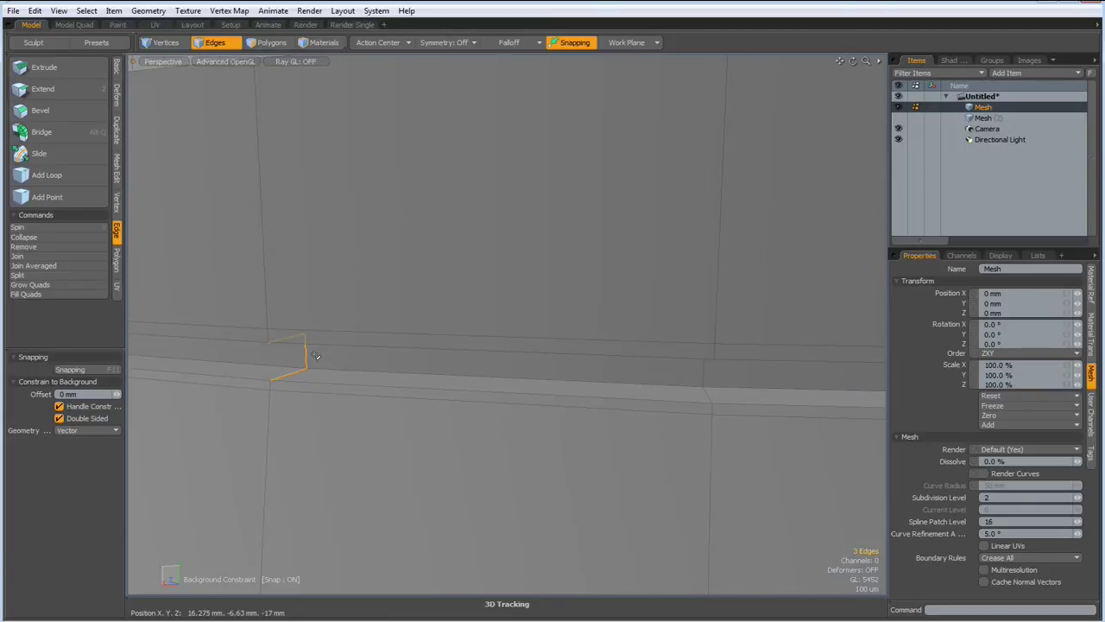
key("alt+l")
left_click(314, 356)
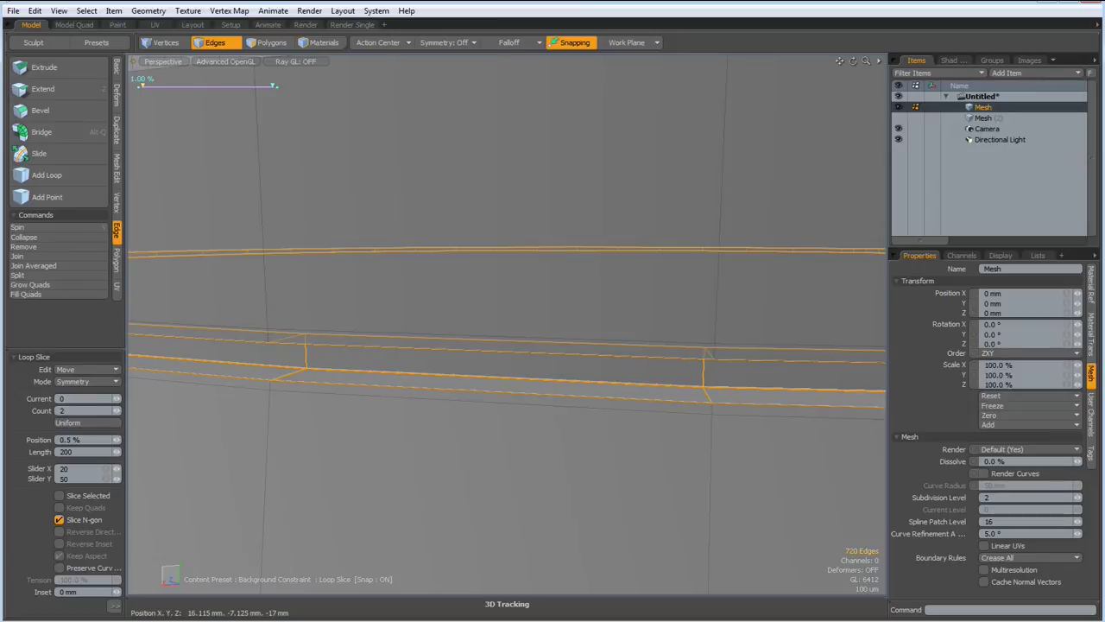
Leave the Loop Slice tool, clear the edge selection, and examine the smoothed groove under the rim and the flared lower body
left_click_drag(314, 355, 346, 438)
key("q")
left_click(344, 430)
scroll(344, 431, "down", 2)
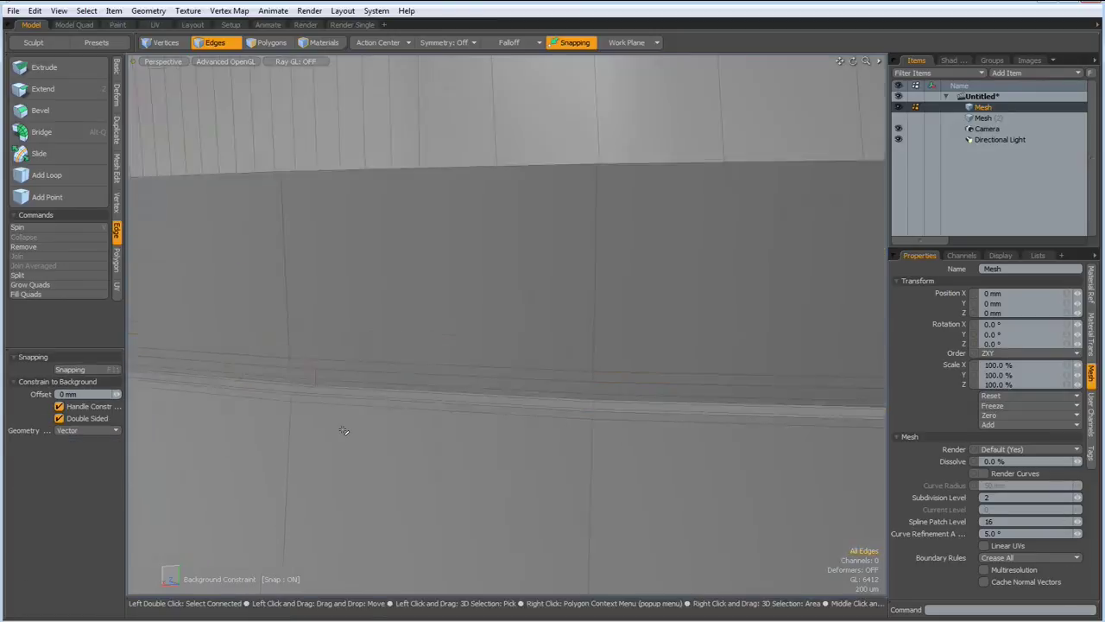
scroll(344, 430, "down", 5)
scroll(343, 430, "down", 4)
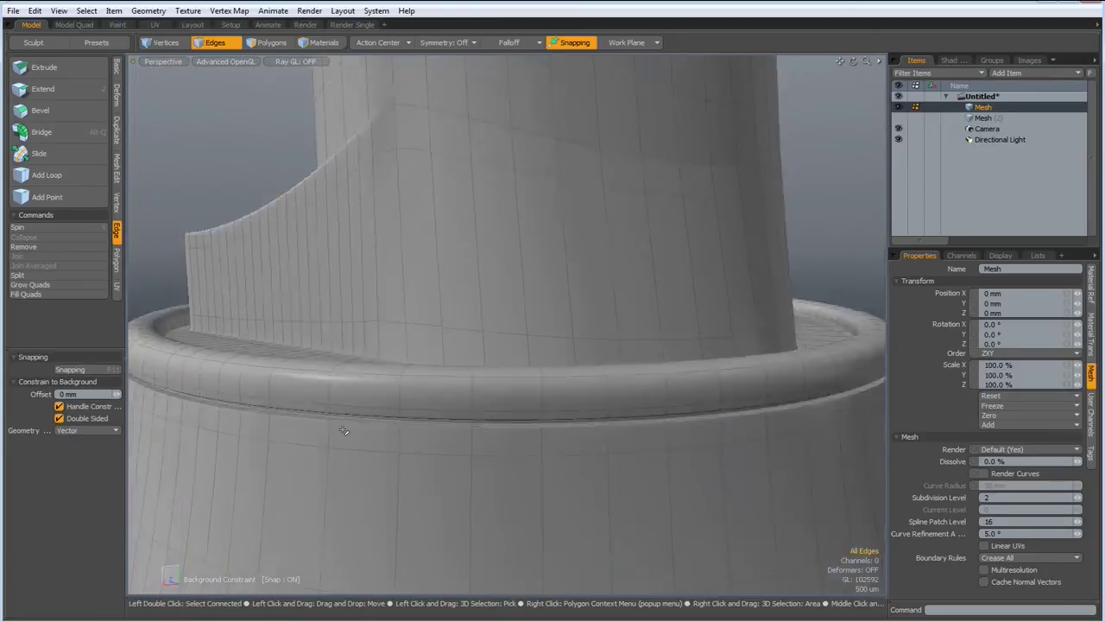
scroll(343, 430, "down", 5)
left_click_drag(343, 430, 532, 402, "alt")
left_click_drag(268, 436, 473, 333, "alt+shift")
left_click_drag(338, 381, 368, 423, "alt")
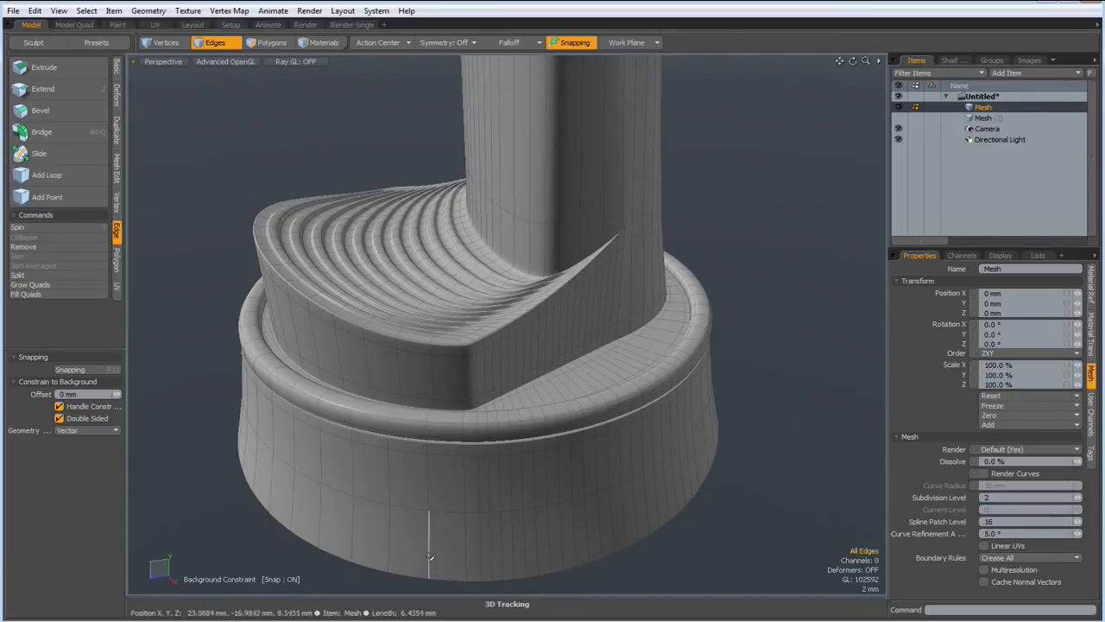
left_click_drag(368, 423, 440, 466, "alt")
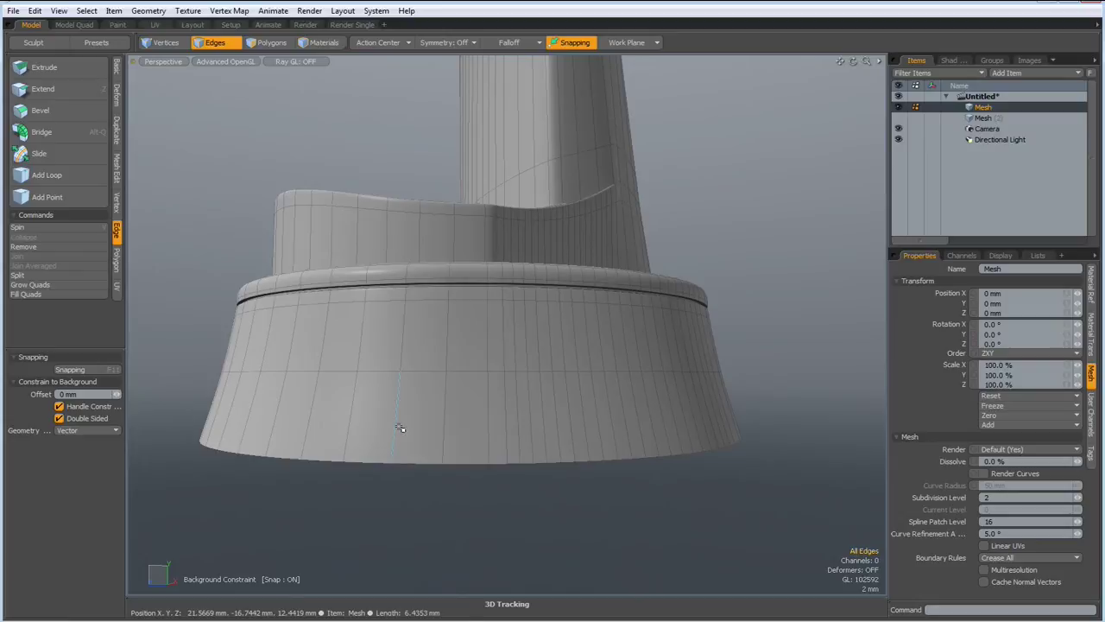
Select the polygon ring around the flared lower body and grow the selection up over the groove and outer rim
key("3")
left_click_drag(380, 427, 430, 429)
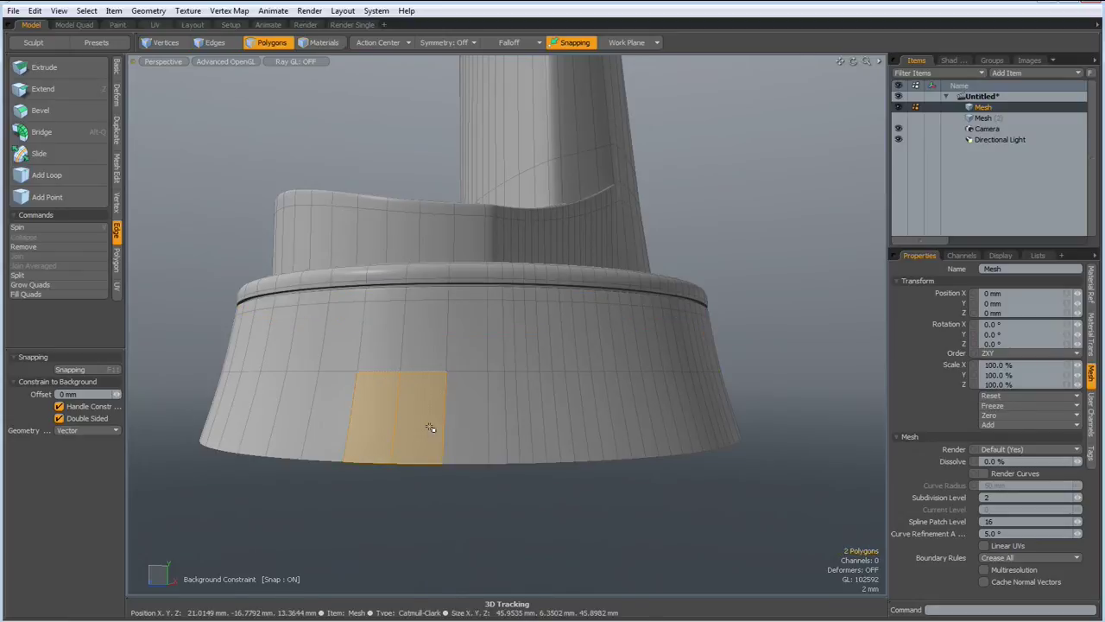
key("l")
key("shift+Up")
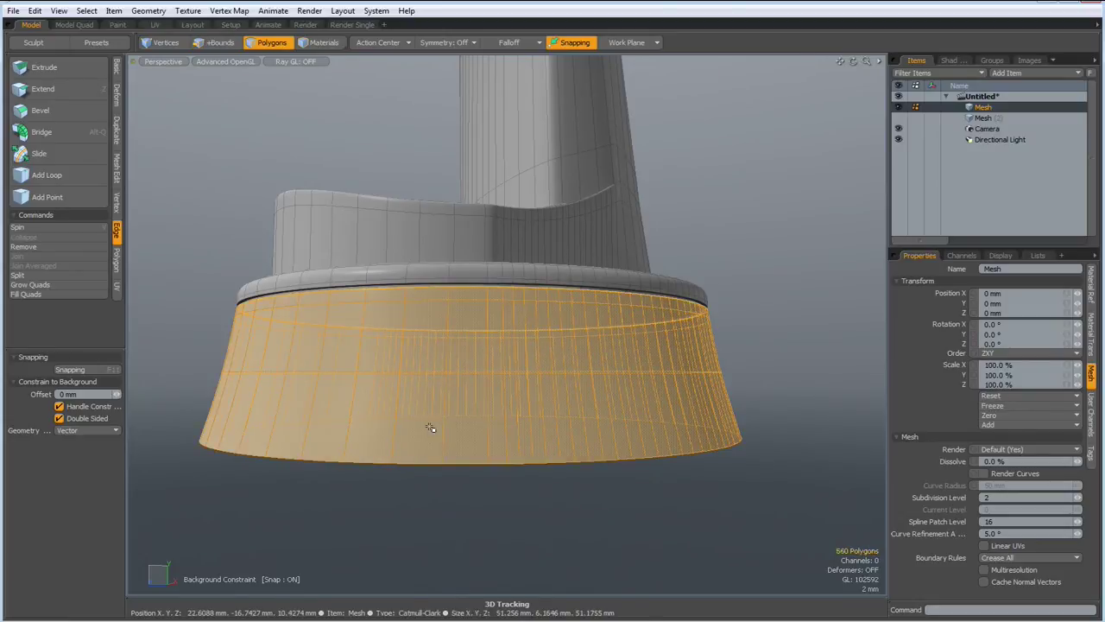
key("shift+Up")
key("shift+Up")
key("shift+Up")
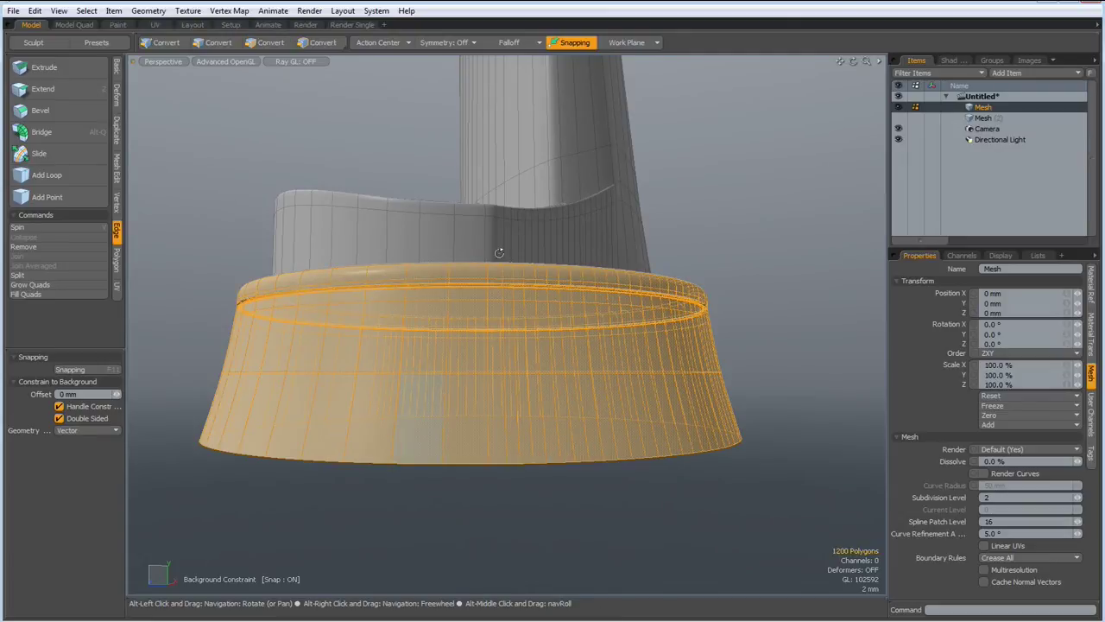
Extend the selection to the rim's inner wall and assign the selected polygons a material named Metal
left_click_drag(482, 285, 218, 385, "alt")
scroll(322, 290, "up", 4)
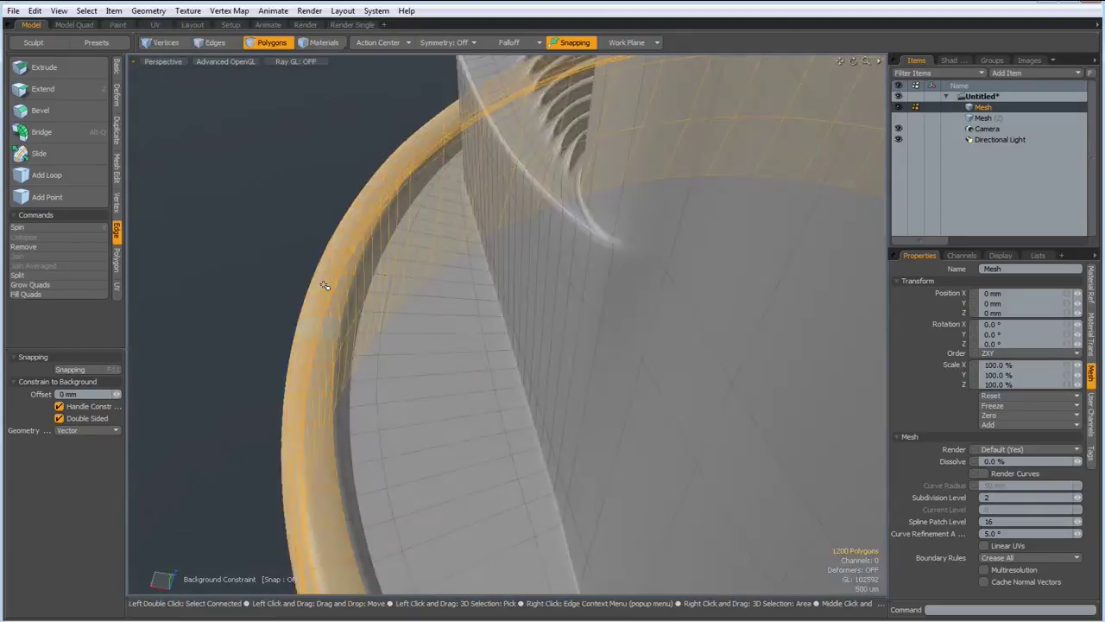
scroll(325, 286, "up", 2)
left_click_drag(442, 372, 412, 308, "alt")
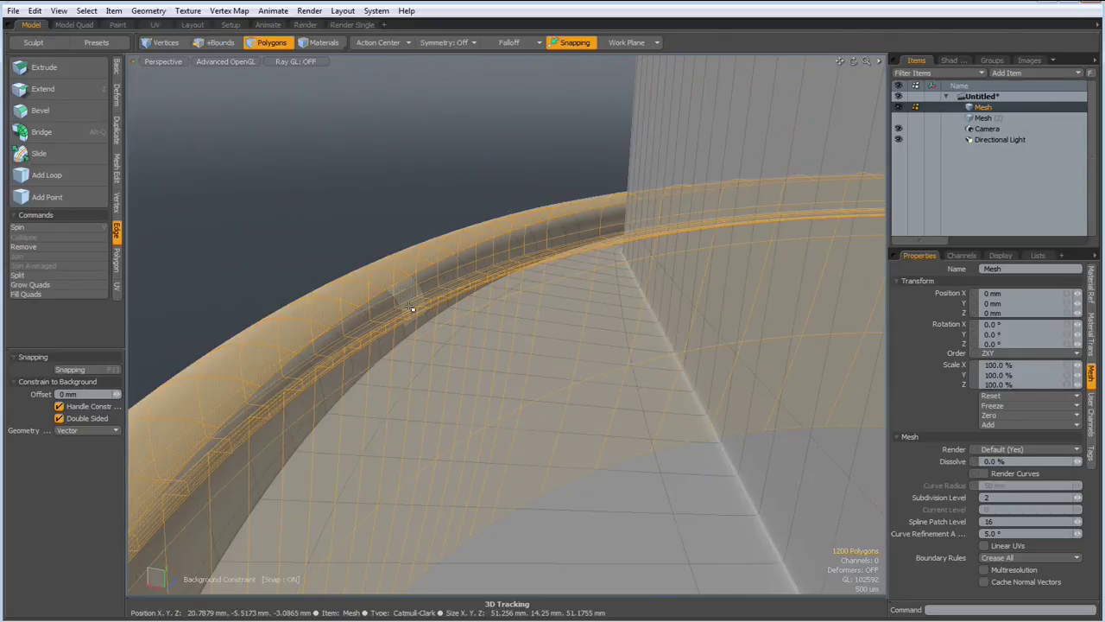
key("shift+Up")
scroll(425, 299, "down", 4)
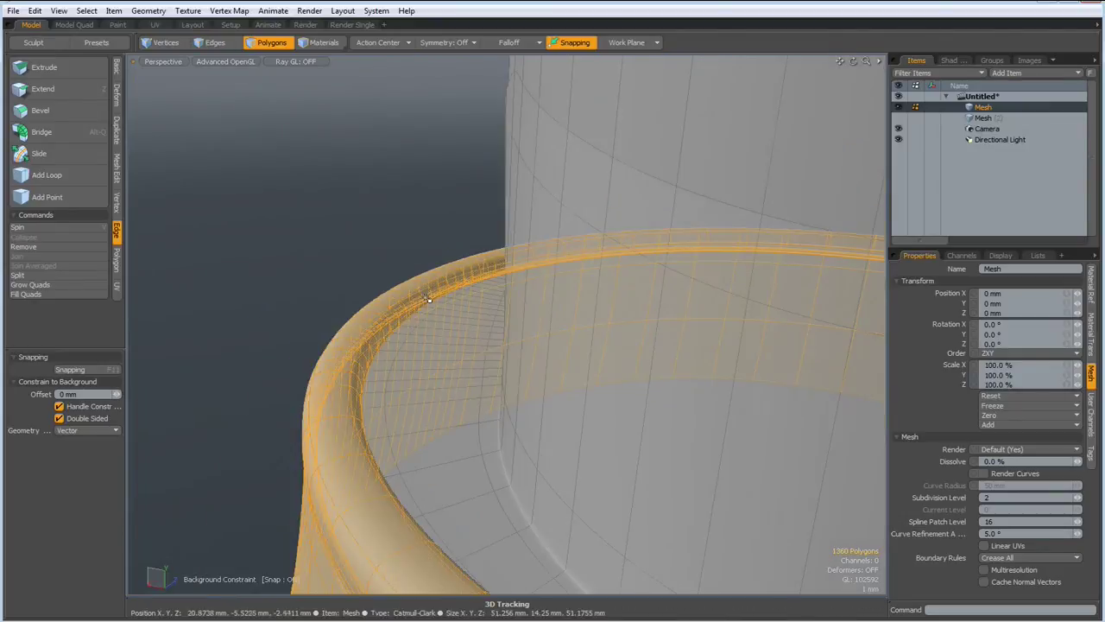
key("m")
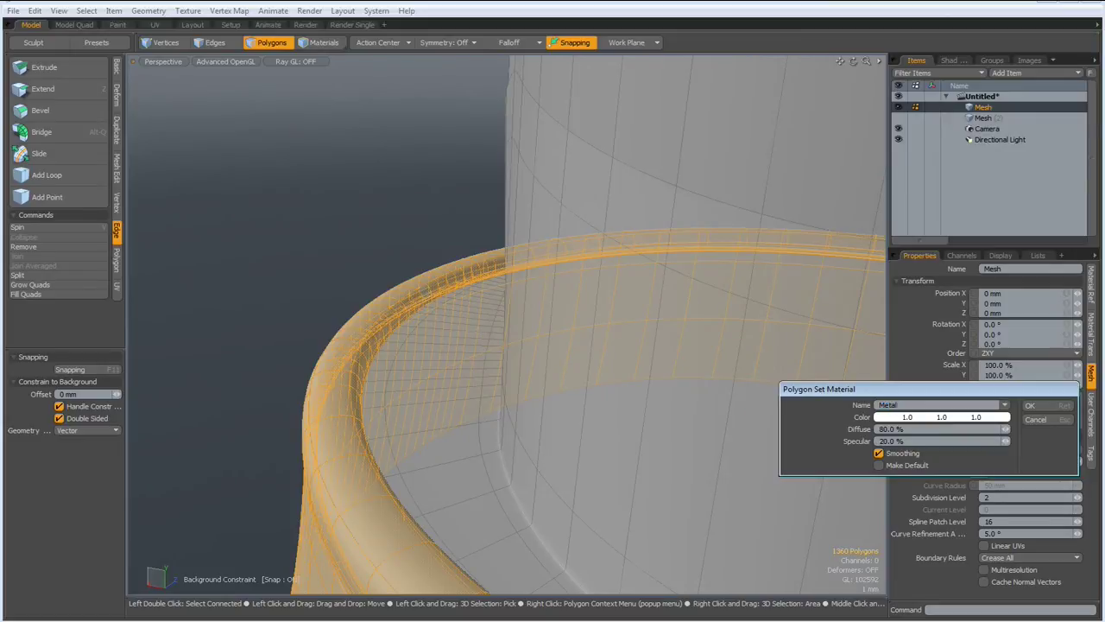
key("Return")
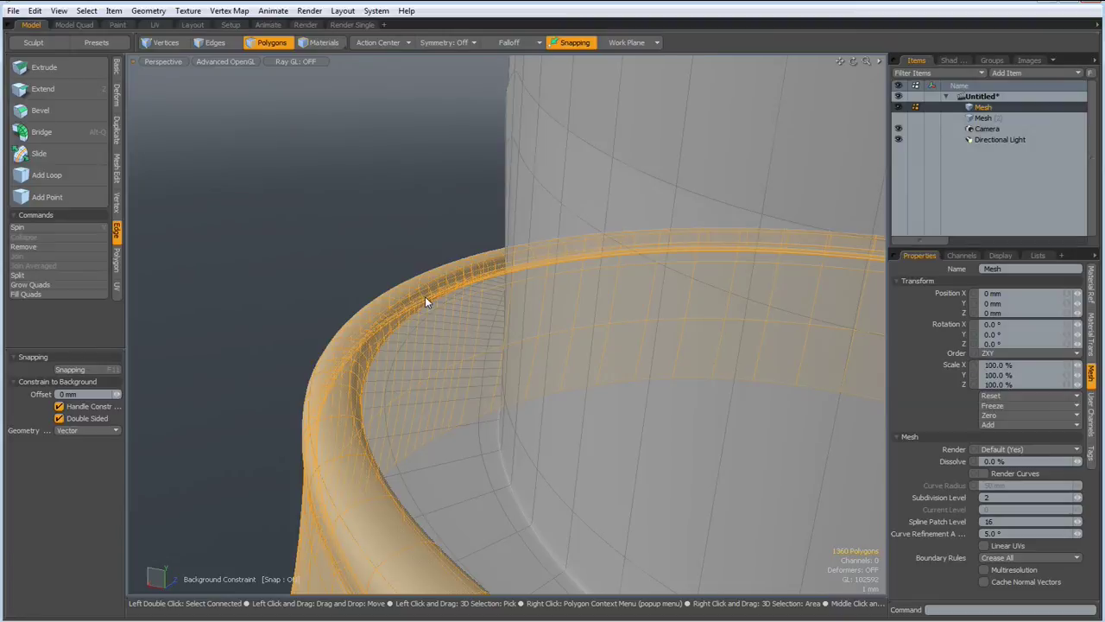
Hide the metal polygons, assign a material named Top to the visible ones, and unhide the whole model
key("h")
scroll(488, 279, "down", 8)
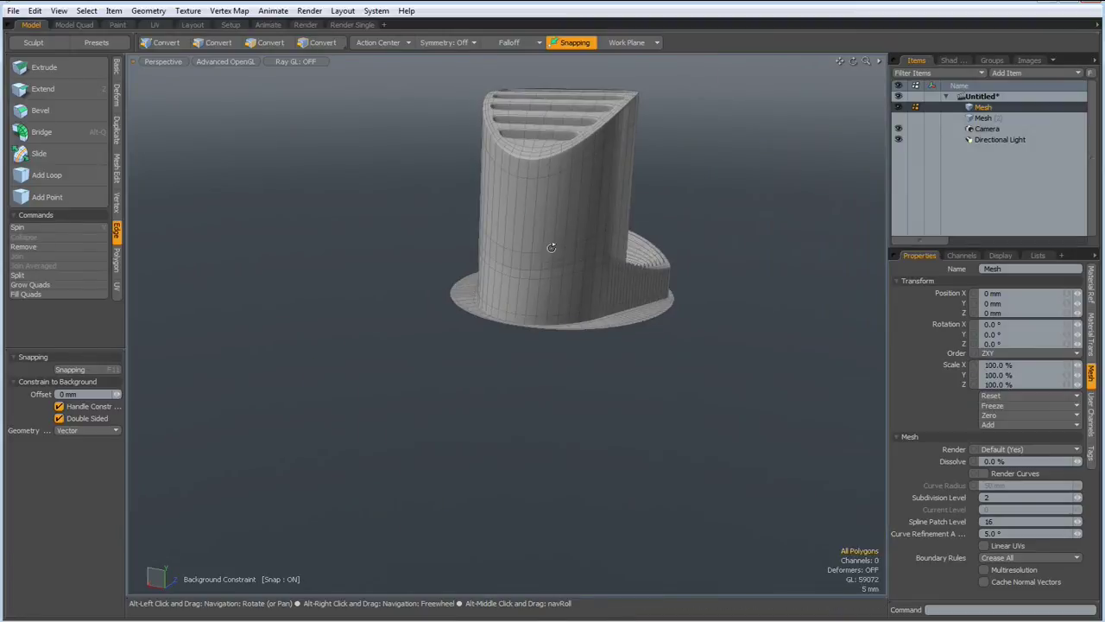
left_click_drag(489, 237, 568, 303, "alt")
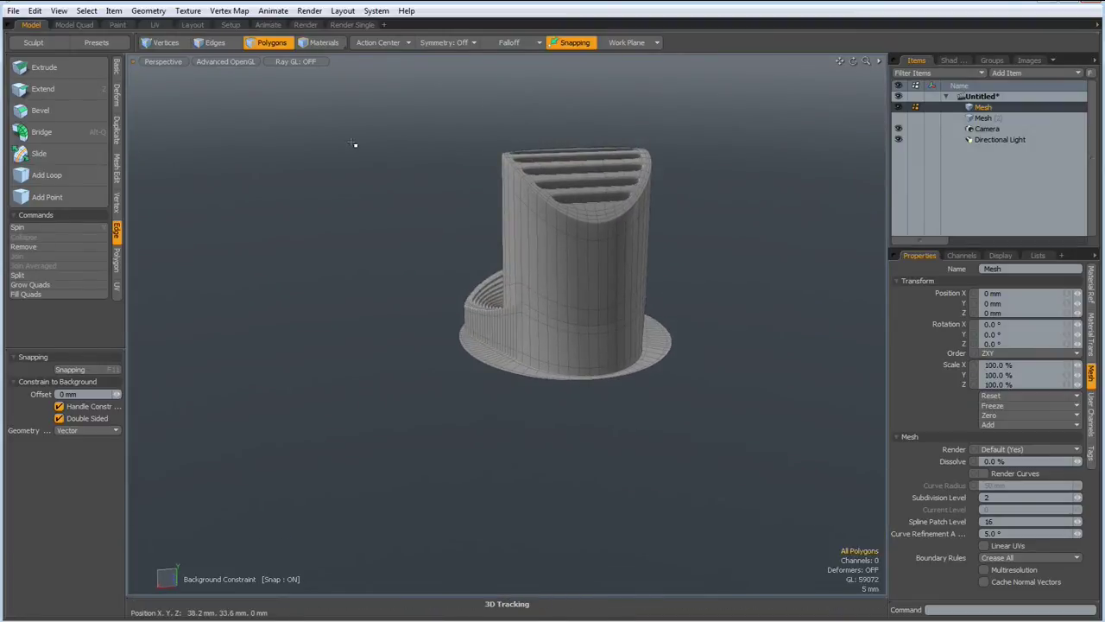
key("m")
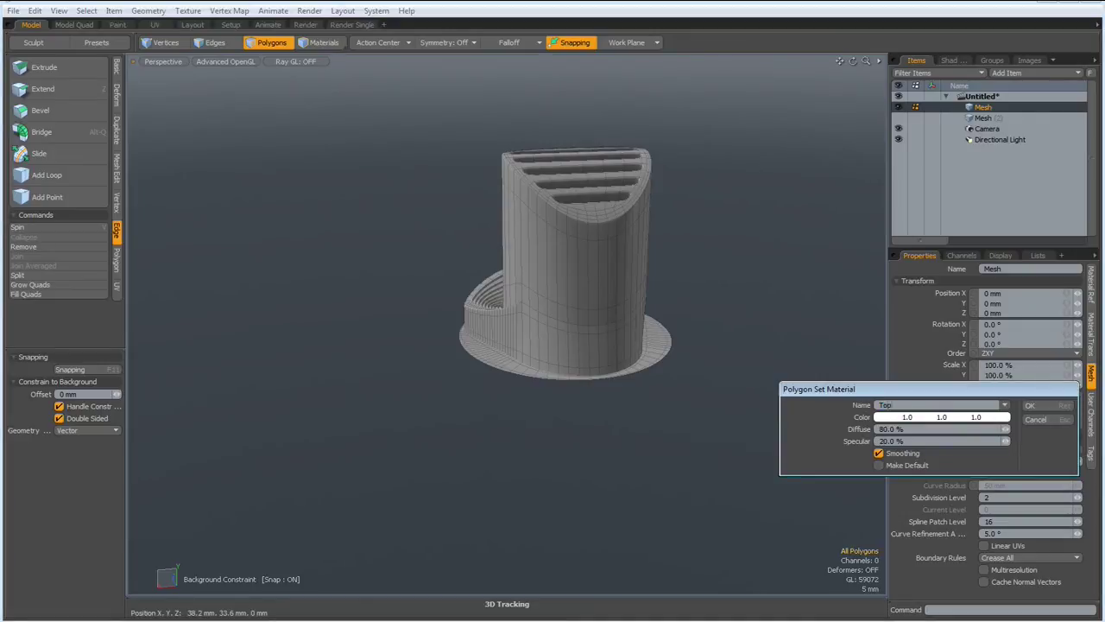
key("Return")
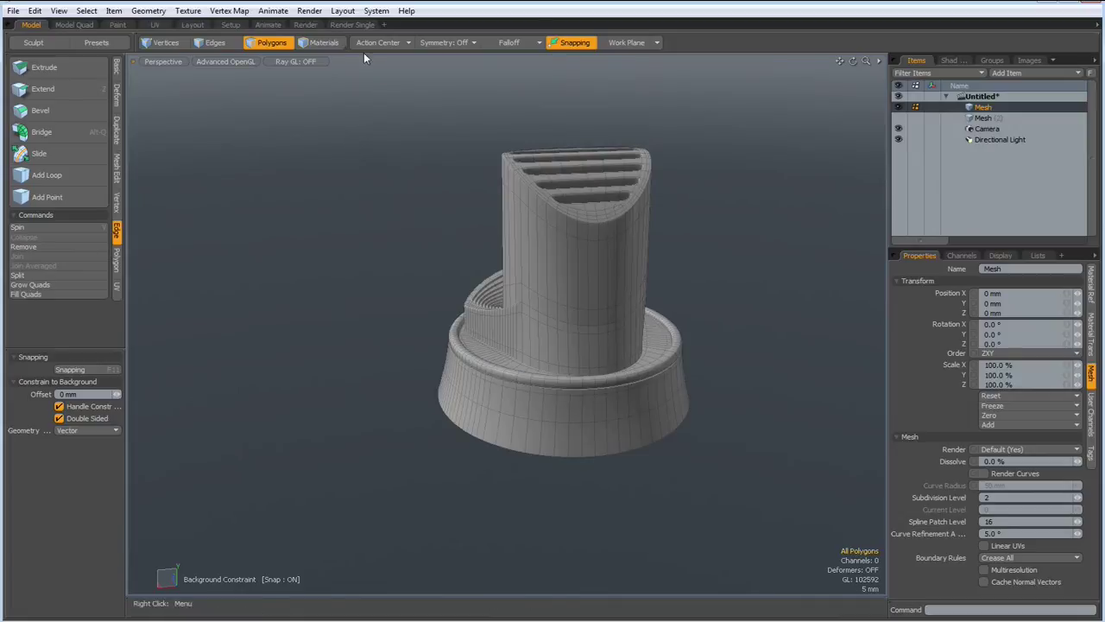
Switch to the Render layout and frame the model in the preview from a raised three-quarter angle facing the grip strips
left_click_drag(355, 143, 892, 174, "alt")
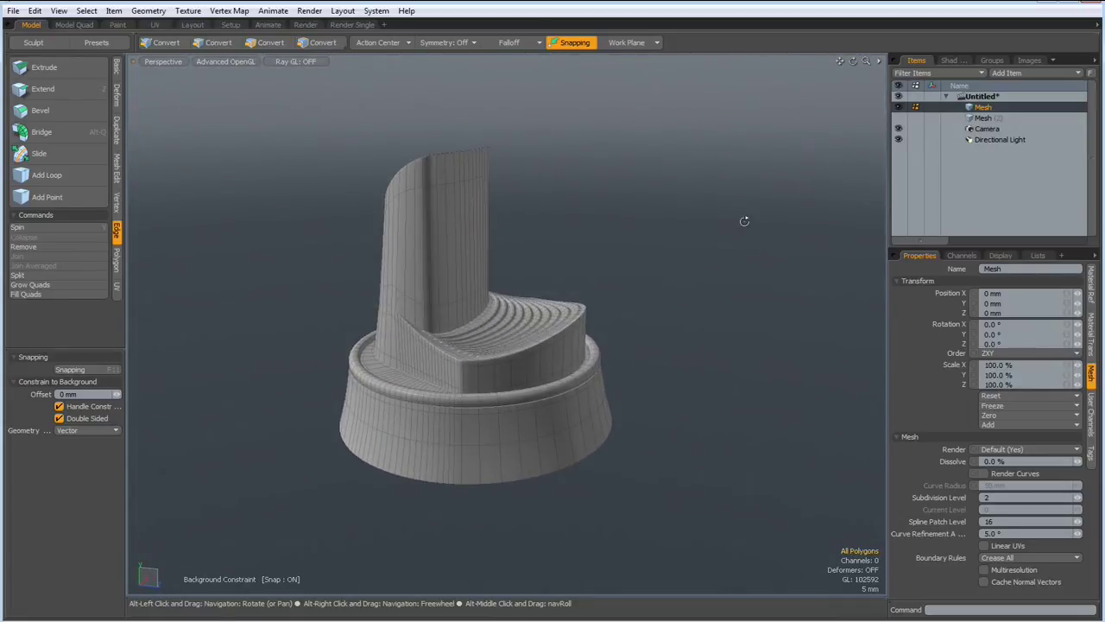
left_click(309, 12)
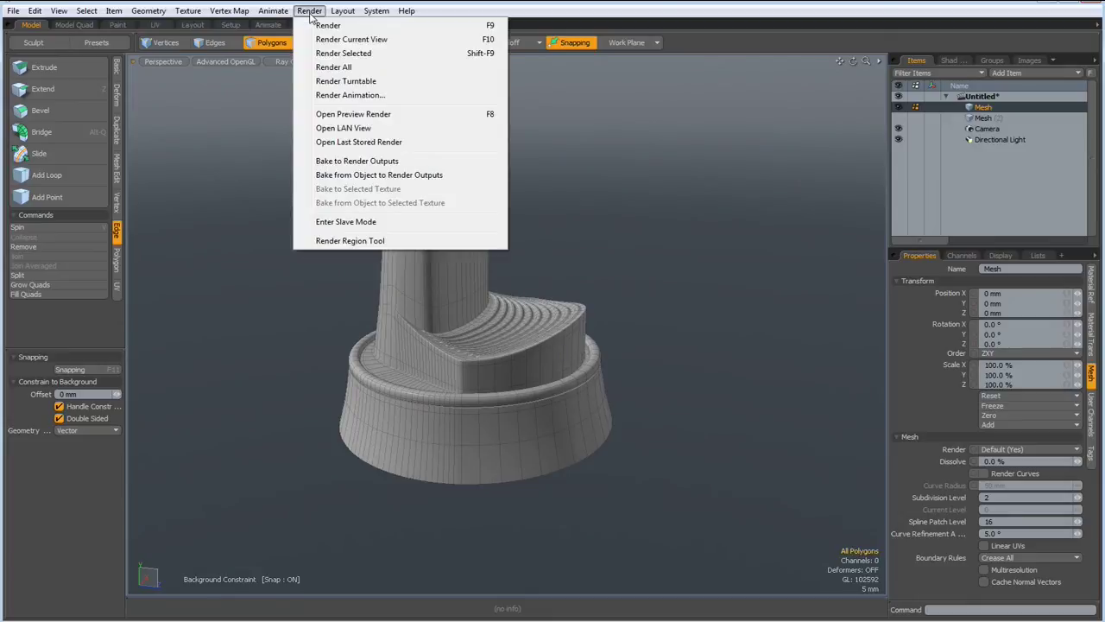
left_click(631, 158)
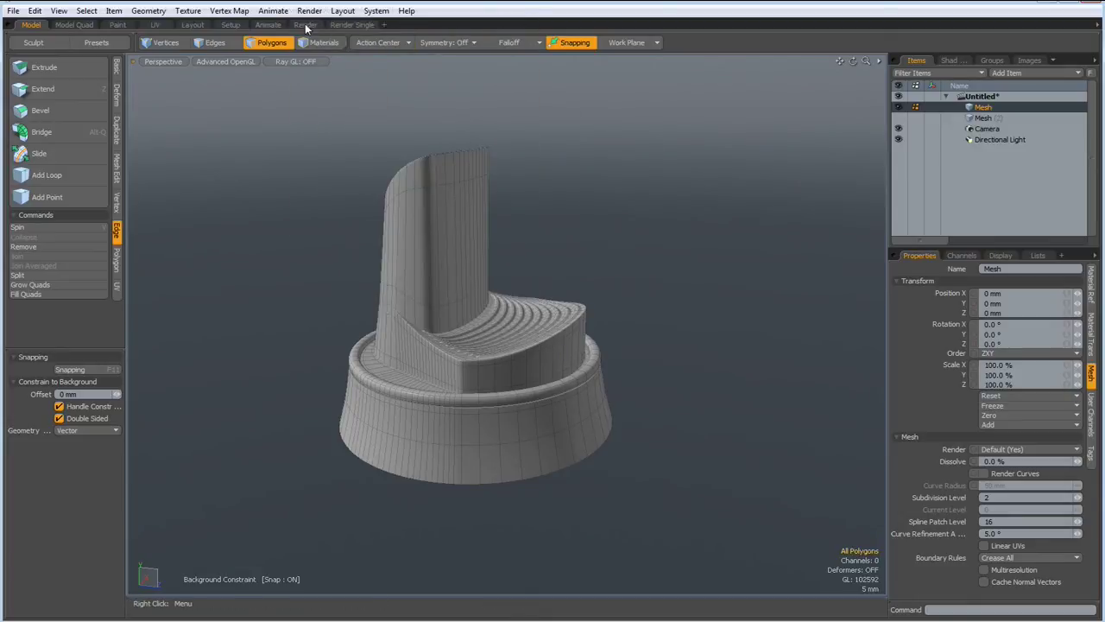
left_click(305, 25)
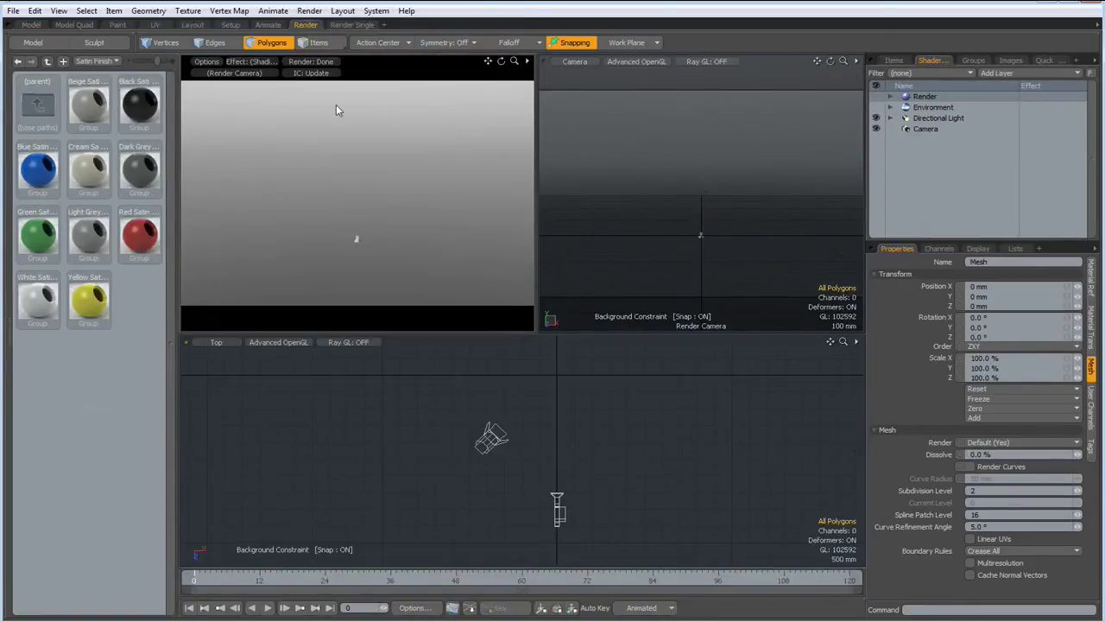
key("a")
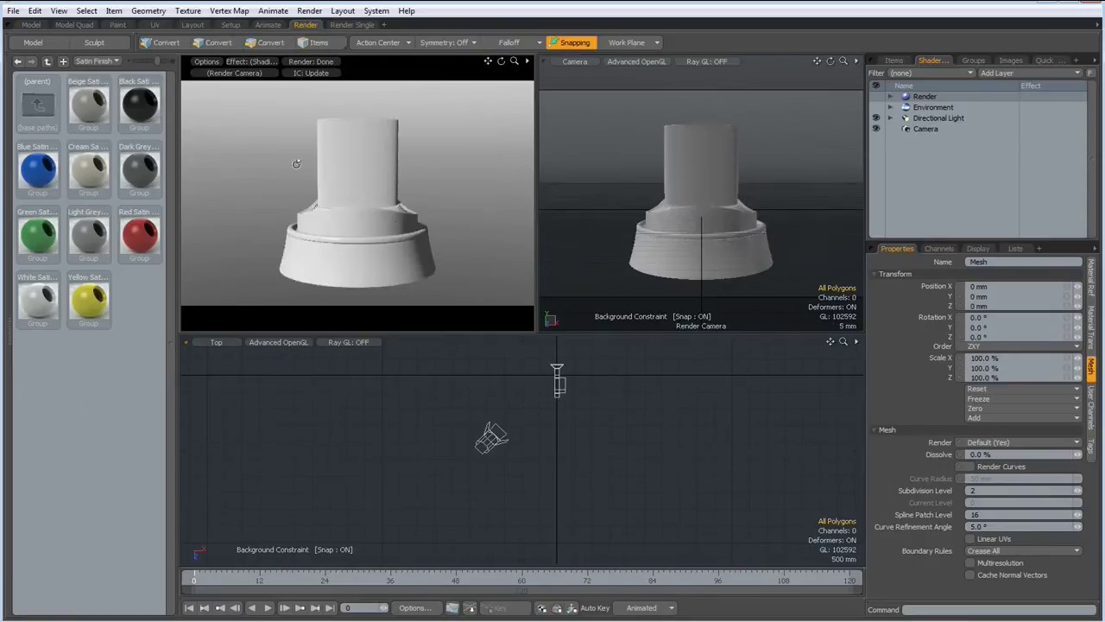
left_click_drag(296, 165, 437, 244, "alt")
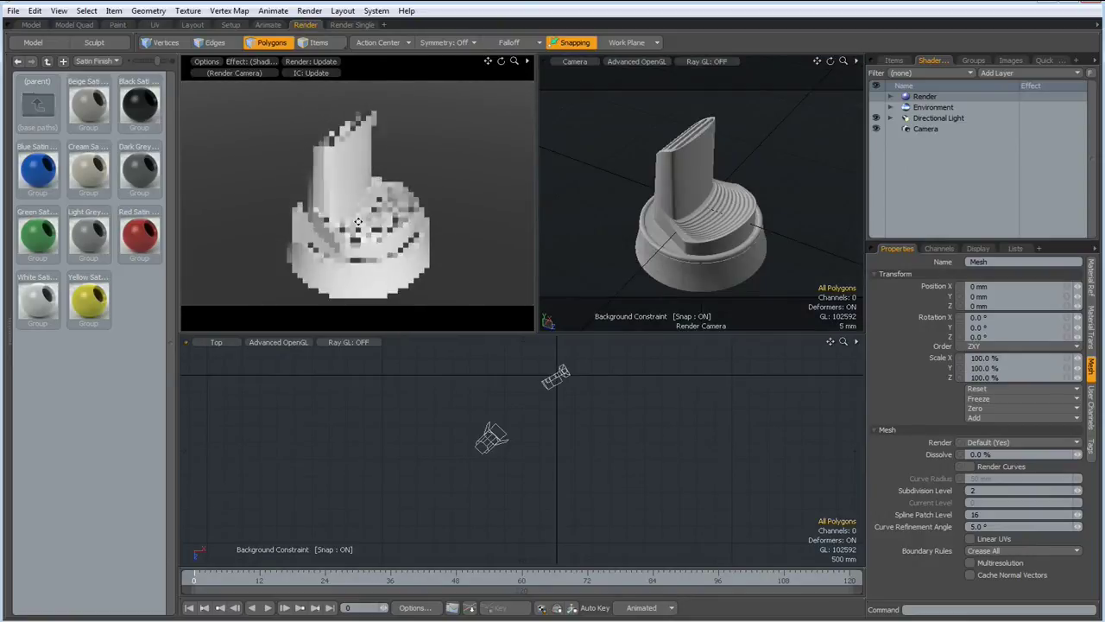
left_click_drag(360, 232, 360, 201, "alt+shift")
scroll(360, 189, "up", 2)
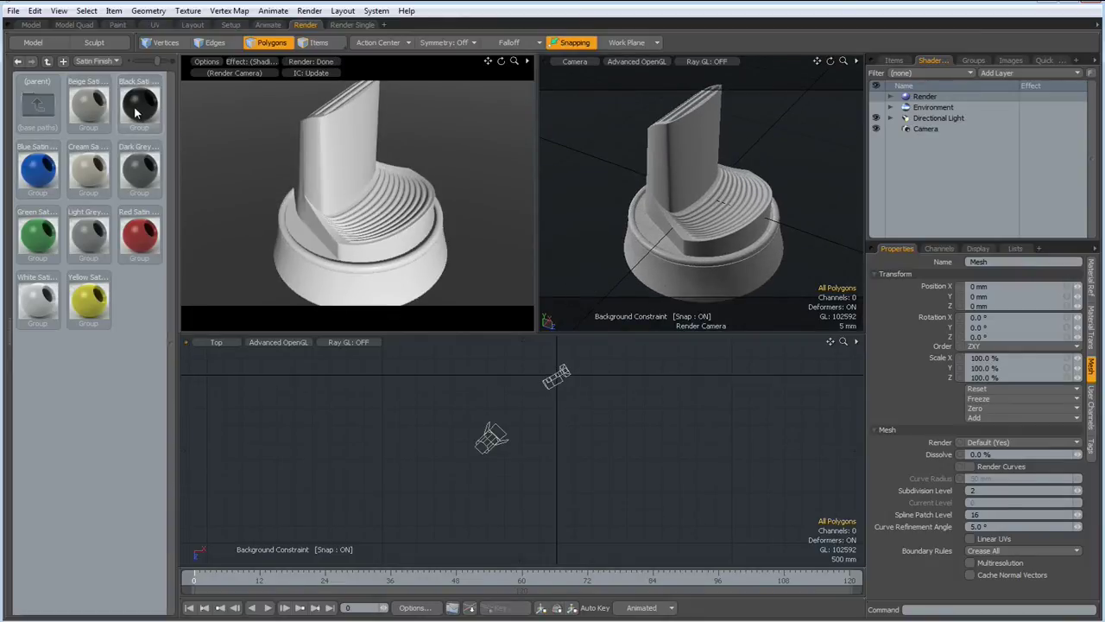
Apply the Black Satin Finish Plastic preset to the top part and the Blue Anodized Aluminum preset to the lower body
left_click_drag(289, 134, 351, 156)
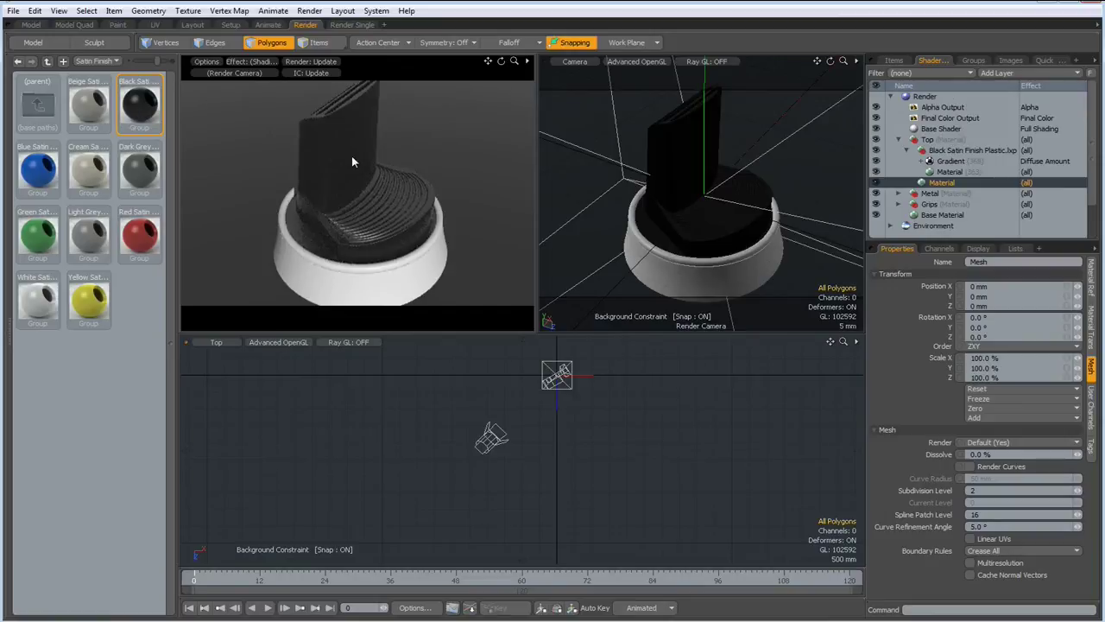
double_click(35, 105)
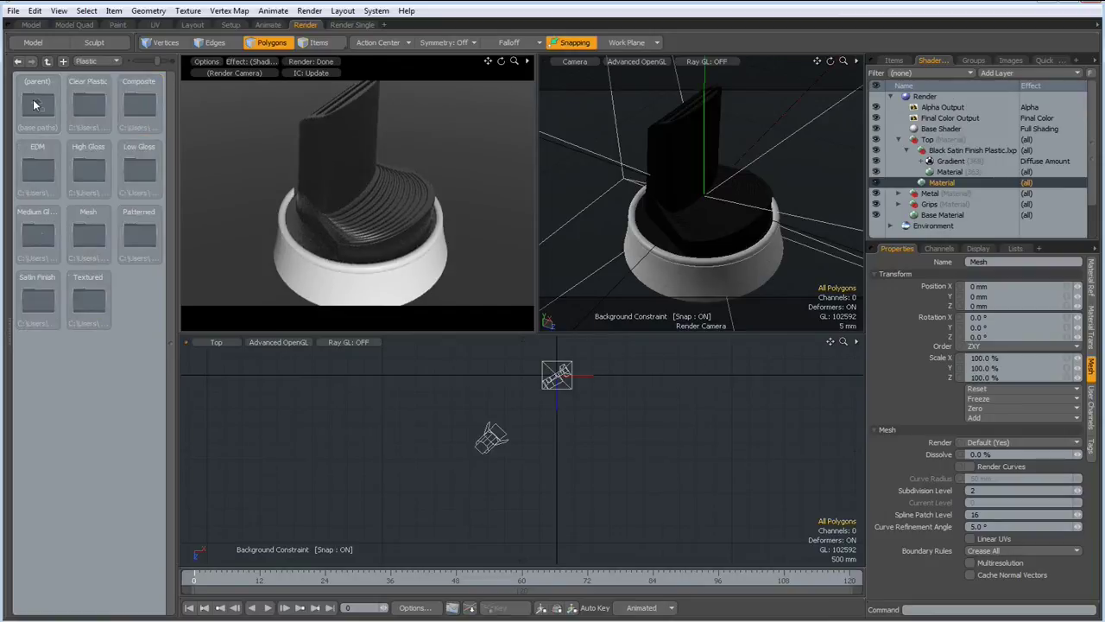
double_click(35, 105)
double_click(41, 233)
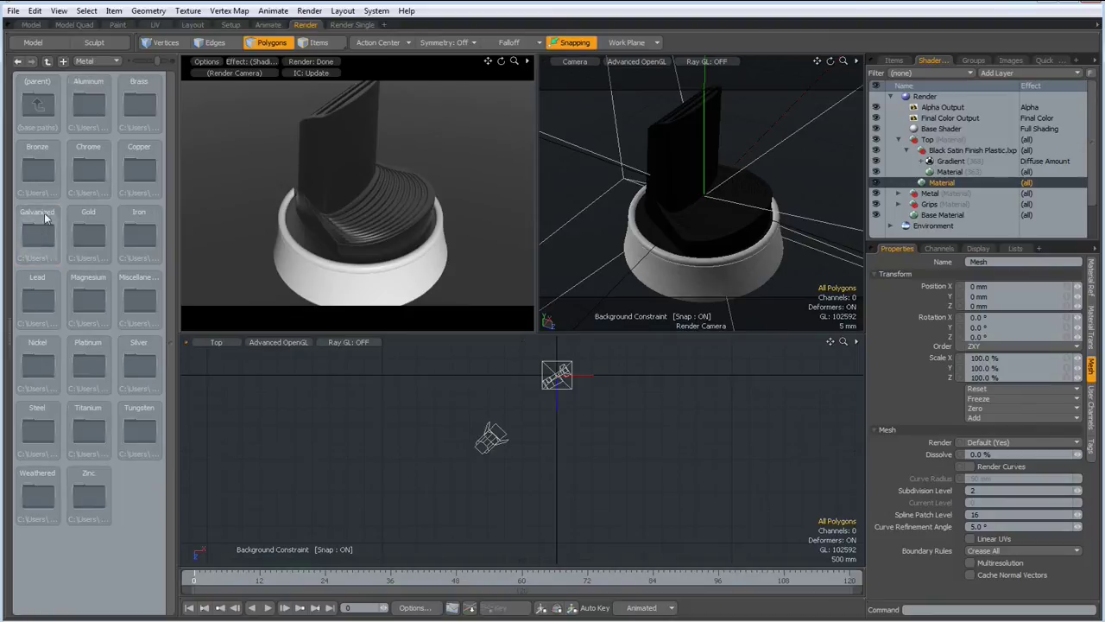
double_click(89, 104)
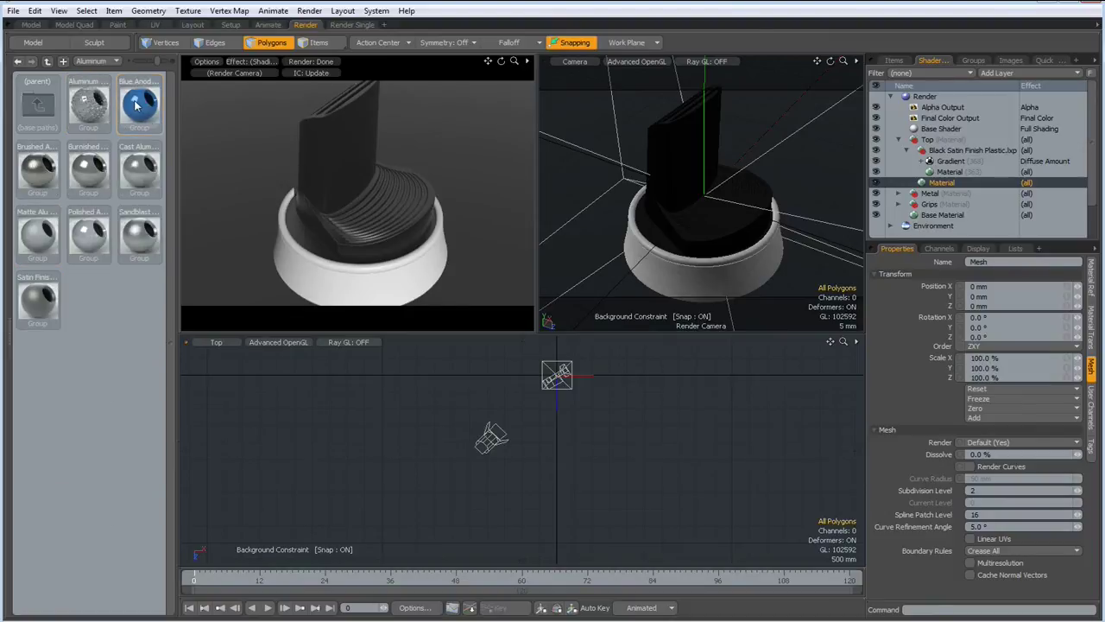
left_click_drag(309, 275, 321, 275)
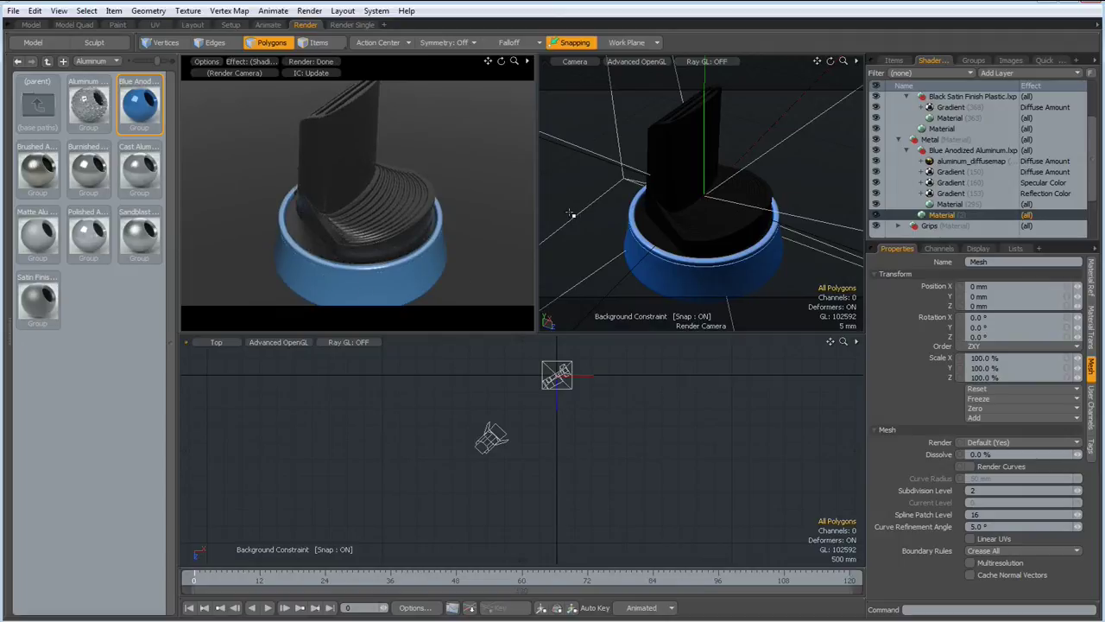
Load the Studio 01 environment preset into the scene and return to the Render layout
left_click(192, 26)
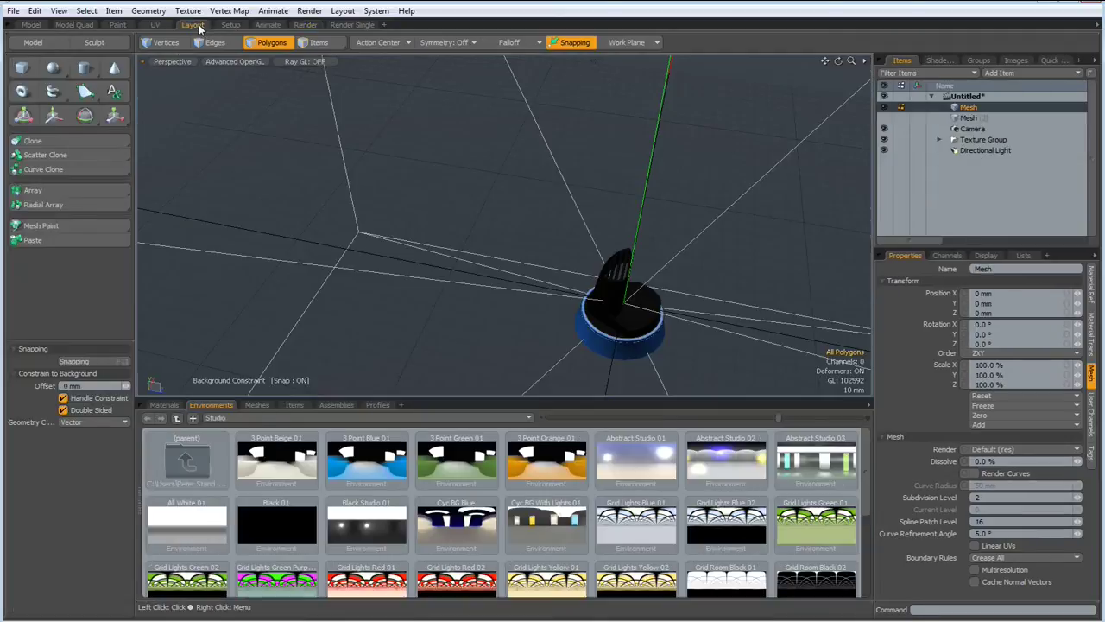
scroll(805, 538, "down", 3)
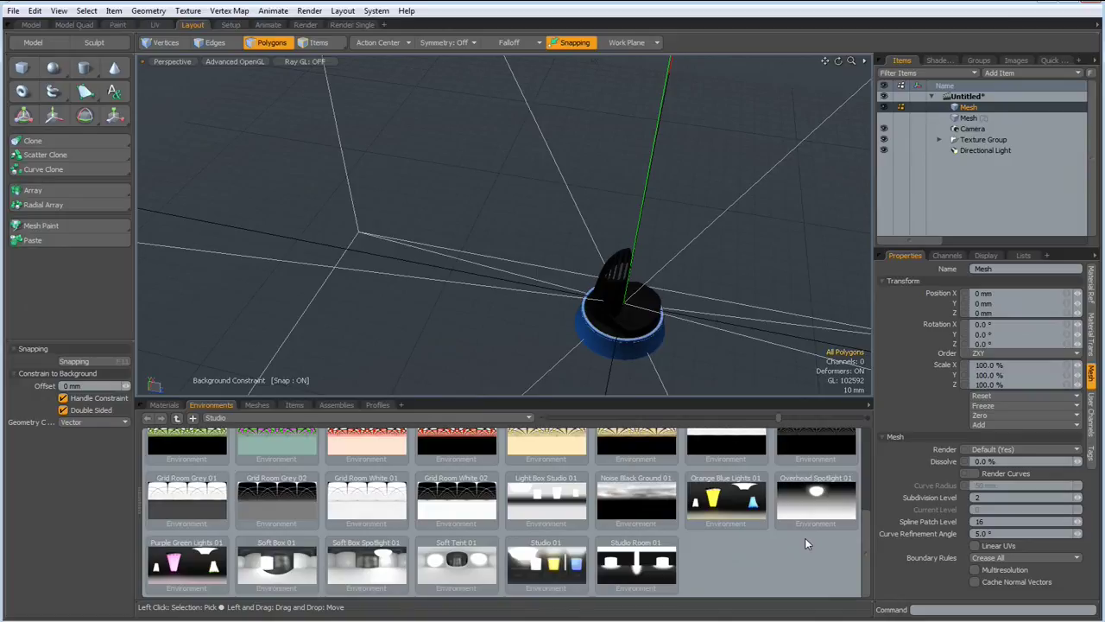
right_click(552, 565)
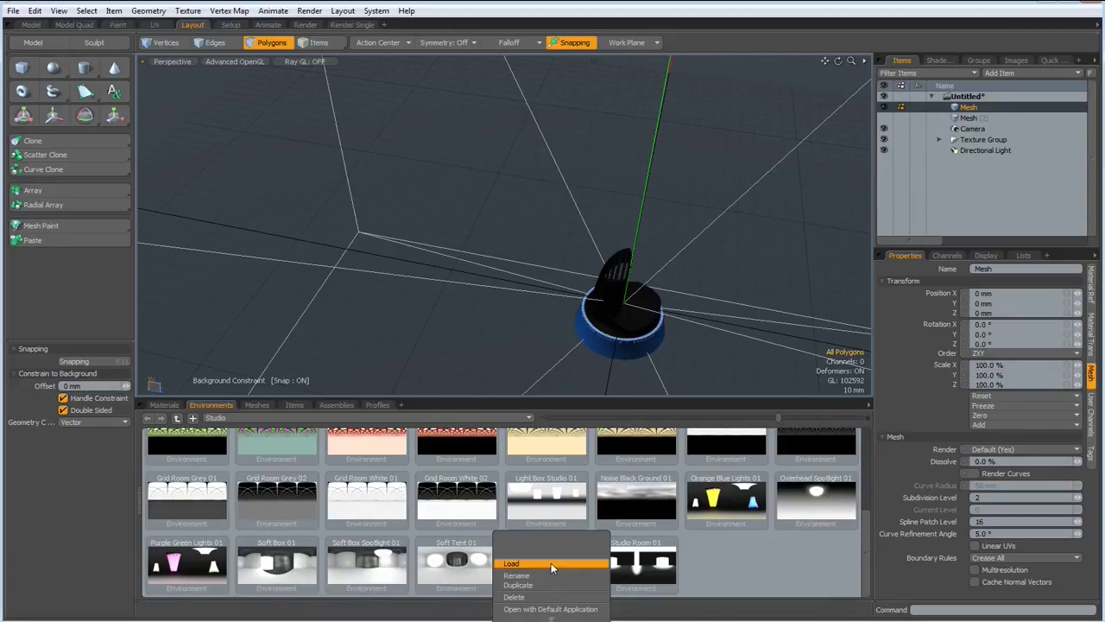
left_click(553, 566)
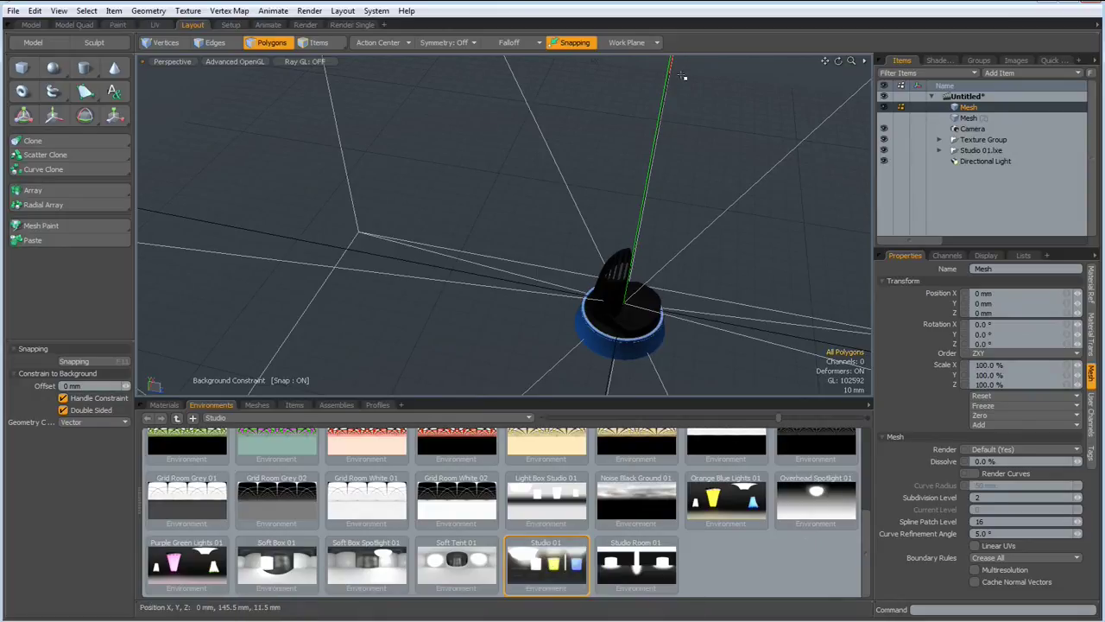
left_click(306, 25)
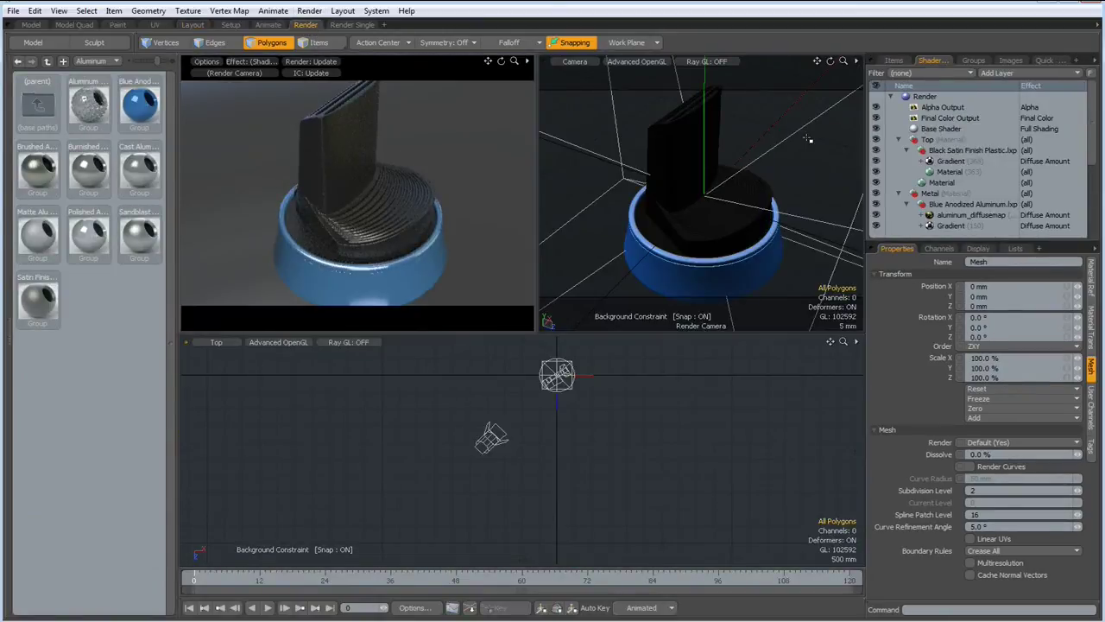
Set the render frame to 1180 pixels wide and 850 pixels high
left_click(926, 97)
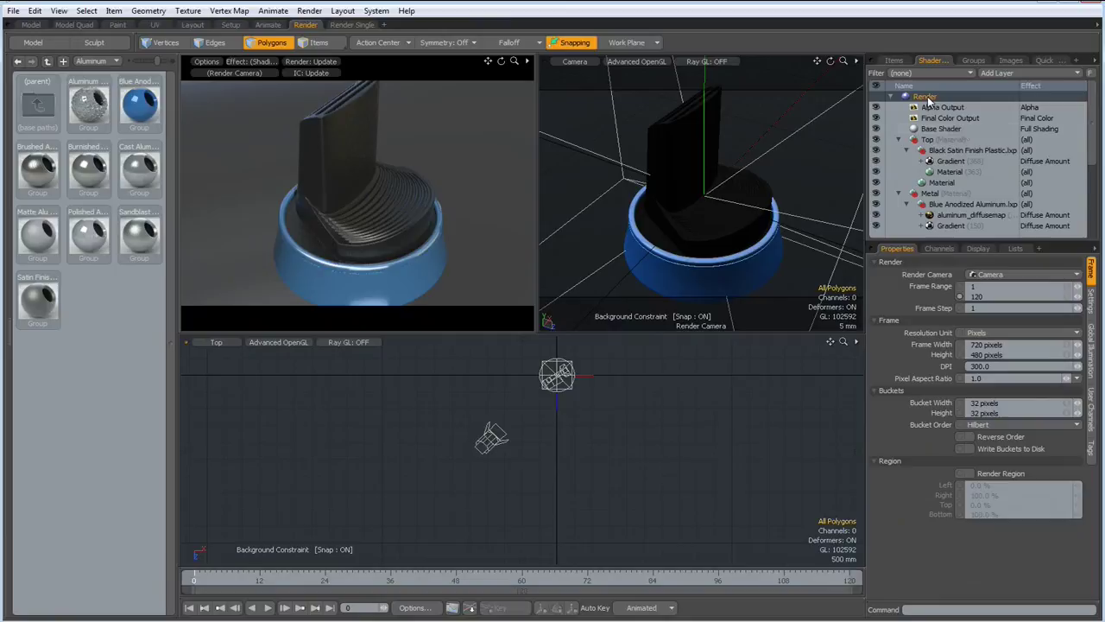
left_click(1019, 345)
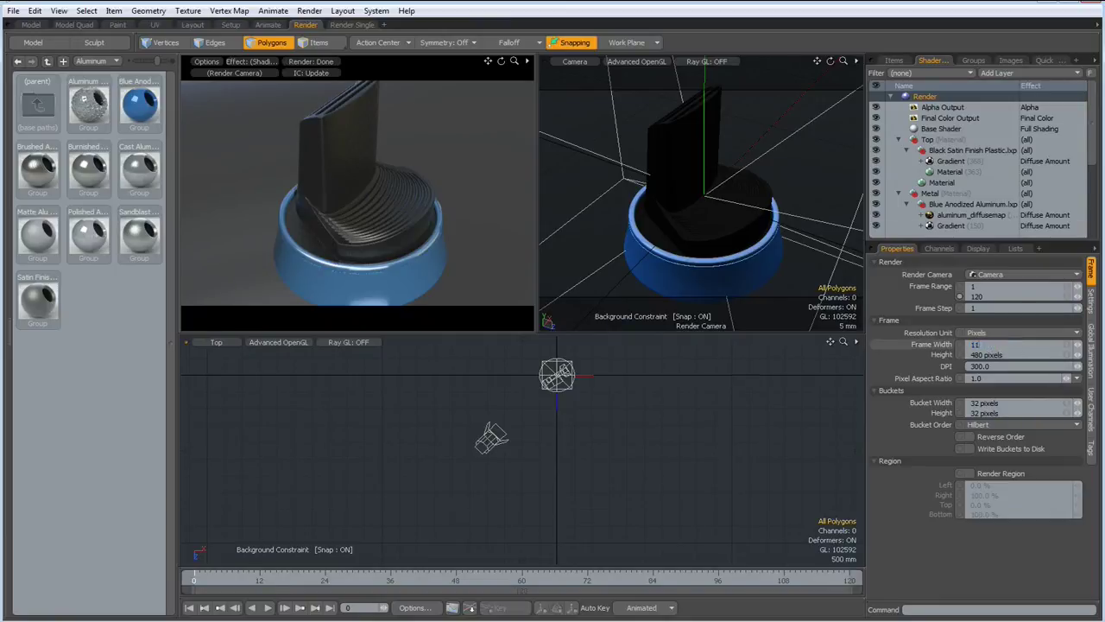
key("Tab")
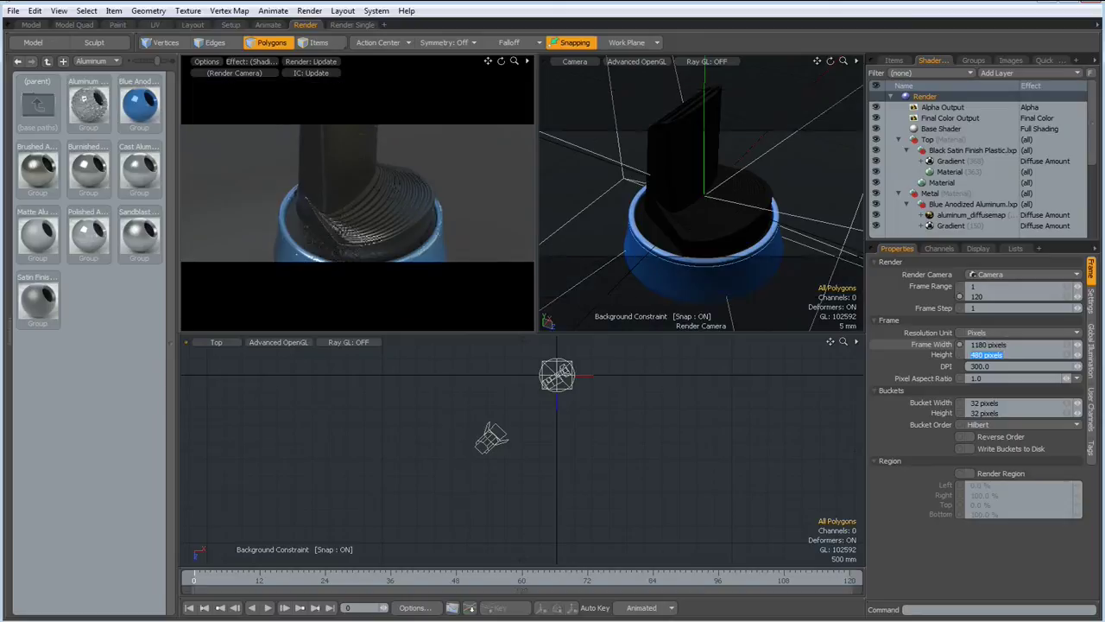
type("850")
Enable indirect illumination and render the frame from a slightly rotated camera angle
left_click(1092, 346)
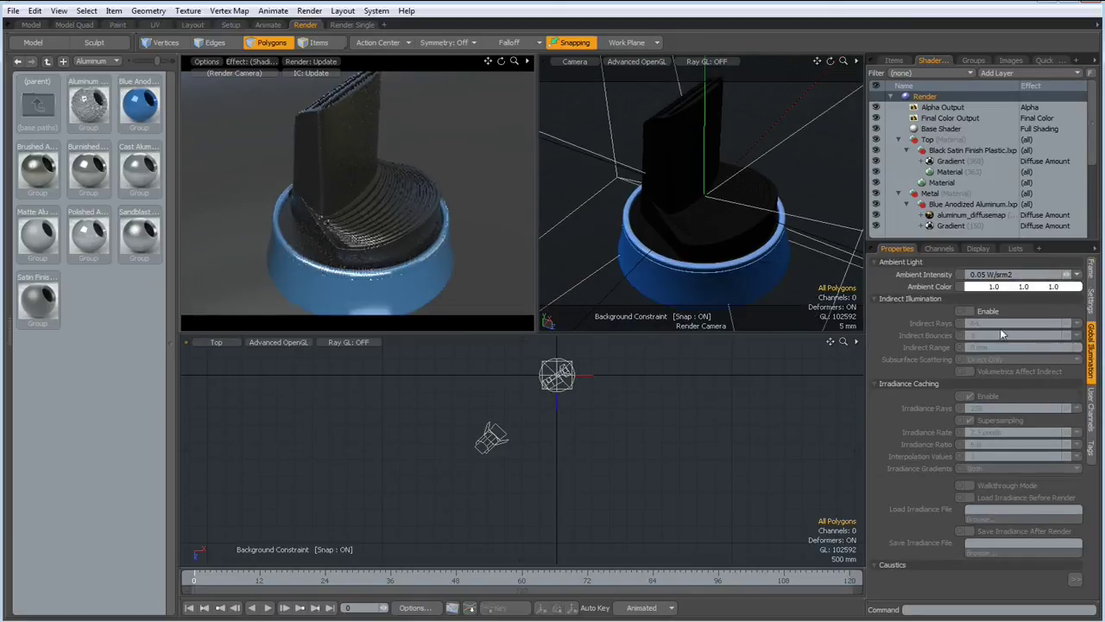
left_click(970, 311)
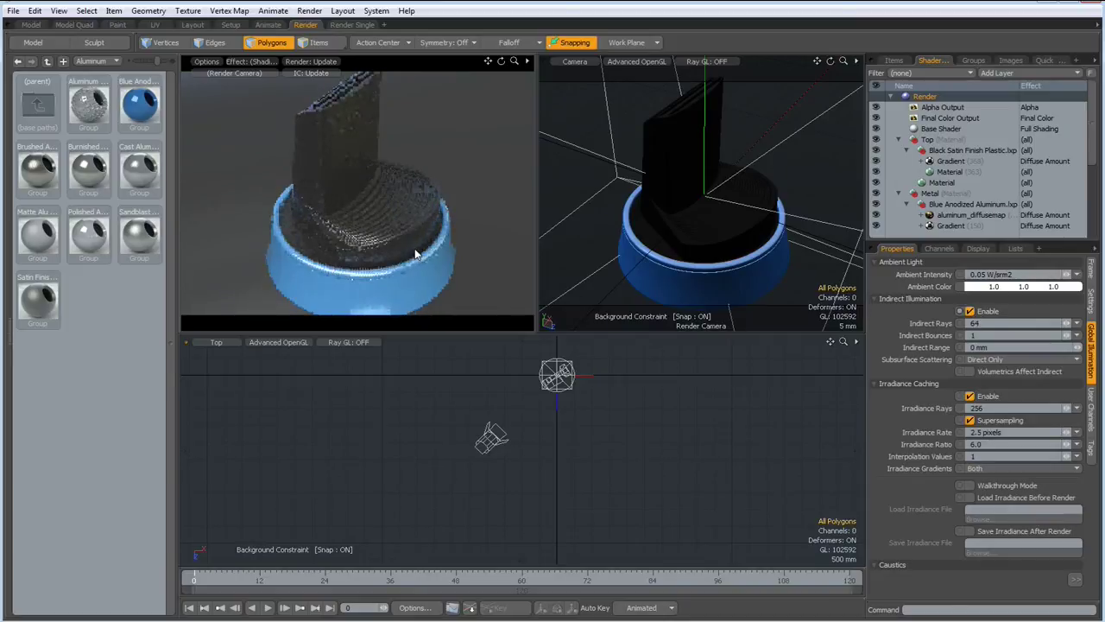
mouse_move(417, 250)
left_mouse_down("alt")
mouse_move(377, 252)
mouse_move(414, 252)
mouse_move(406, 258)
left_mouse_up("alt")
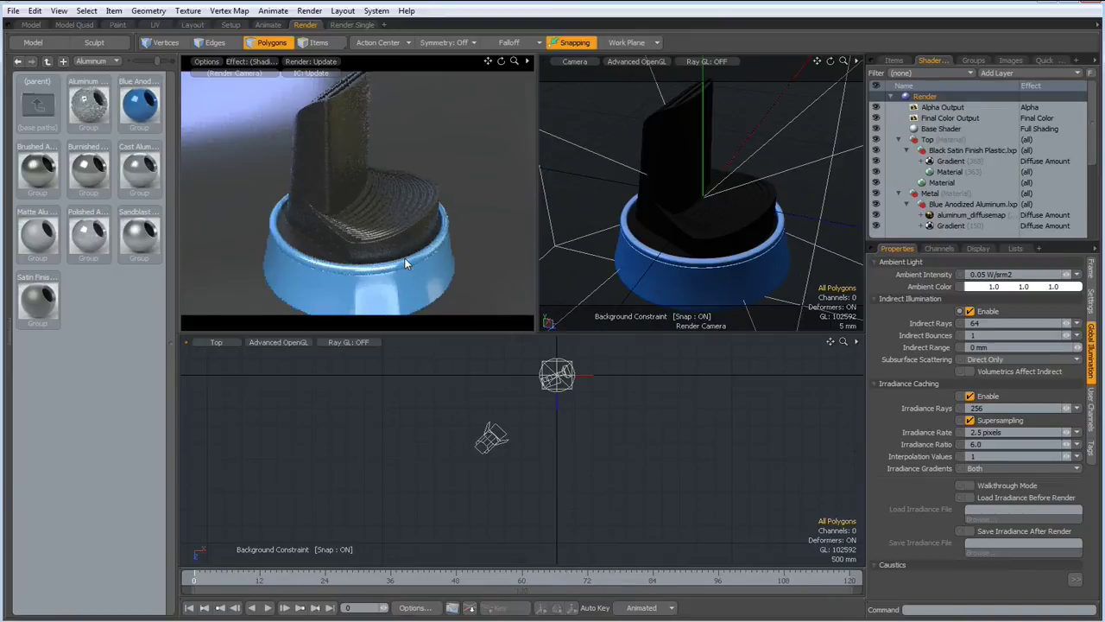
key("F9")
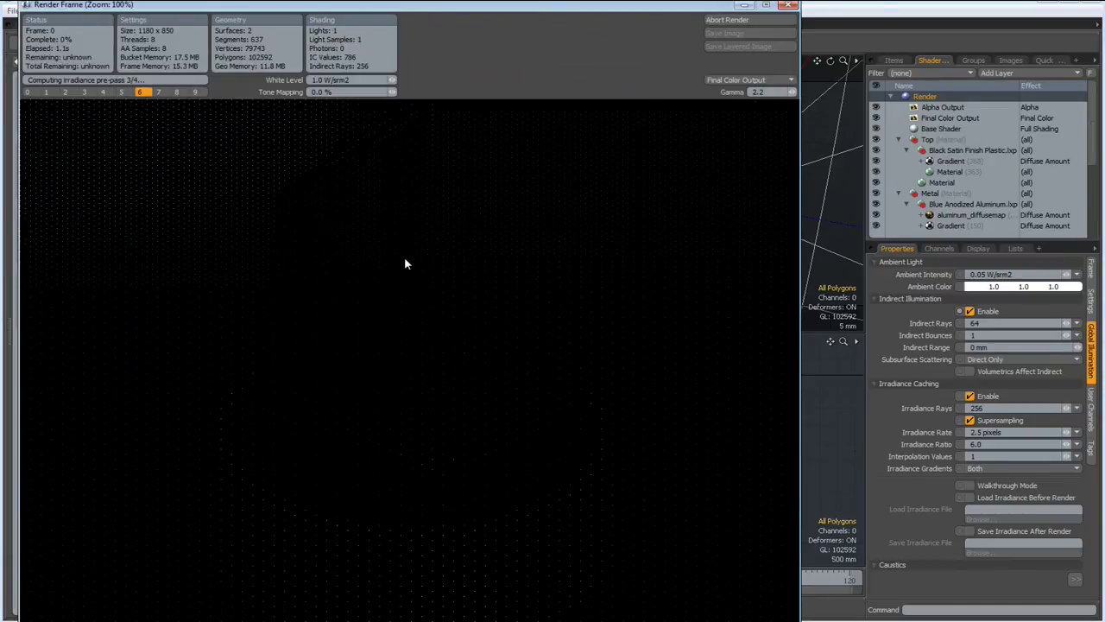